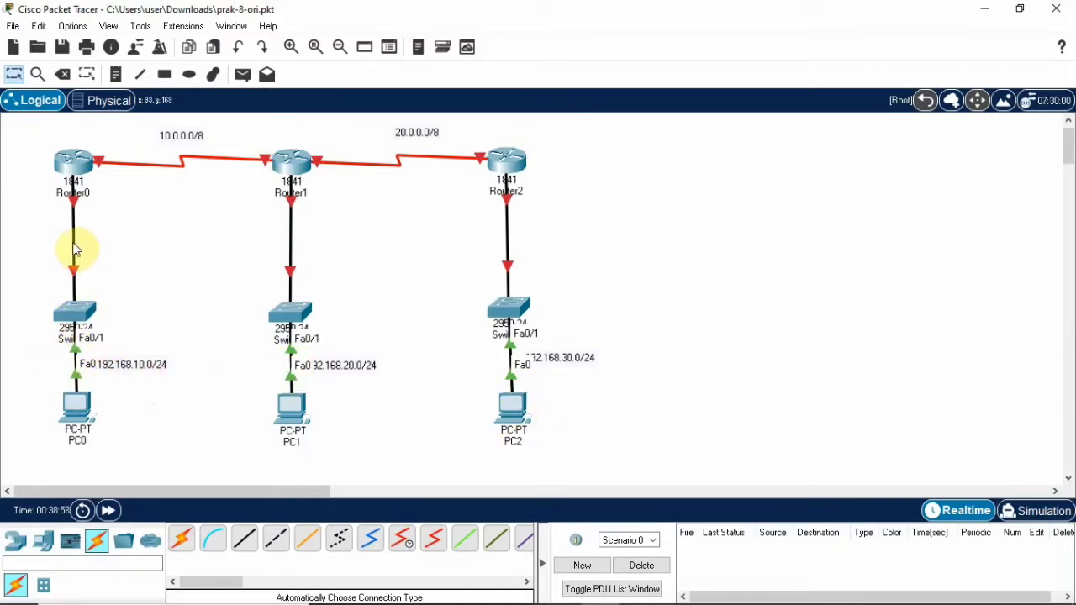
# Examine the port labels on the router-to-switch links and the serial links between the routers
pyautogui.moveTo(74, 250)
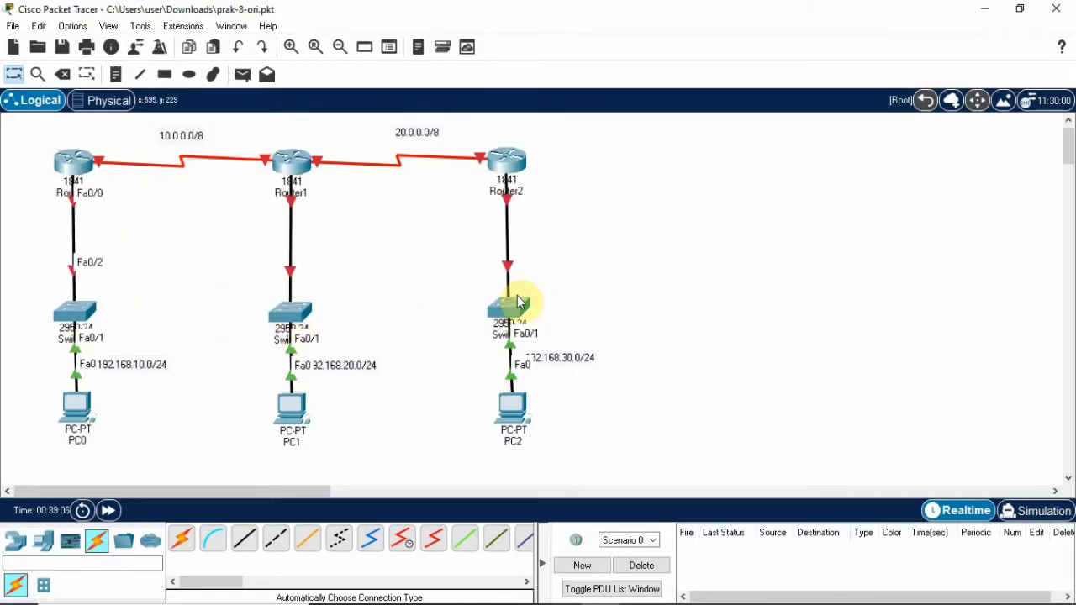
pyautogui.moveTo(517, 295)
pyautogui.moveTo(165, 170)
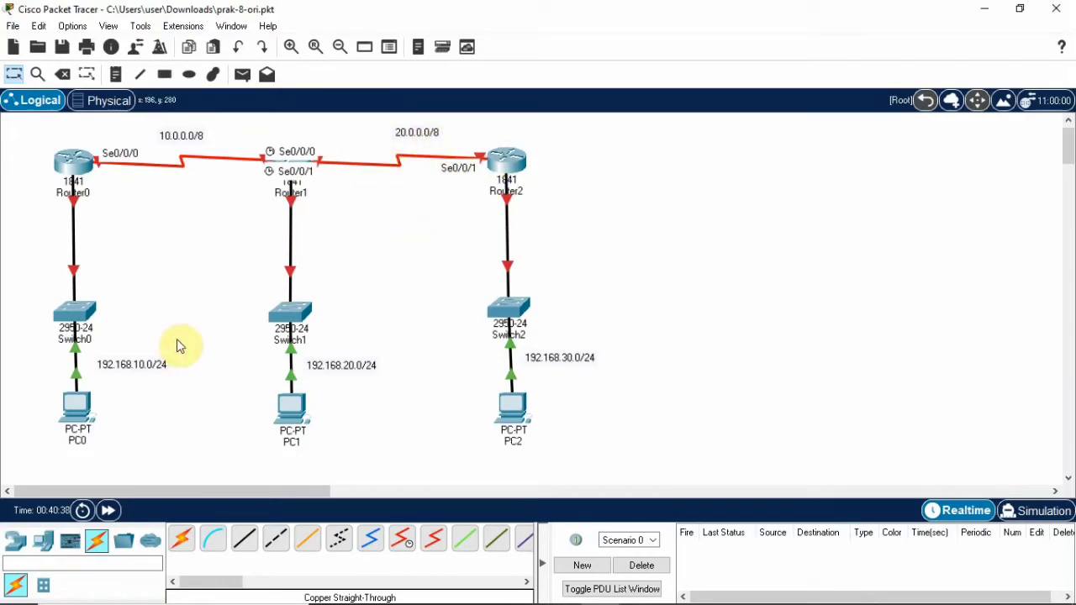
# Set PC0's static IPv4 address to 192.168.10.2, copy that address, and apply subnet mask 255.255.255.0
pyautogui.click(75, 408)
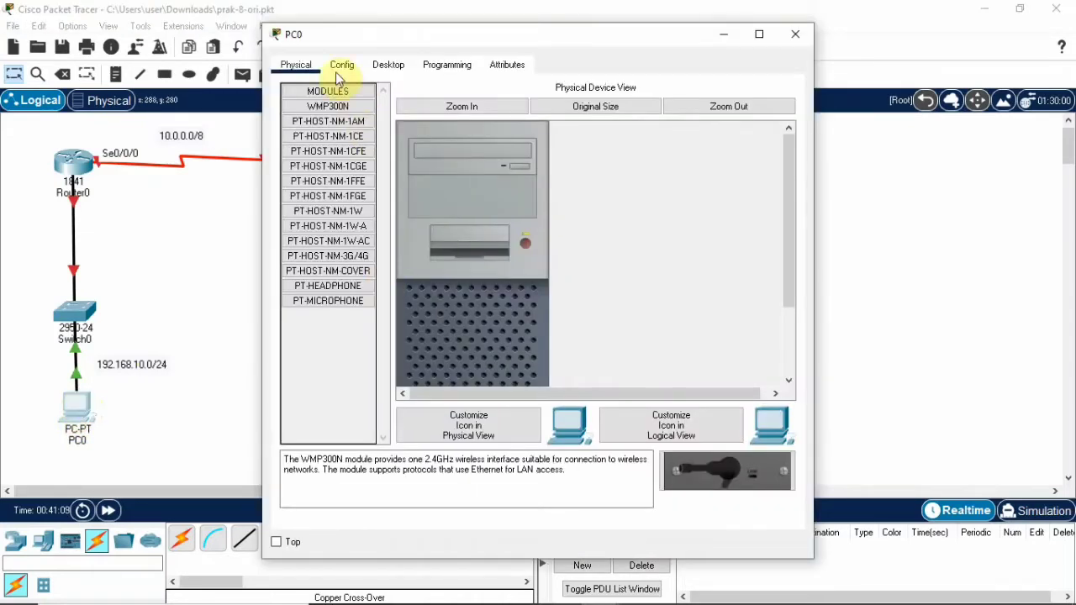
pyautogui.click(383, 64)
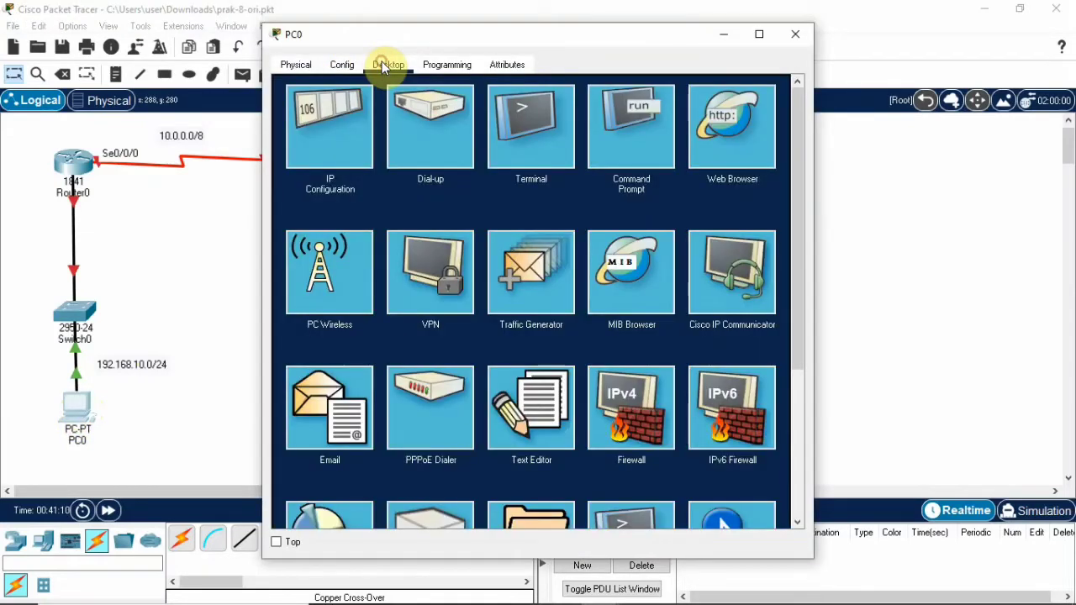
pyautogui.click(322, 137)
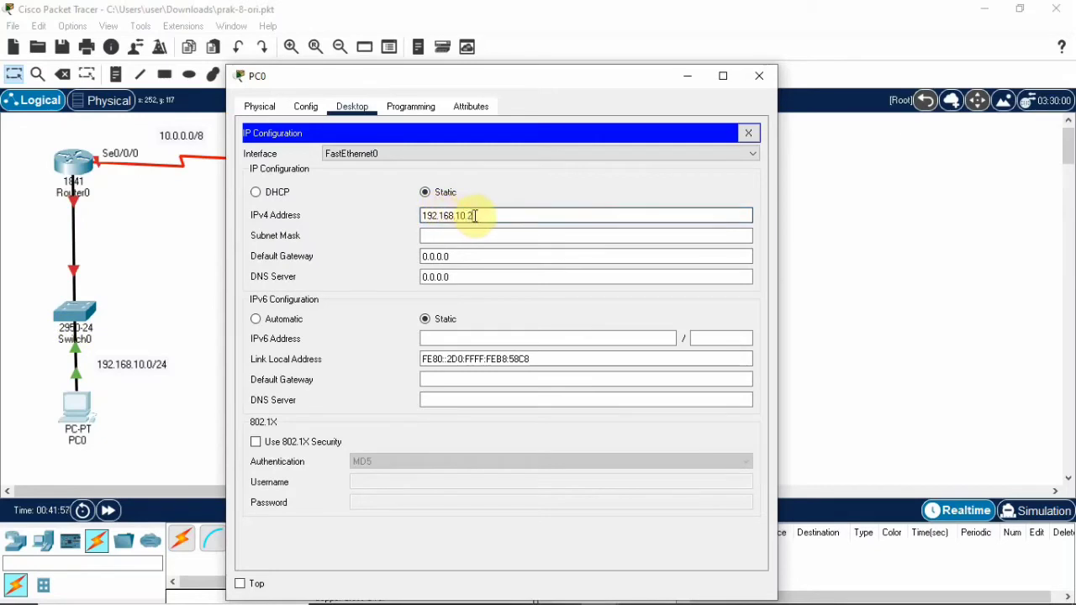
pyautogui.moveTo(478, 215); pyautogui.dragTo(399, 211)
pyautogui.hotkey('ctrl', 'c')
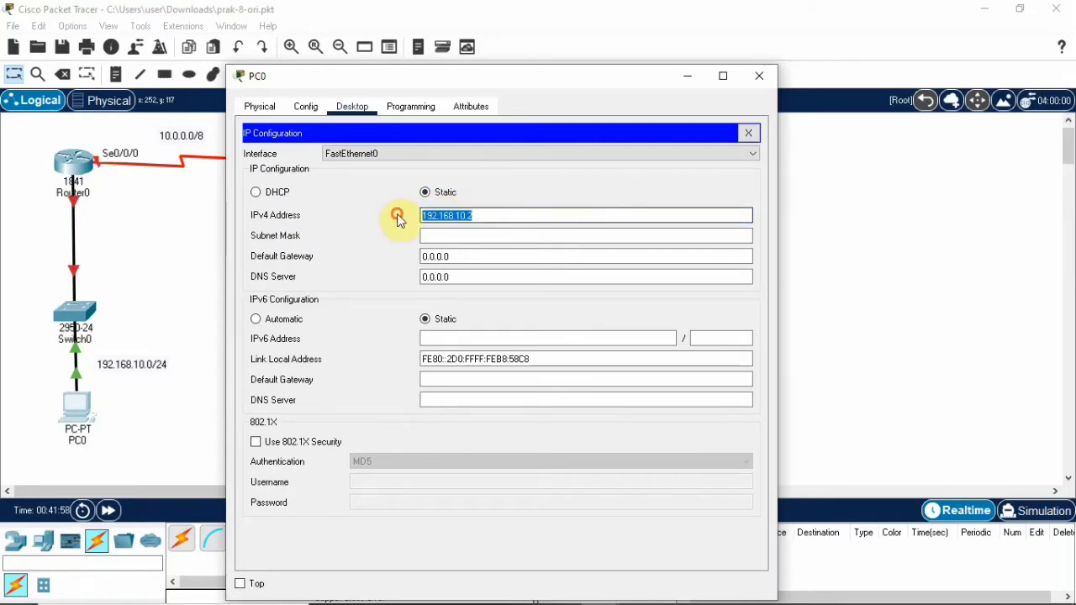
pyautogui.click(439, 236)
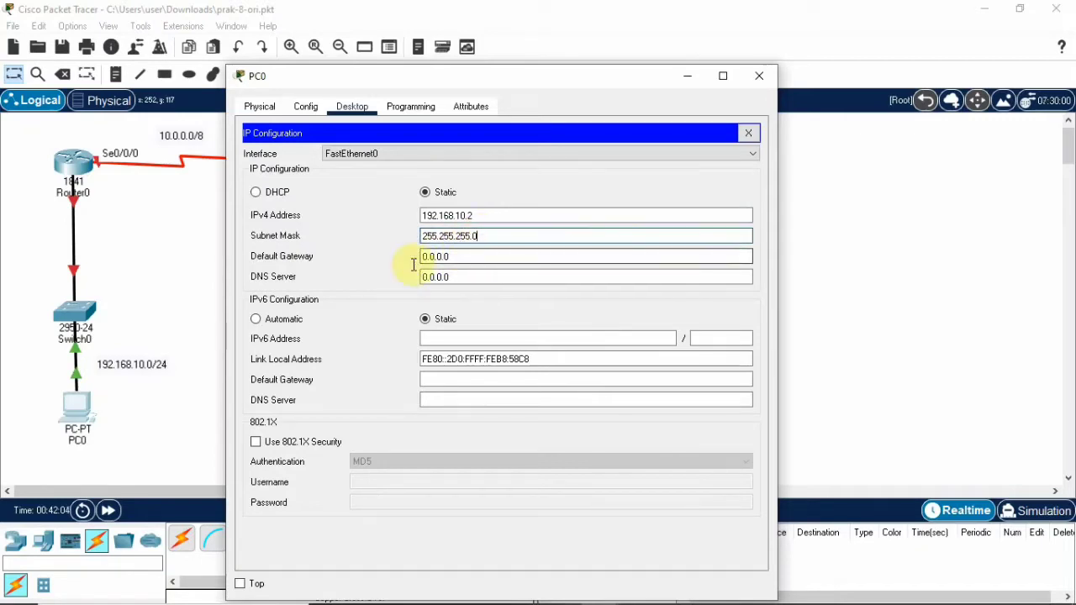
# Set PC0's default gateway to an address in the 192.168.10.0/24 network by adapting the copied address, and close its configuration
pyautogui.doubleClick(463, 259)
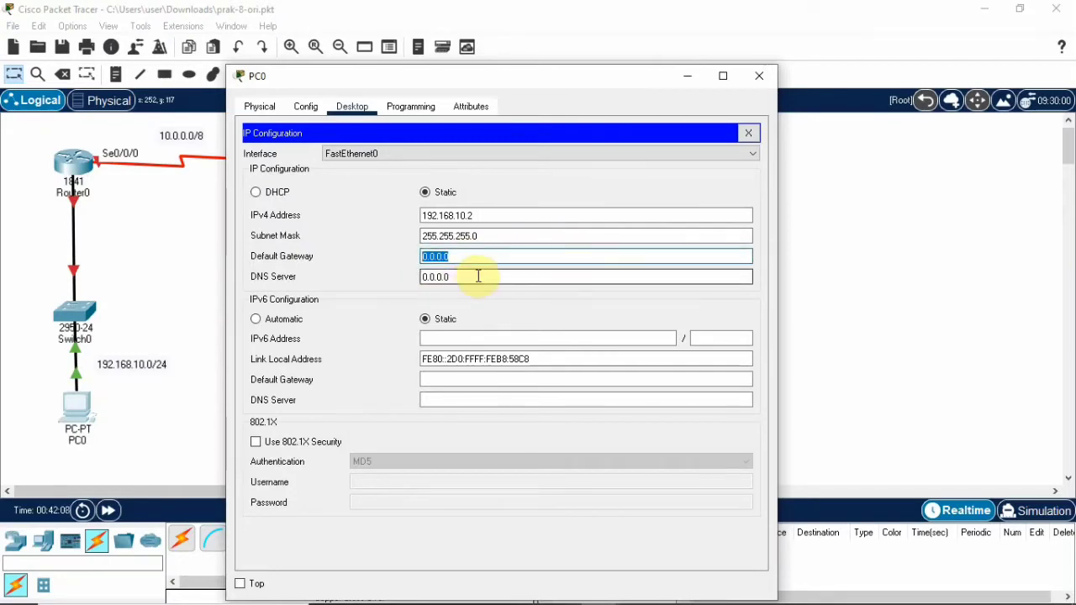
pyautogui.hotkey('ctrl', 'v')
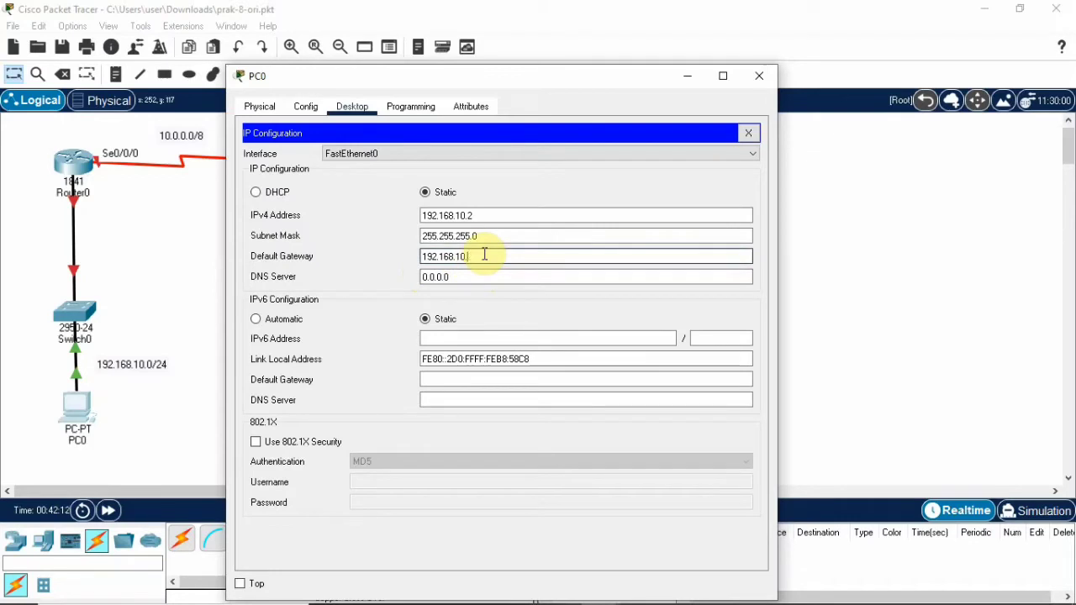
pyautogui.click(760, 75)
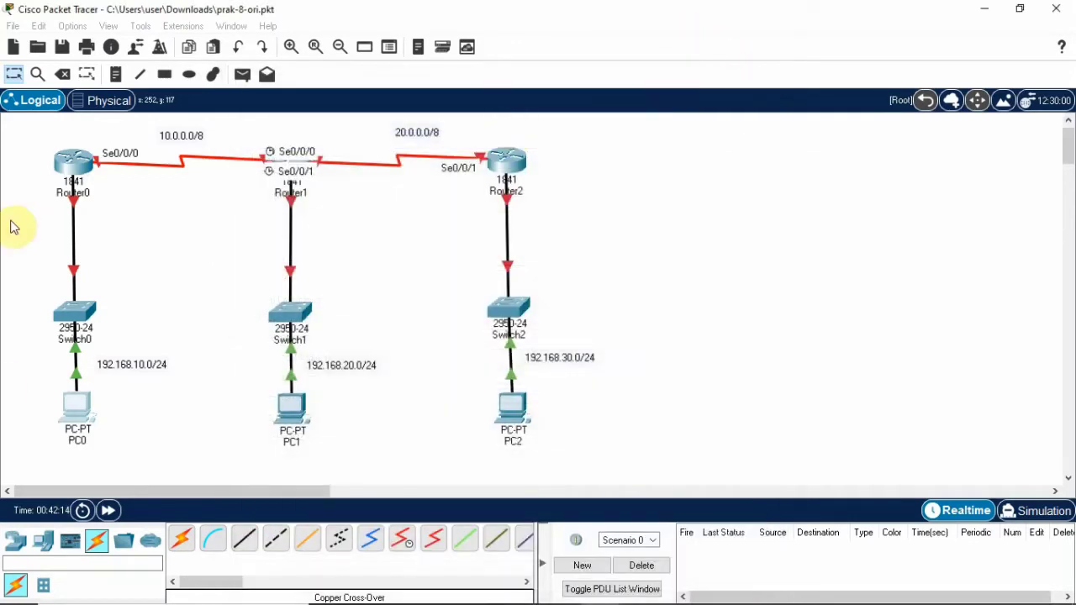
# Assign PC1 the static IPv4 address 192.168.20.2 with subnet mask 255.255.255.0
pyautogui.click(296, 423)
pyautogui.click(390, 65)
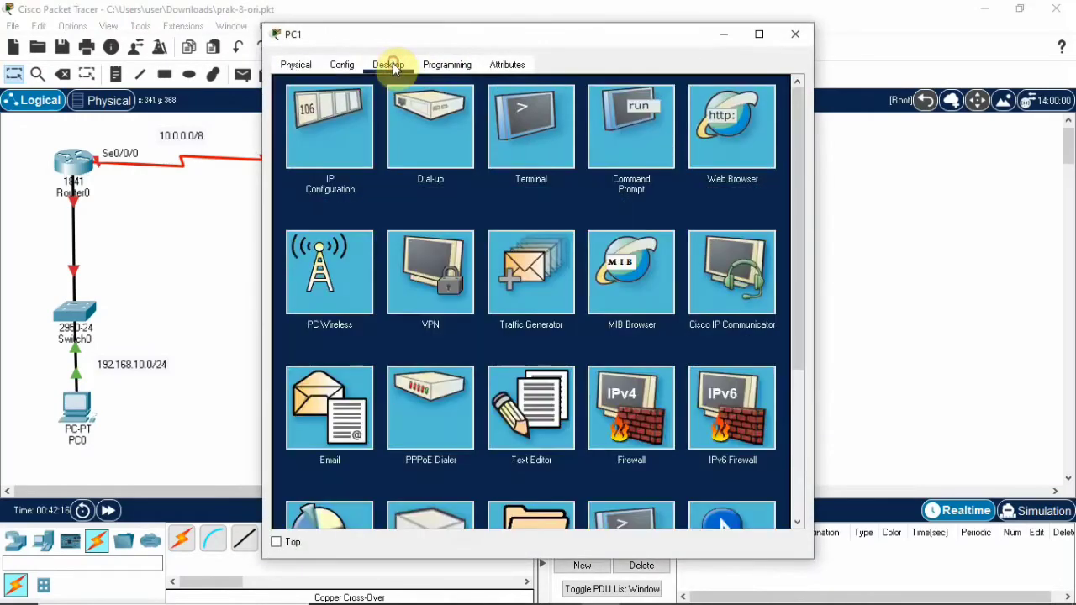
pyautogui.click(323, 142)
pyautogui.moveTo(527, 34); pyautogui.dragTo(681, 54)
pyautogui.click(622, 195)
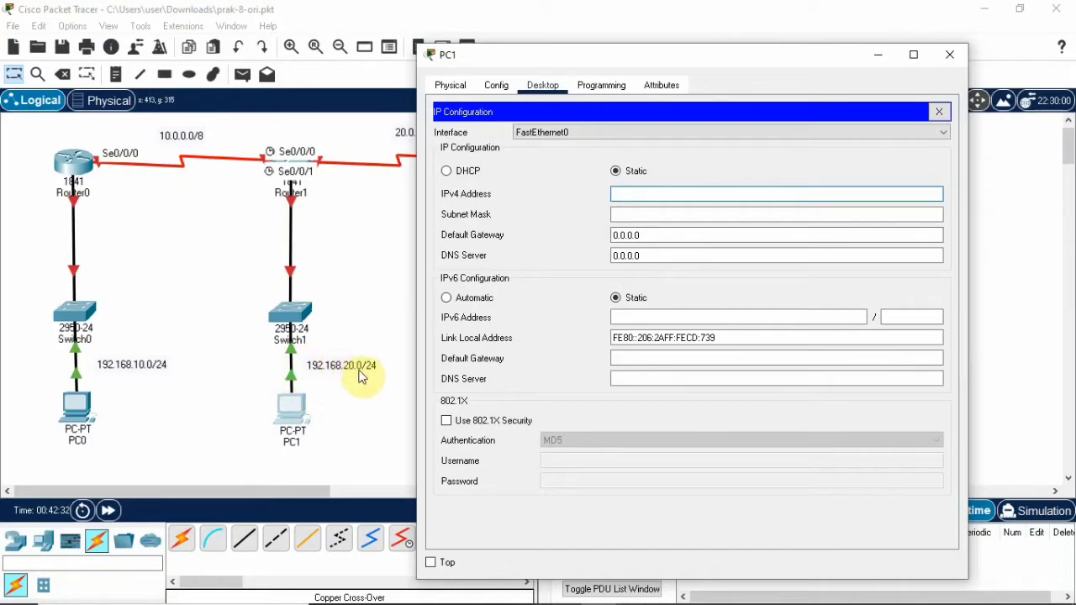
pyautogui.write('192.168.10.2')
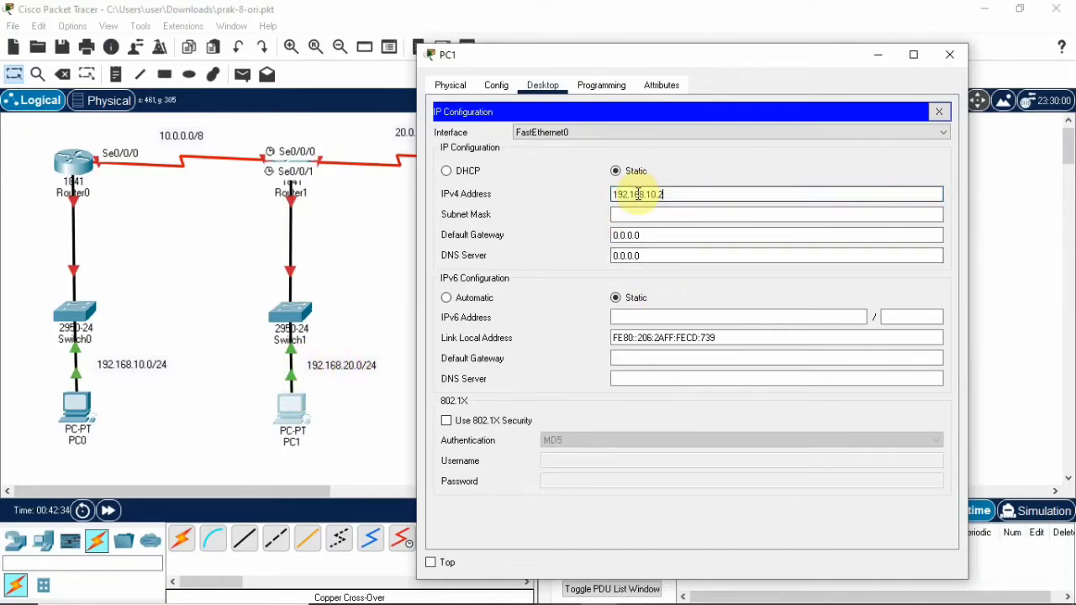
pyautogui.moveTo(664, 194); pyautogui.dragTo(649, 195)
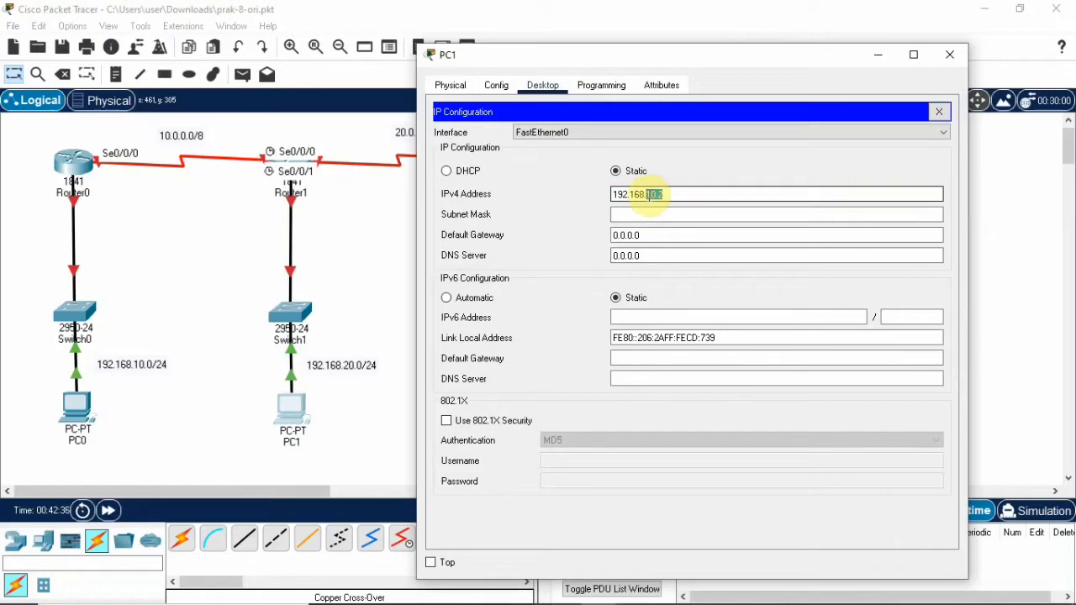
pyautogui.write('20')
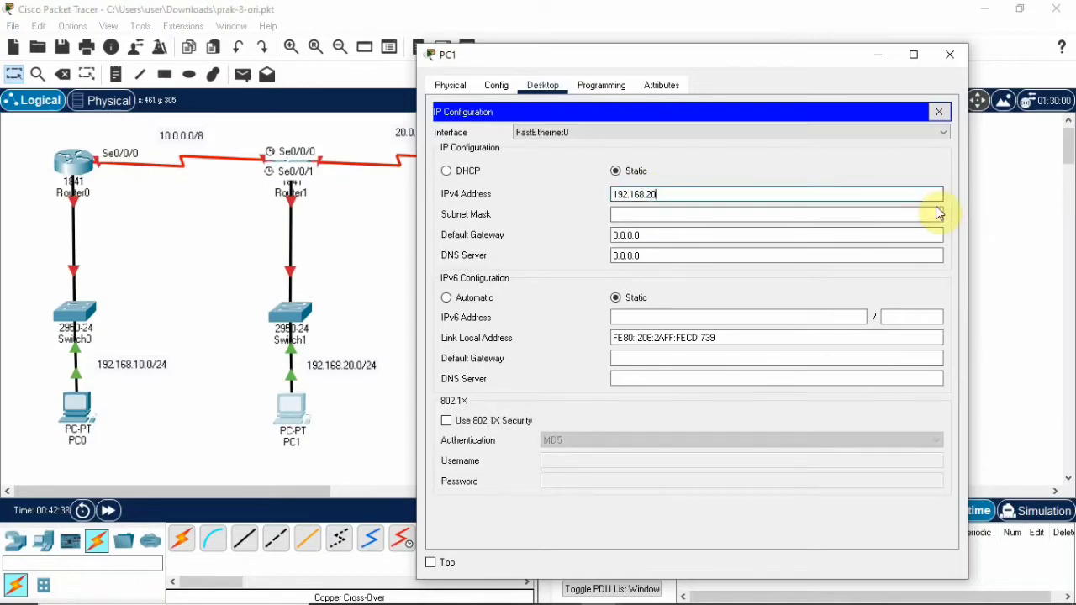
pyautogui.write('.2')
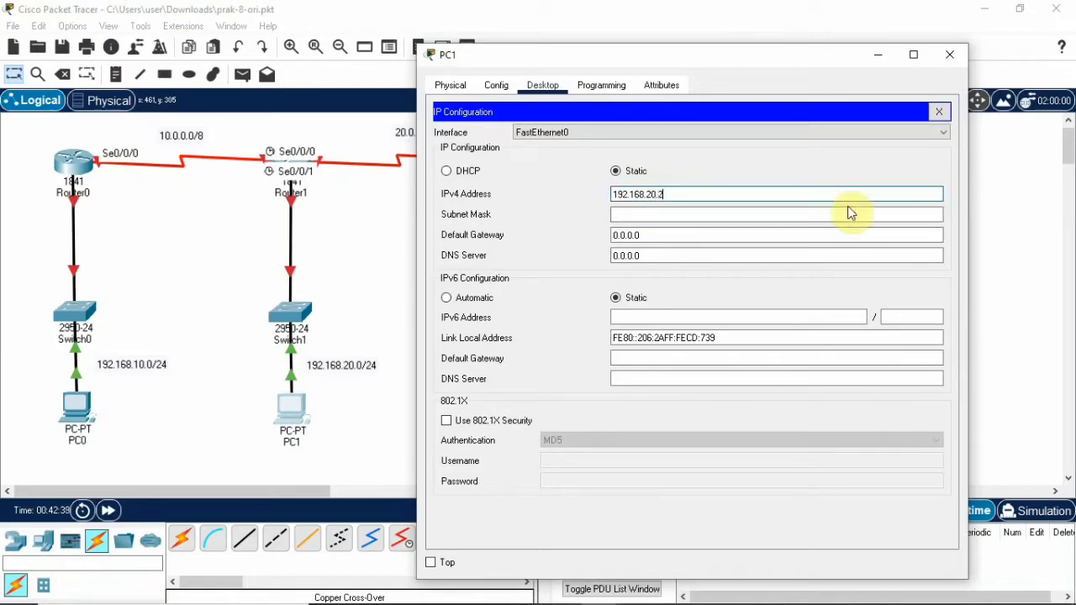
pyautogui.click(682, 216)
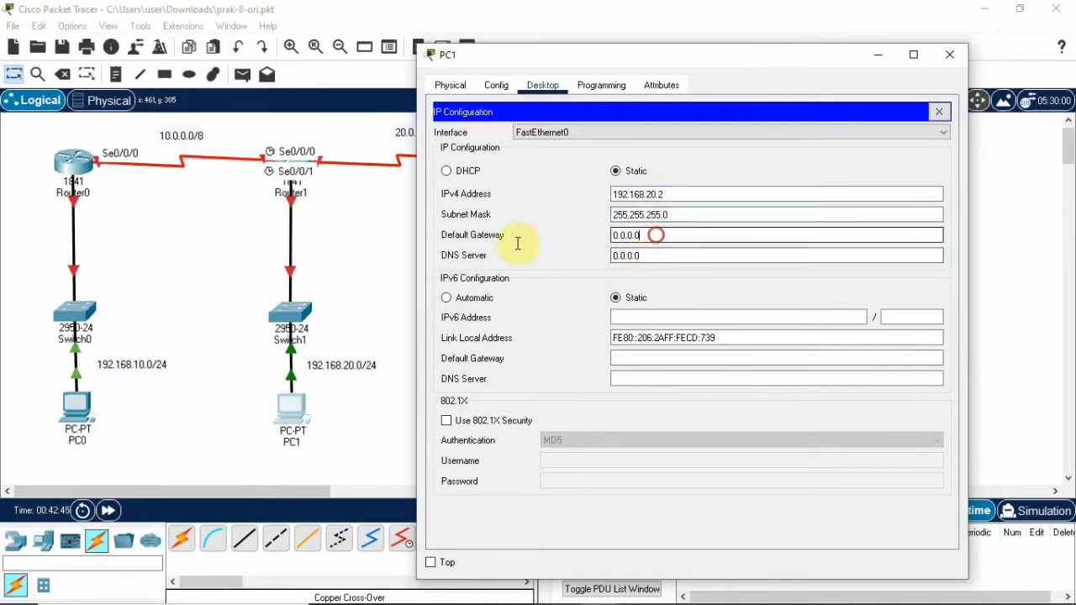
# Set PC1's default gateway to 192.168.20.1 and close its configuration
pyautogui.doubleClick(655, 234)
pyautogui.write('192.168.10.2')
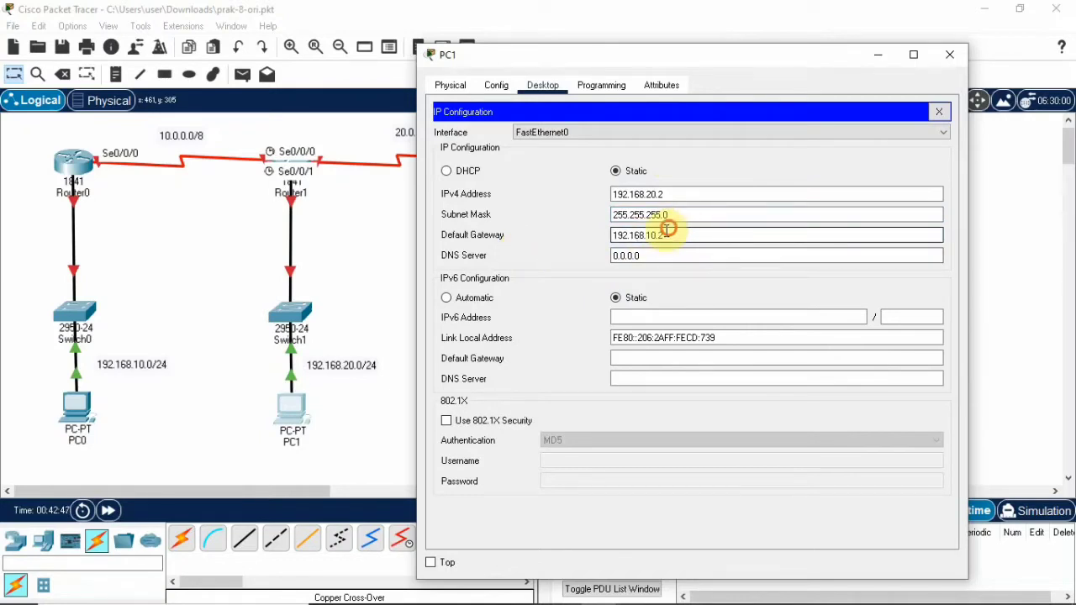
pyautogui.moveTo(646, 235); pyautogui.dragTo(666, 236)
pyautogui.write('20')
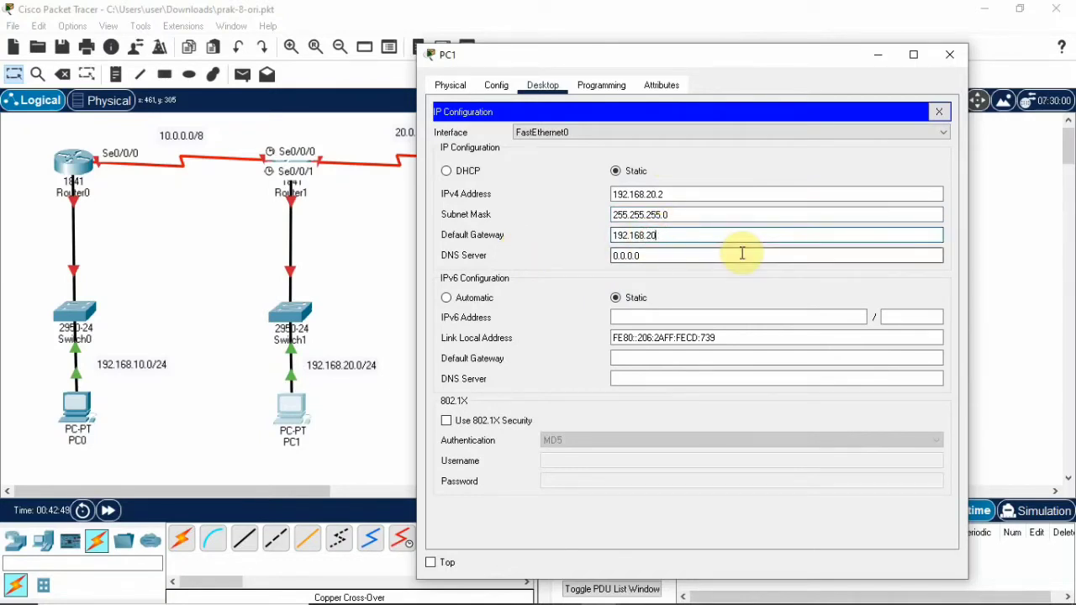
pyautogui.write('.1')
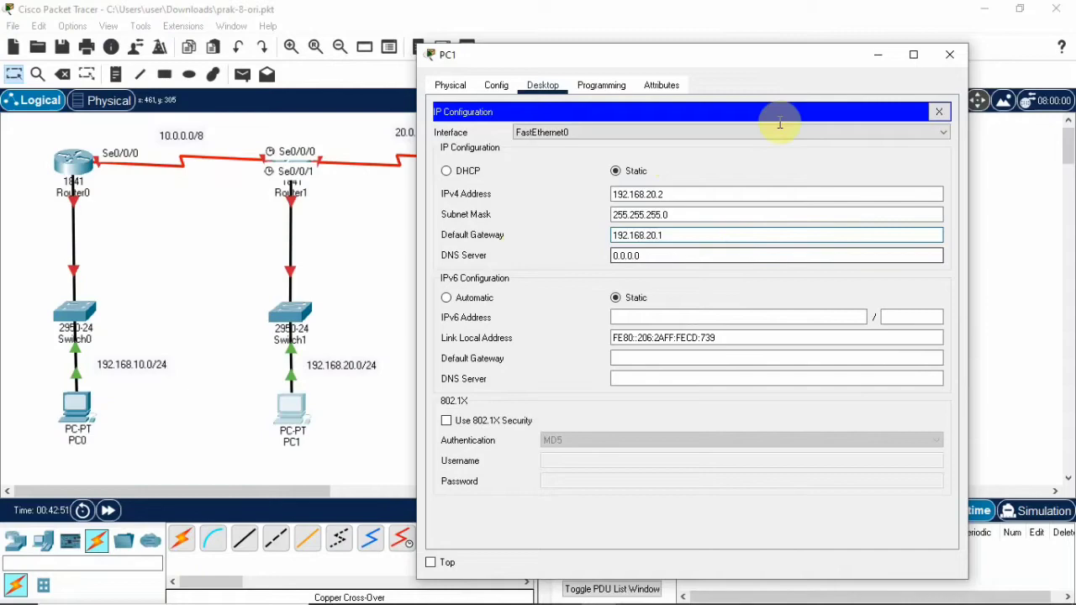
pyautogui.click(950, 54)
# Assign PC2 the static IPv4 address 192.168.30.2 with subnet mask 255.255.255.0
pyautogui.click(510, 405)
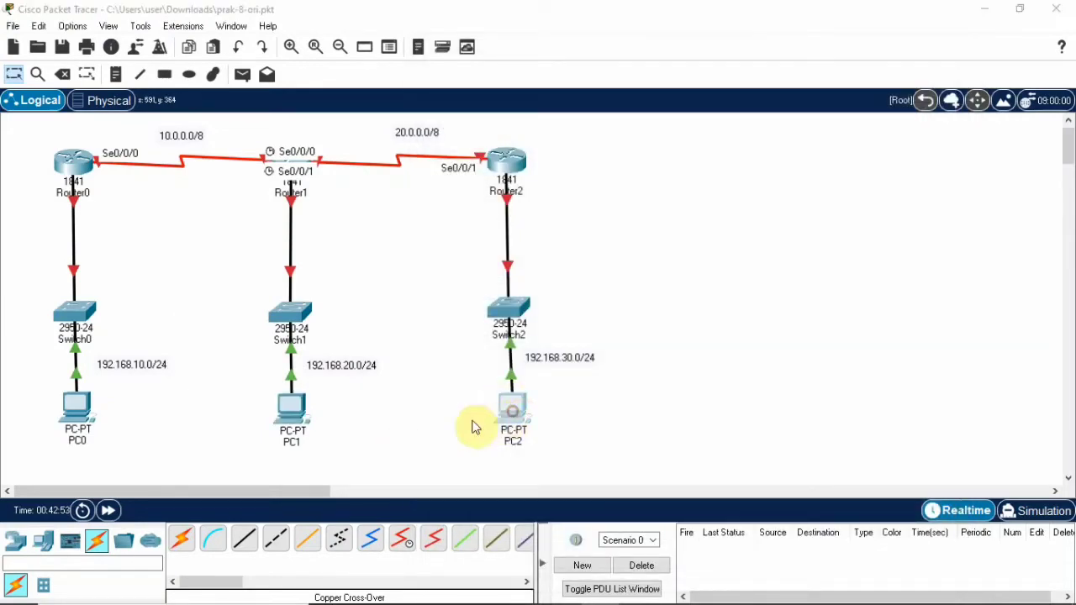
pyautogui.click(388, 66)
pyautogui.click(336, 128)
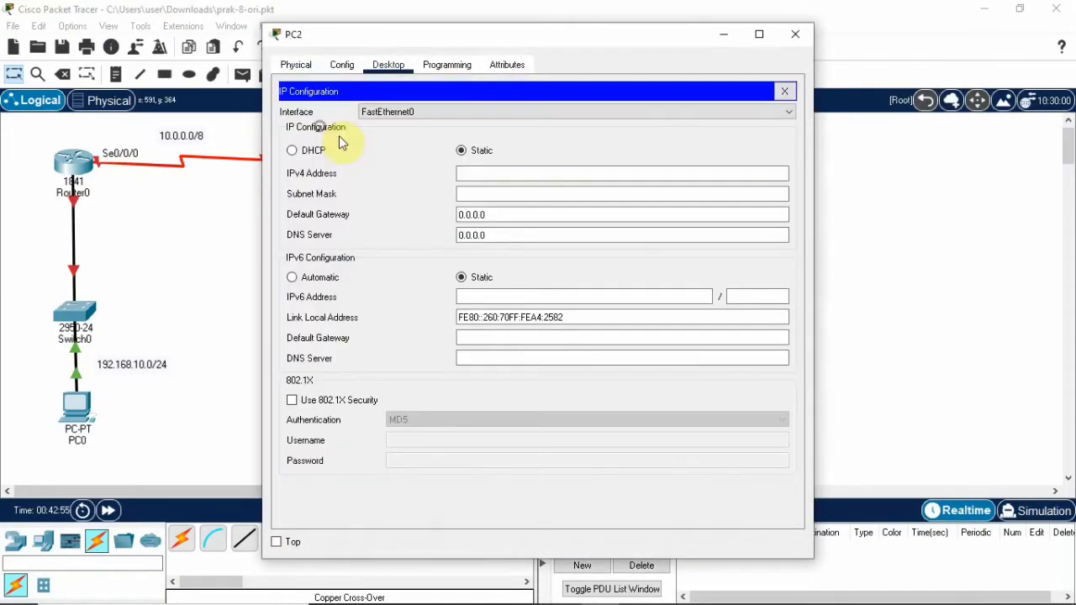
pyautogui.moveTo(591, 37); pyautogui.dragTo(313, 22)
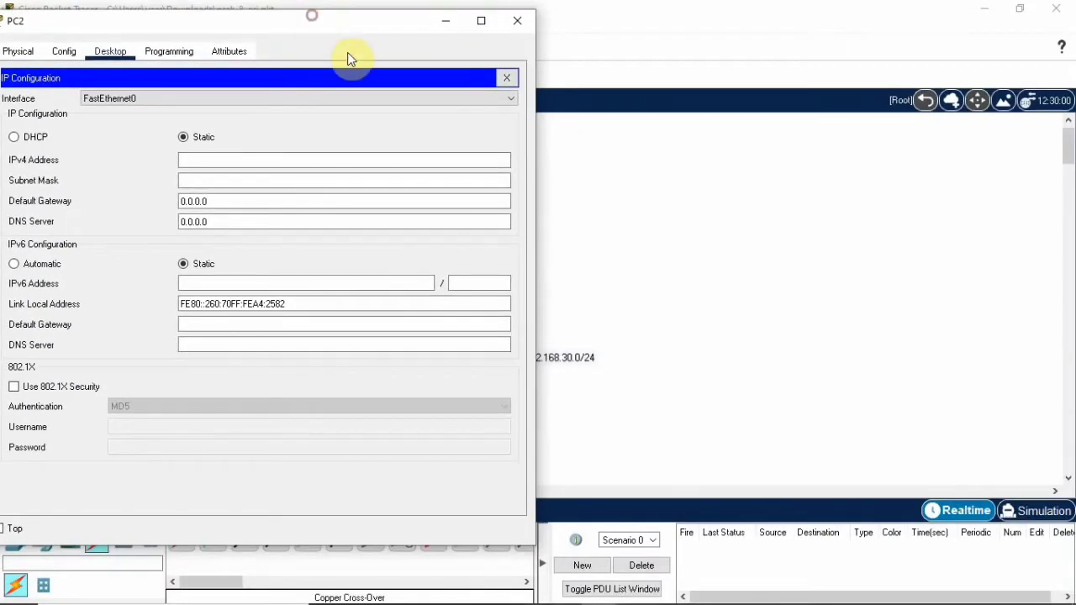
pyautogui.click(198, 162)
pyautogui.write('192.168.10.2')
pyautogui.moveTo(242, 160); pyautogui.dragTo(216, 161)
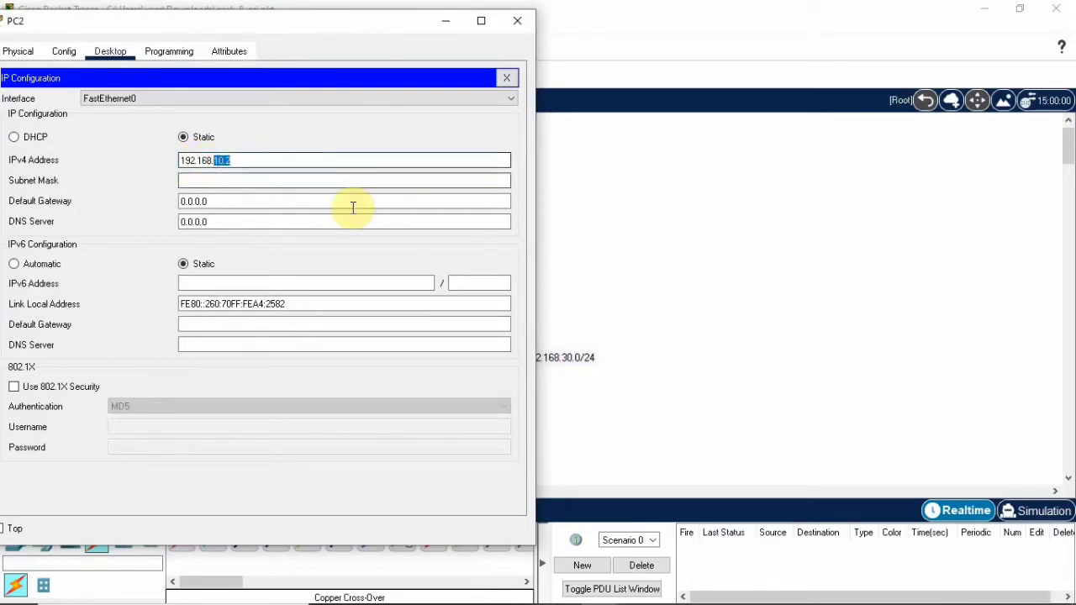
pyautogui.write('30.2')
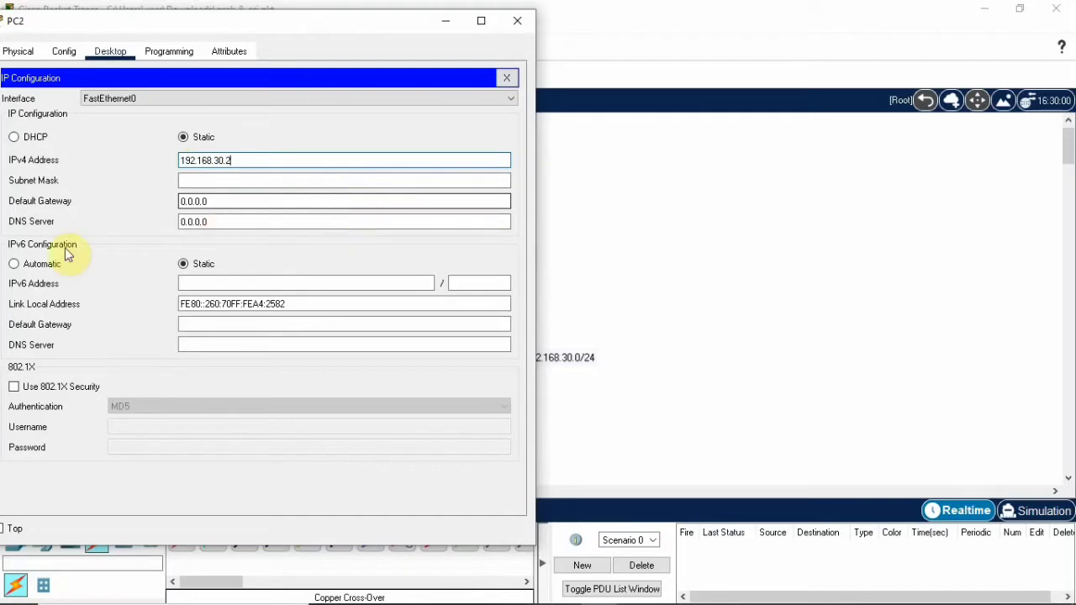
pyautogui.click(217, 181)
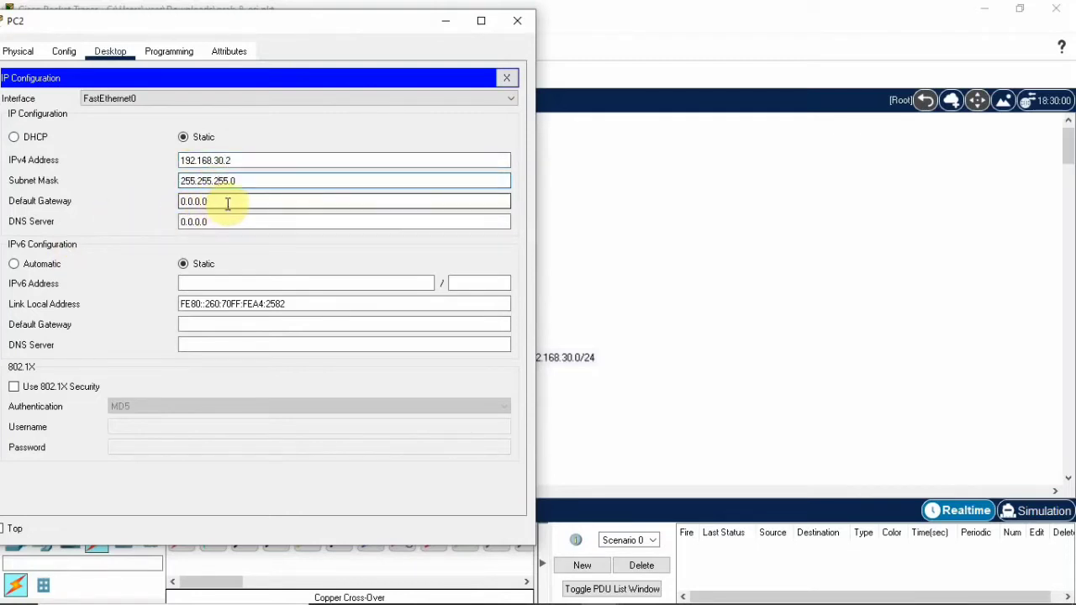
# Set PC2's default gateway to 192.168.30.1 and close its configuration
pyautogui.moveTo(227, 203); pyautogui.dragTo(120, 202)
pyautogui.write('192.168.10.2')
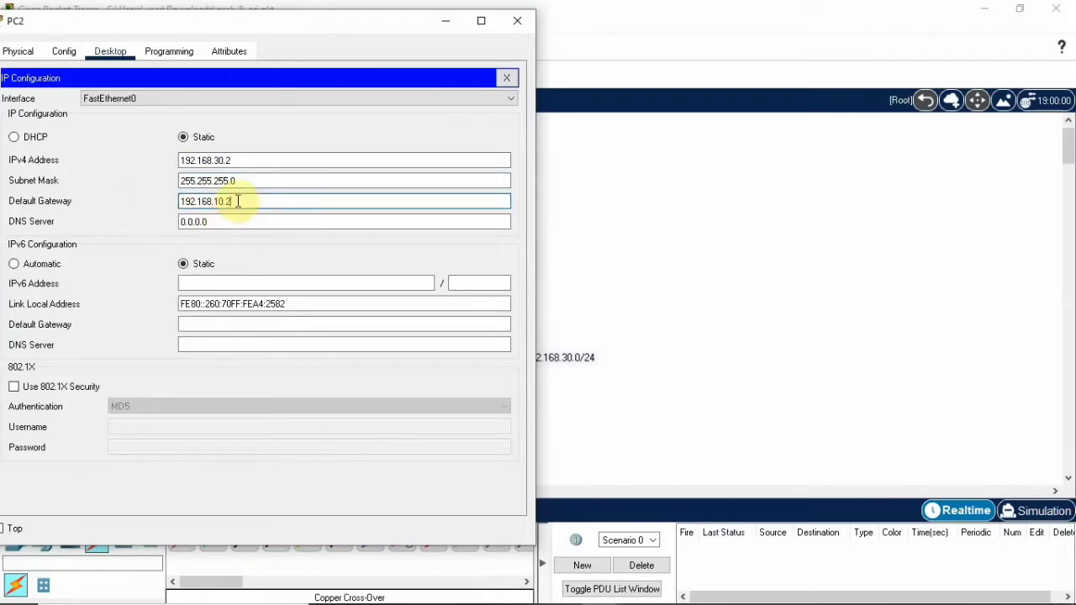
pyautogui.moveTo(238, 202); pyautogui.dragTo(214, 202)
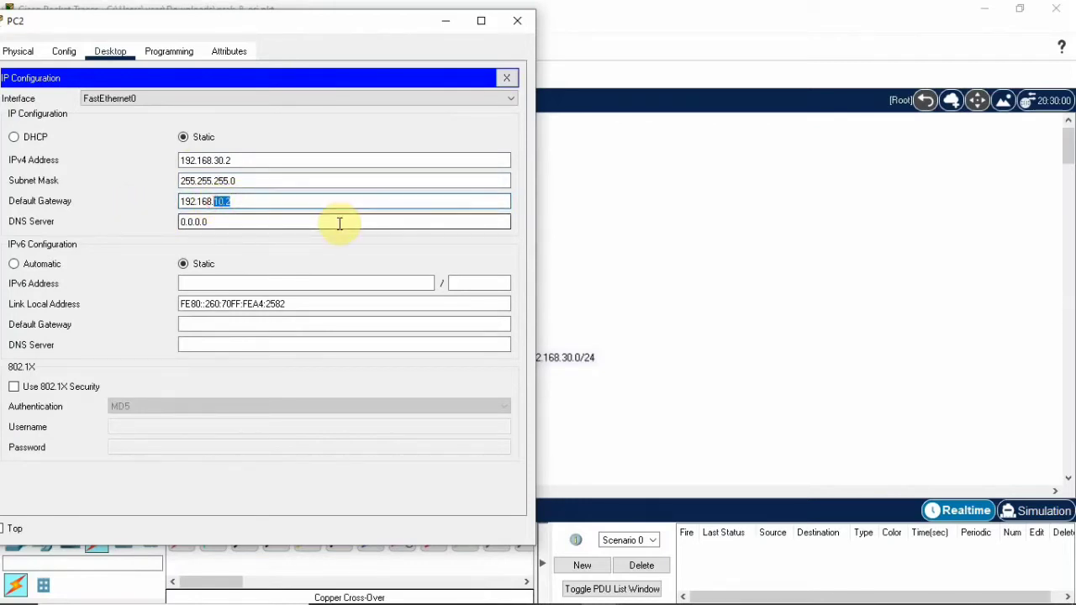
pyautogui.write('30.1')
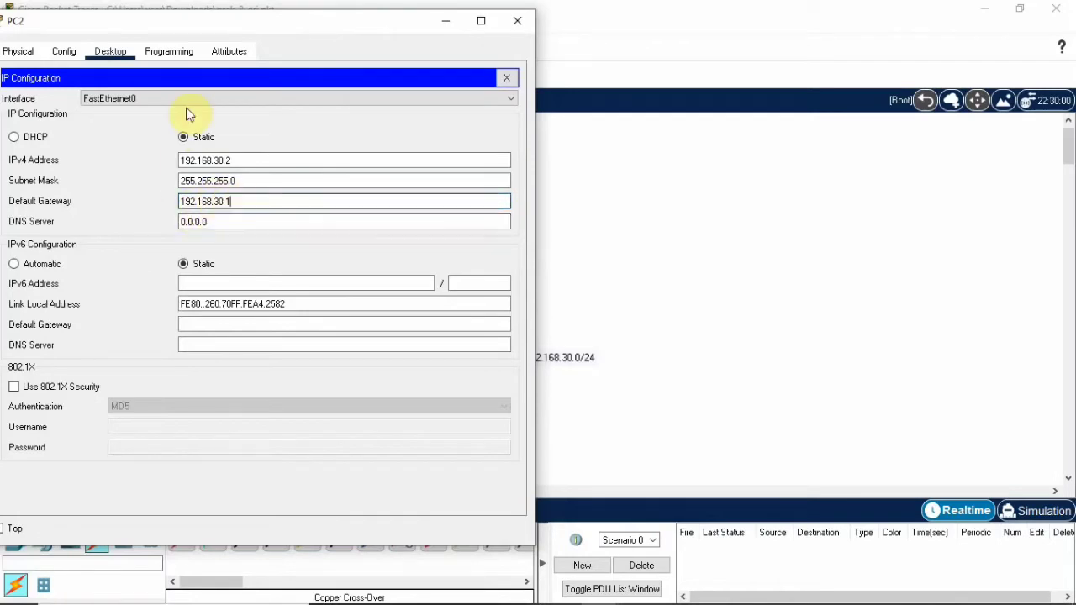
pyautogui.moveTo(260, 27); pyautogui.dragTo(165, 66)
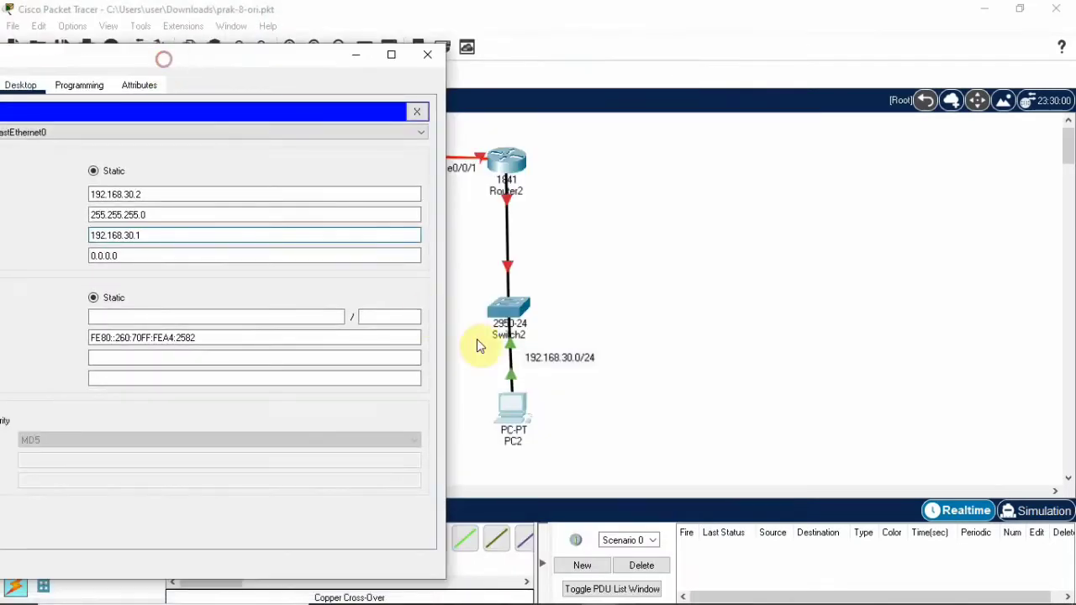
pyautogui.click(426, 54)
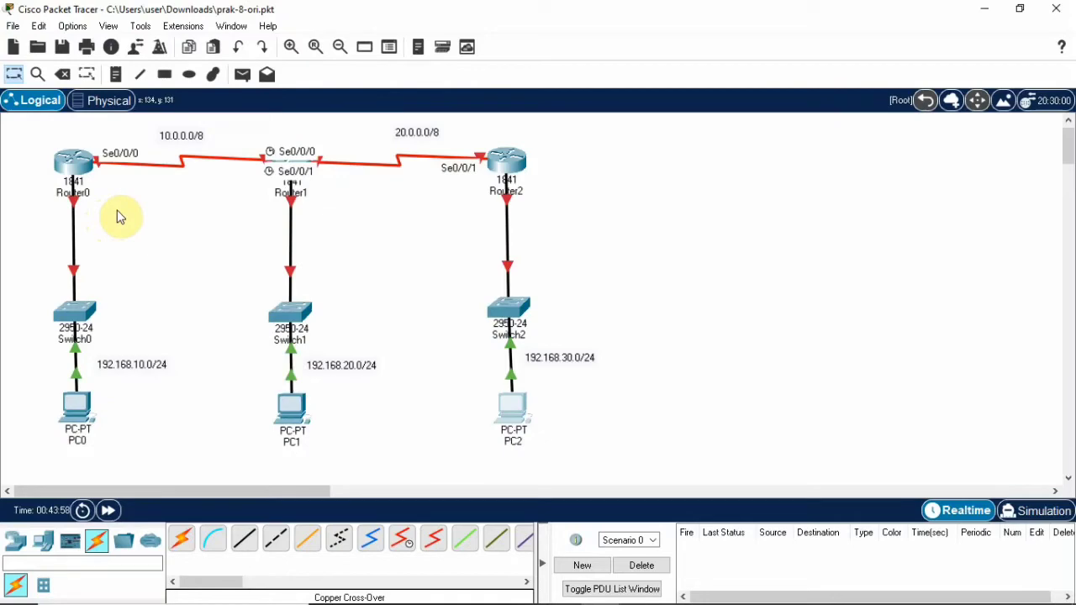
# Open Router0's command line interface and enter privileged mode with the enable command
pyautogui.click(71, 165)
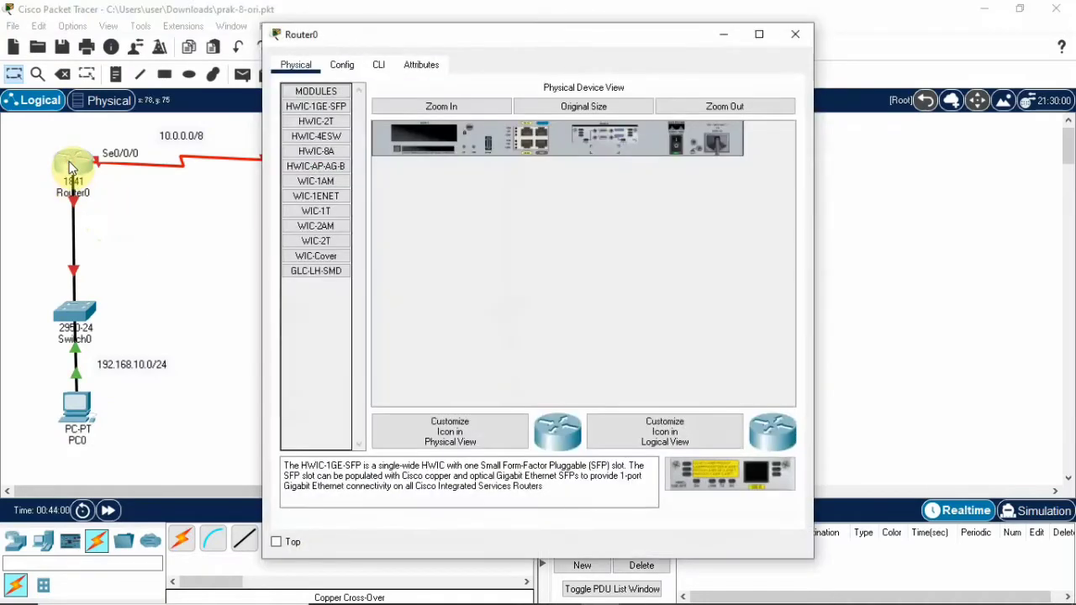
pyautogui.click(379, 64)
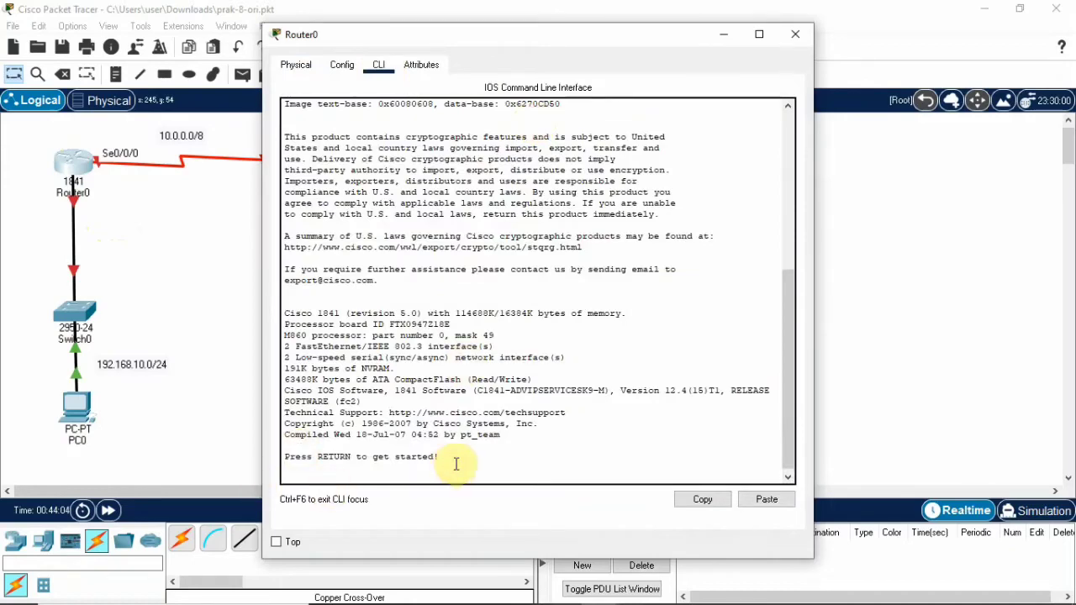
pyautogui.press('Return')
pyautogui.write('enabl')
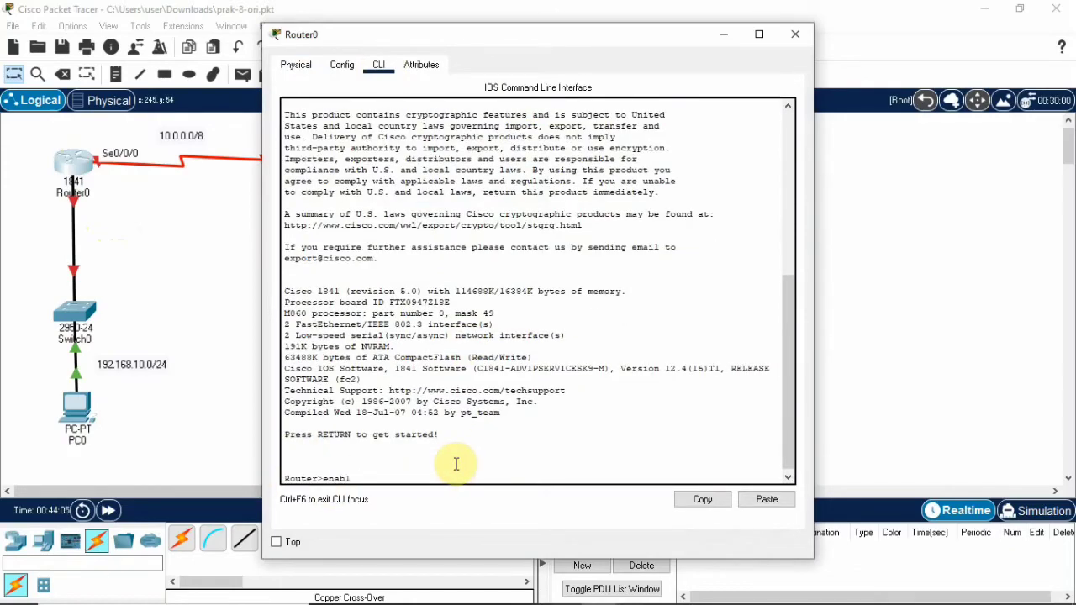
pyautogui.write('e')
pyautogui.press('Return')
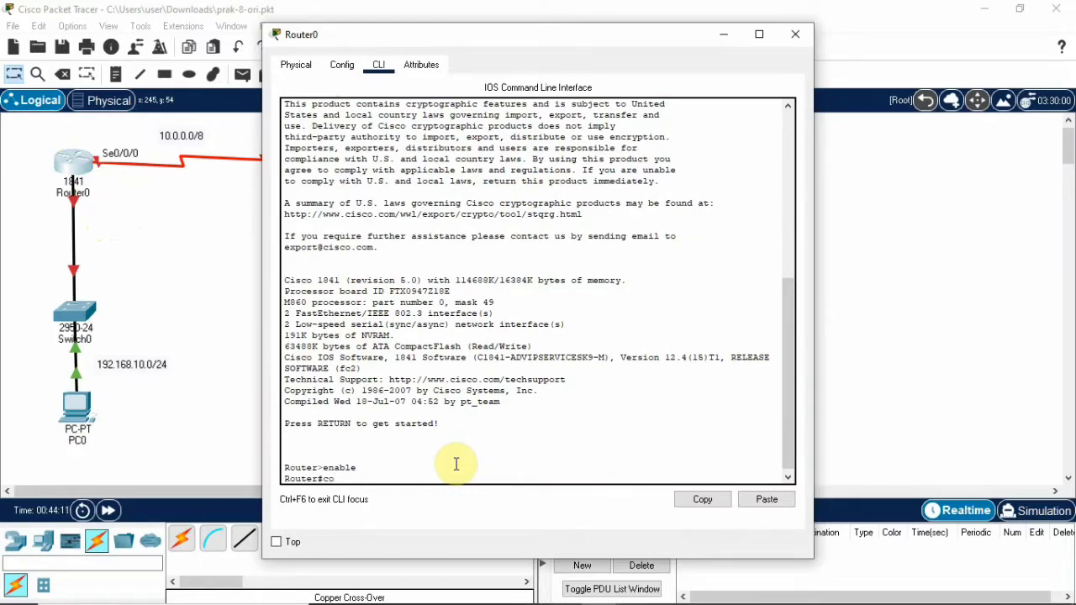
# Enter global configuration mode on Router0 with the configure terminal command
pyautogui.write('conf')
pyautogui.press('Tab')
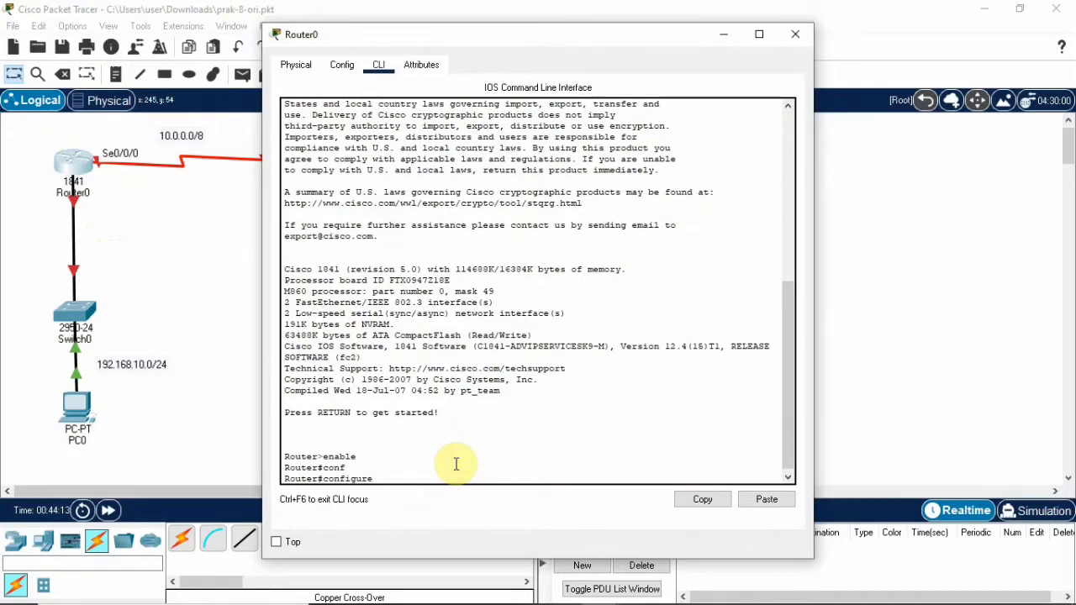
pyautogui.write('ter')
pyautogui.press('Tab')
pyautogui.press('Return')
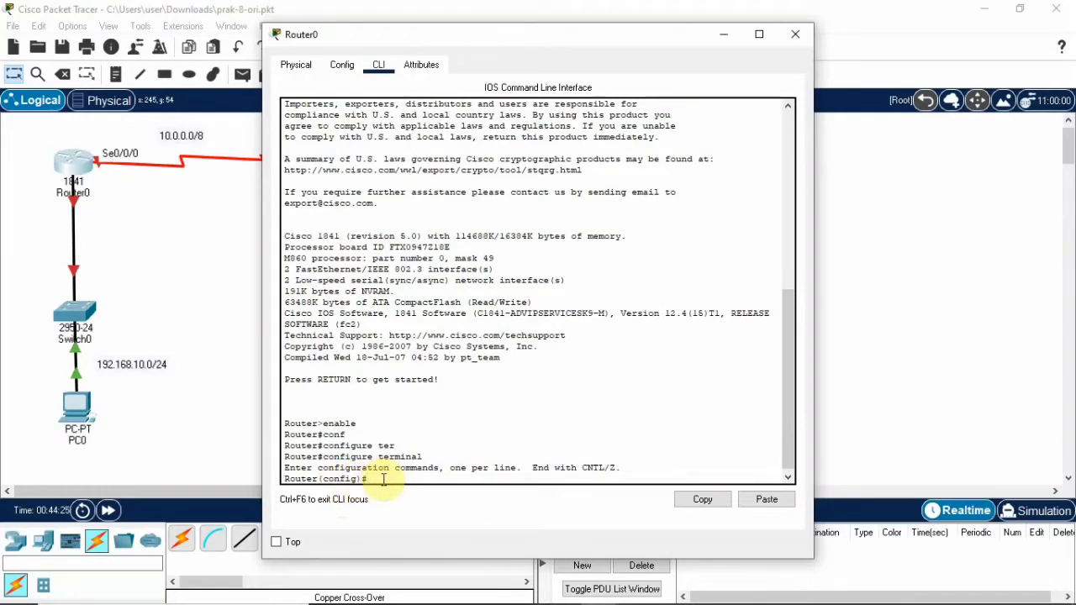
# Assign Router0's fastEthernet 0/0 interface the IP address 192.168.10.1 with subnet mask 255.255.255.0
pyautogui.write('inter')
pyautogui.press('Tab')
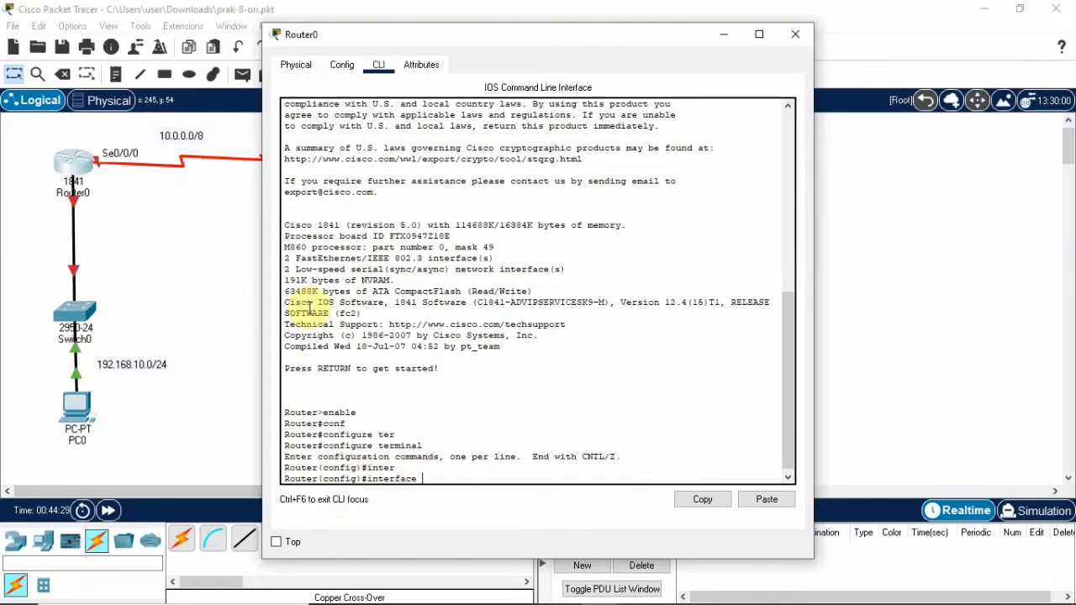
pyautogui.write('a')
pyautogui.write('stEthernet')
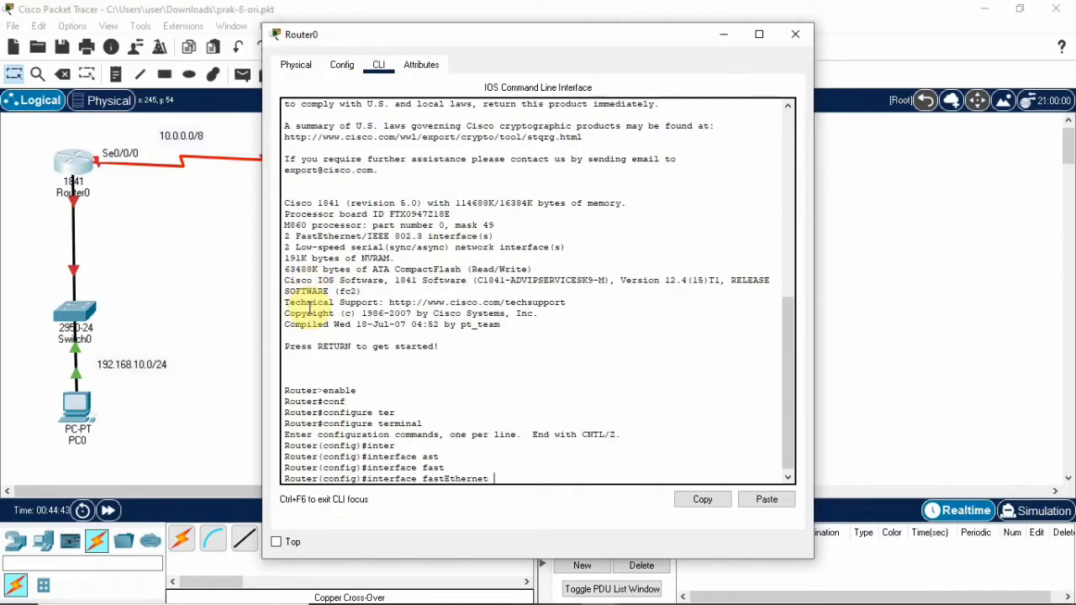
pyautogui.write('/0')
pyautogui.press('Return')
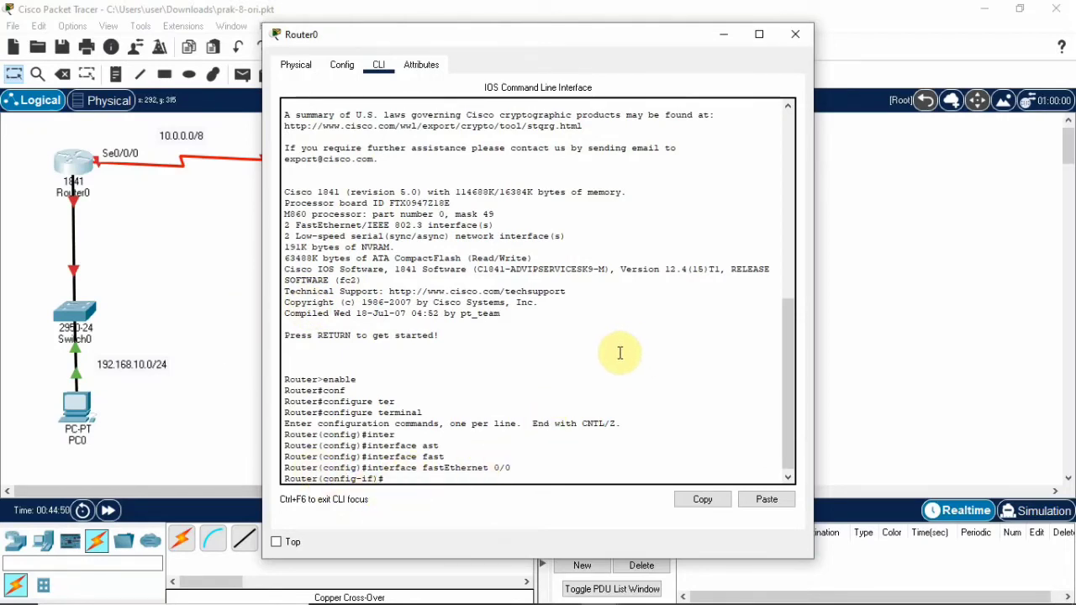
pyautogui.write('ip address 192.168.10.1')
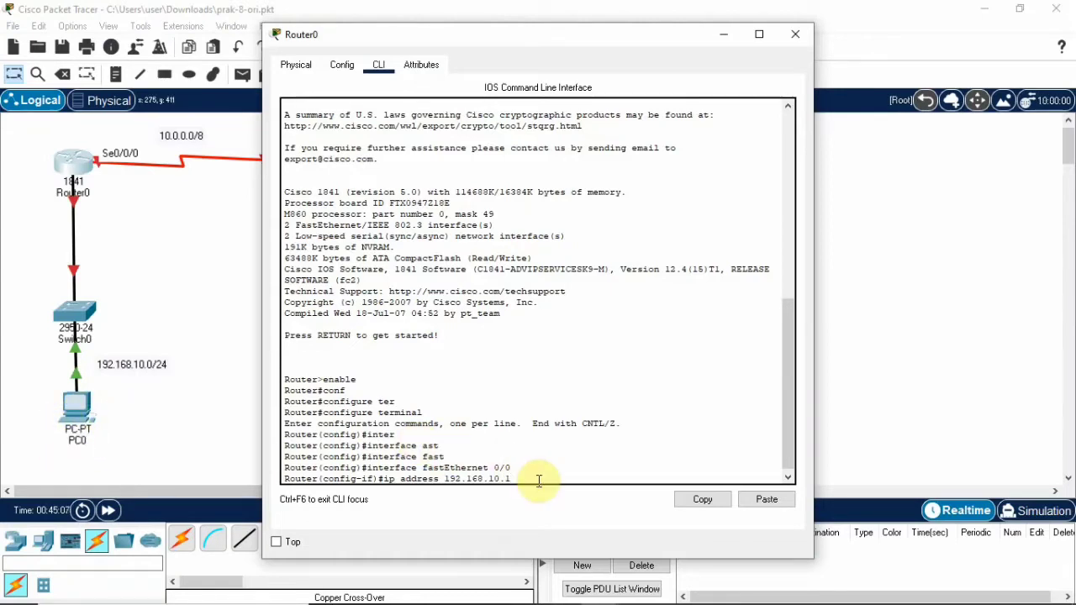
pyautogui.write('55.255.255.0')
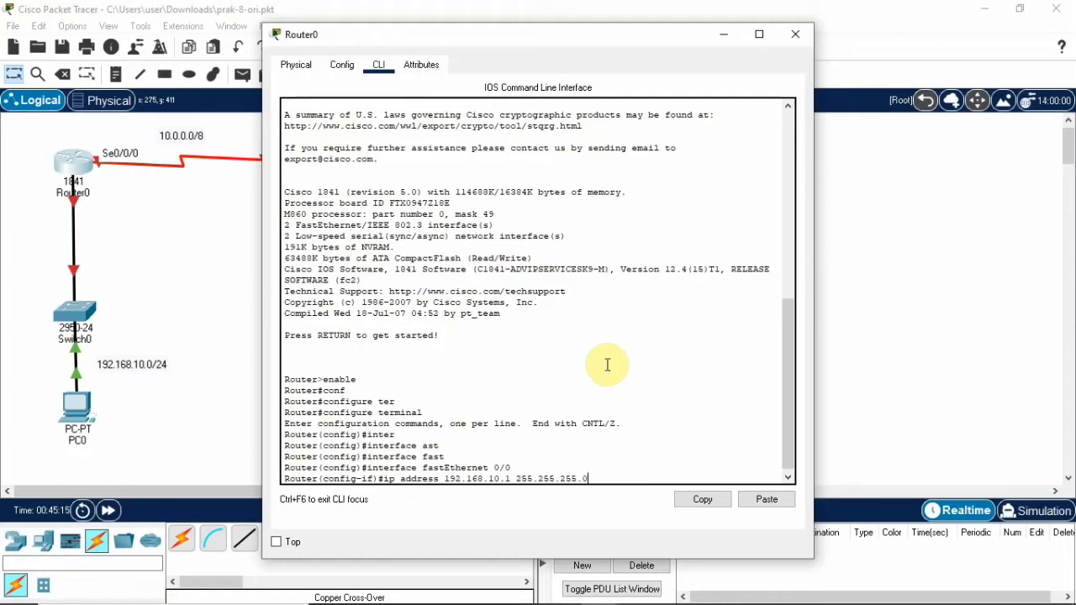
pyautogui.press('Return')
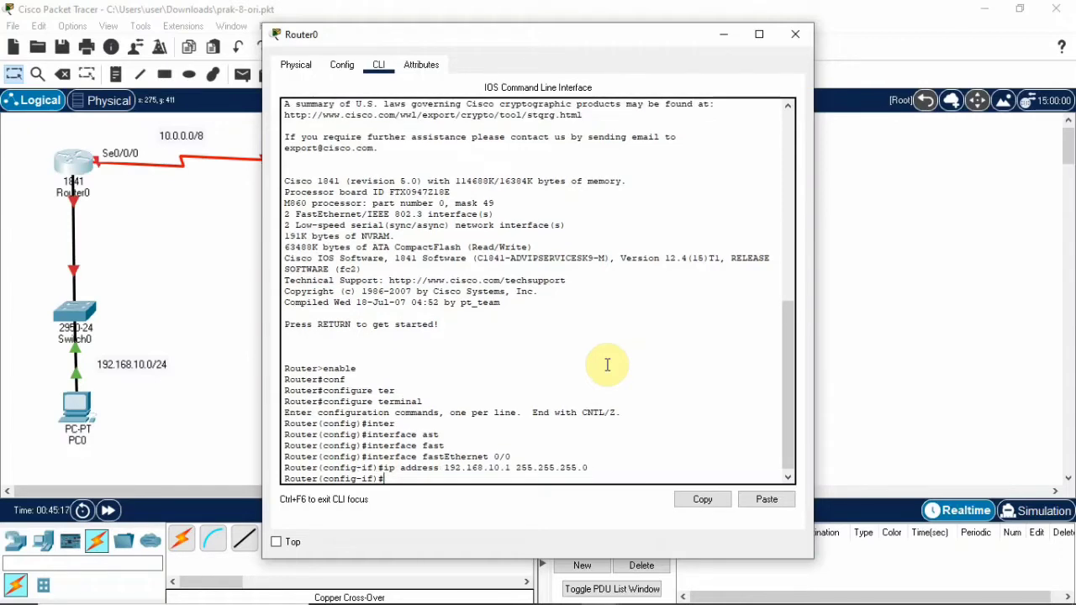
# Enable Router0's fastEthernet 0/0 interface with no shutdown and exit to global configuration mode
pyautogui.write('no shutdown')
pyautogui.press('Return')
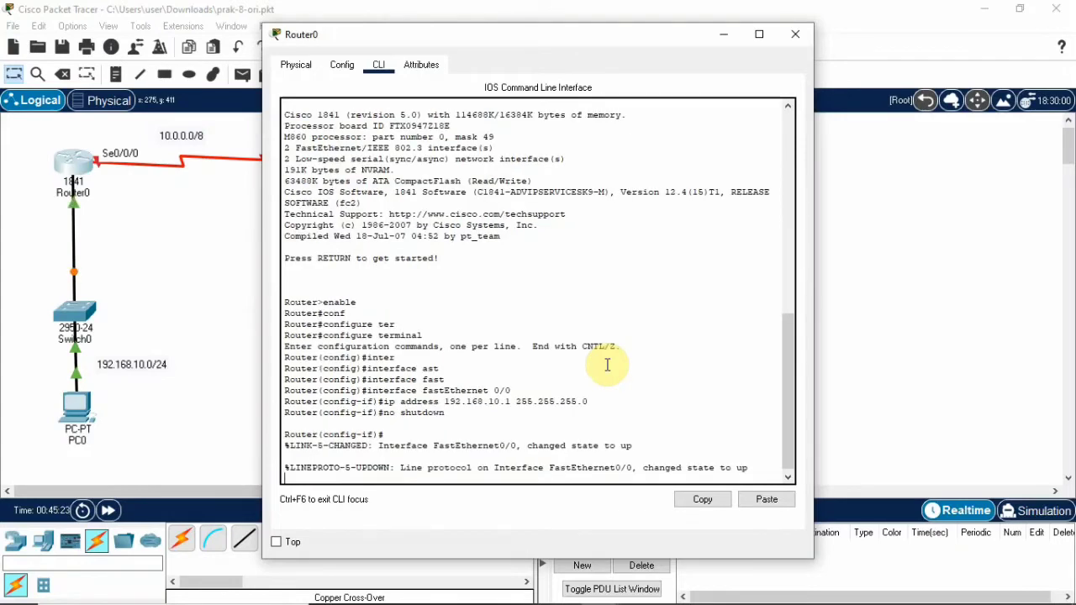
pyautogui.press('Return')
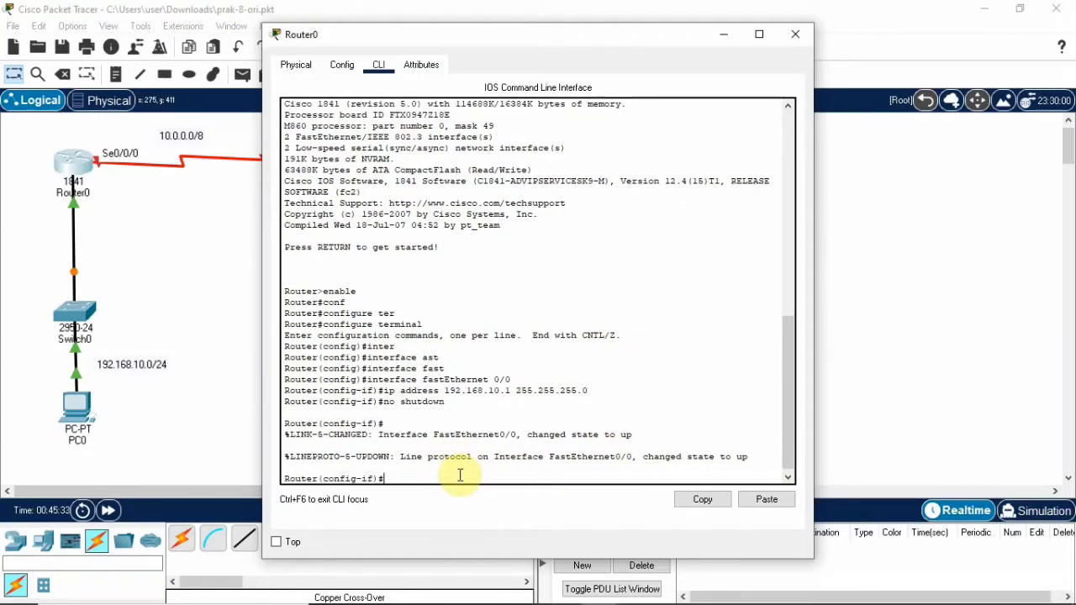
pyautogui.write('exit')
pyautogui.press('Return')
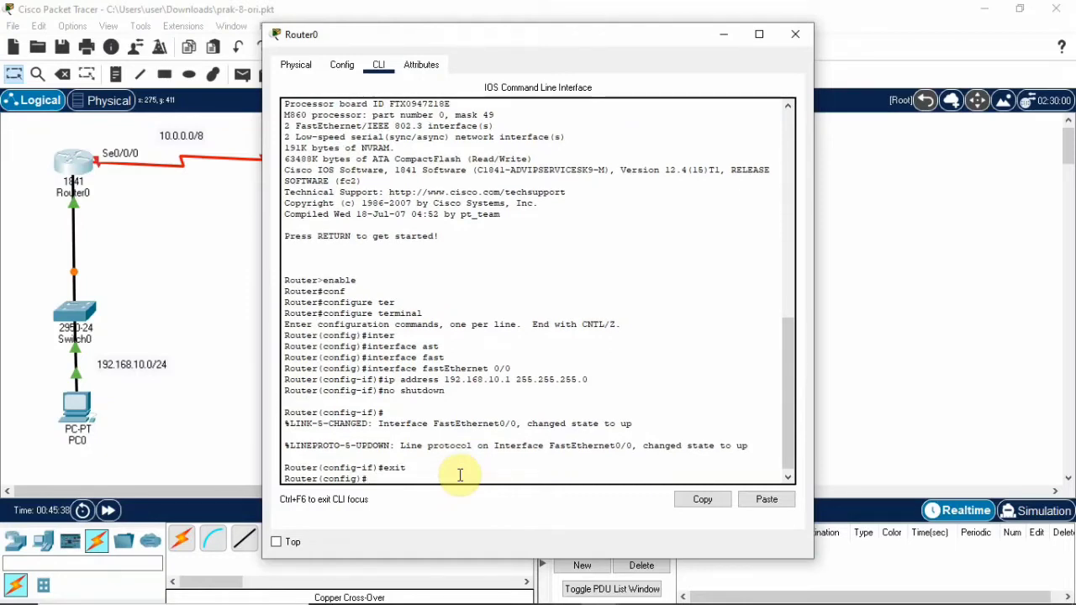
# Assign Router0's serial 0/0/0 interface the IP address 10.0.0.1 with subnet mask 255.0.0.0
pyautogui.write('inte')
pyautogui.press('Tab')
pyautogui.write('ser')
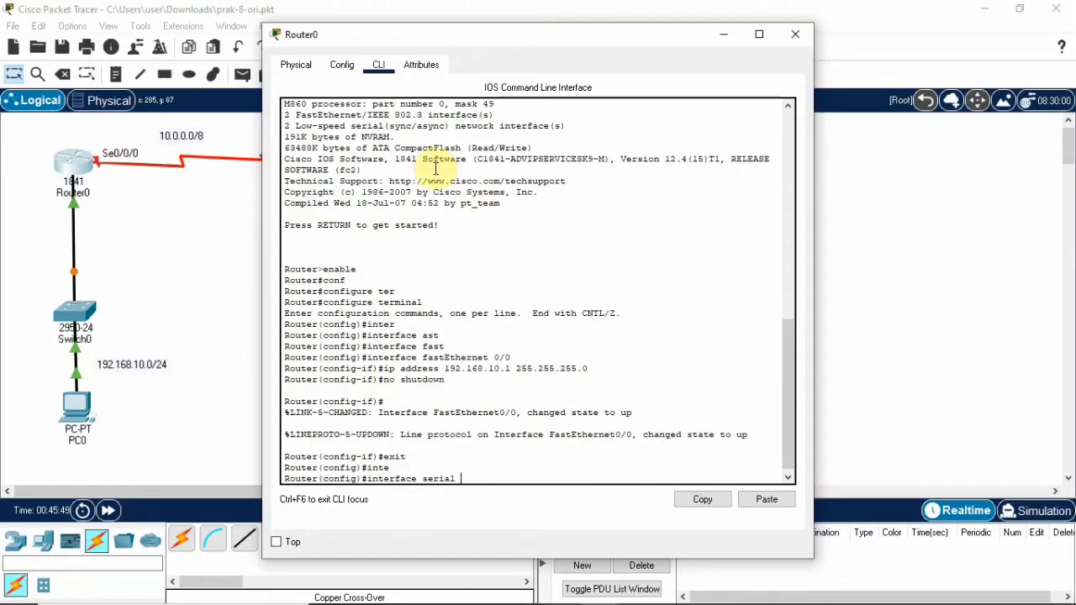
pyautogui.write('0/0/0')
pyautogui.press('Return')
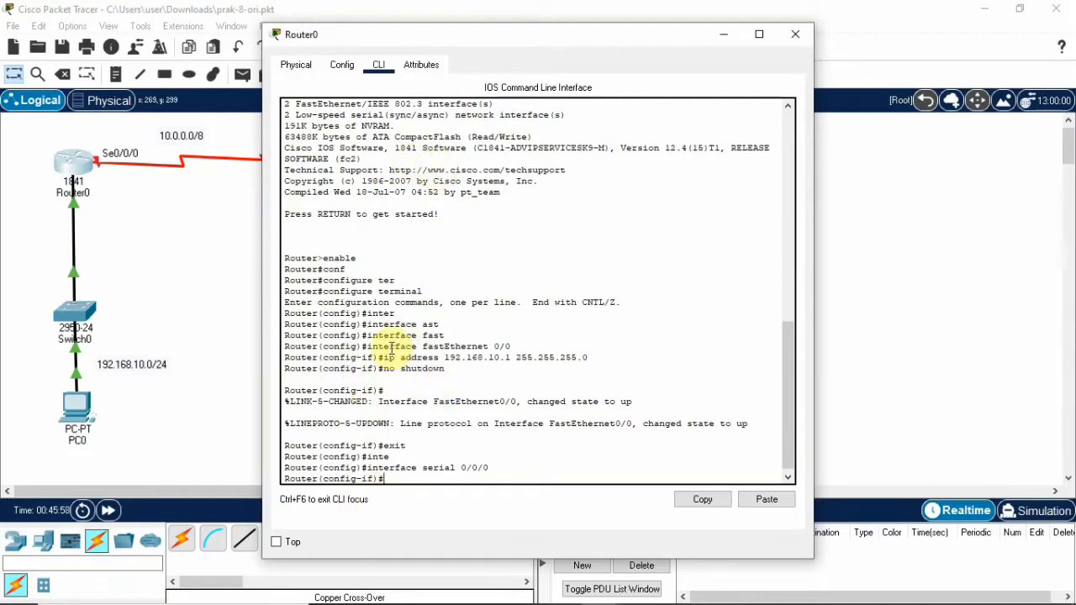
pyautogui.write('ip address 10')
pyautogui.write('255.0.')
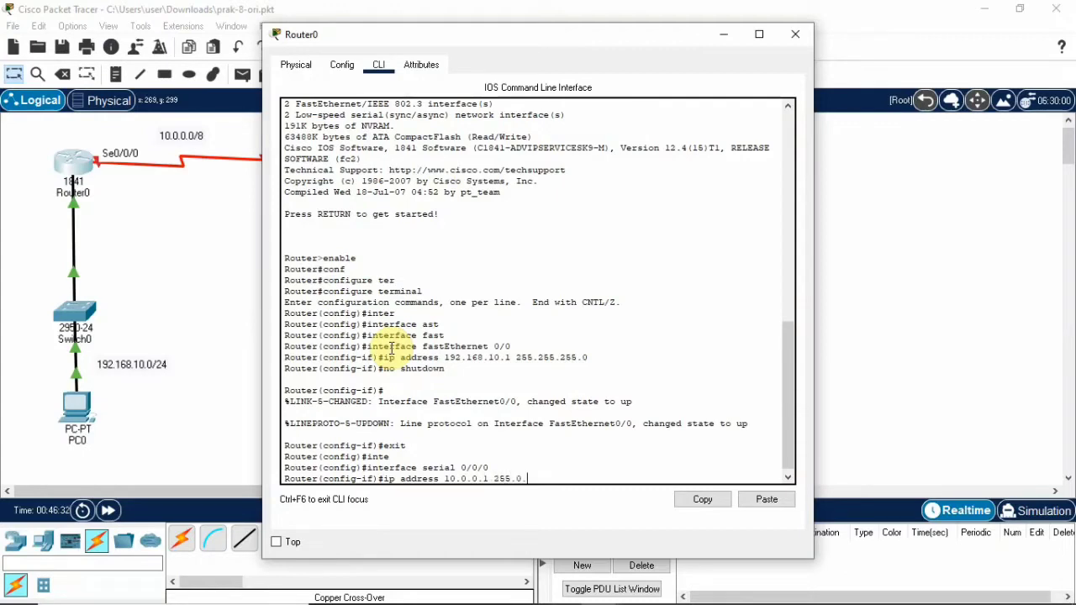
pyautogui.write('0.0')
pyautogui.press('Return')
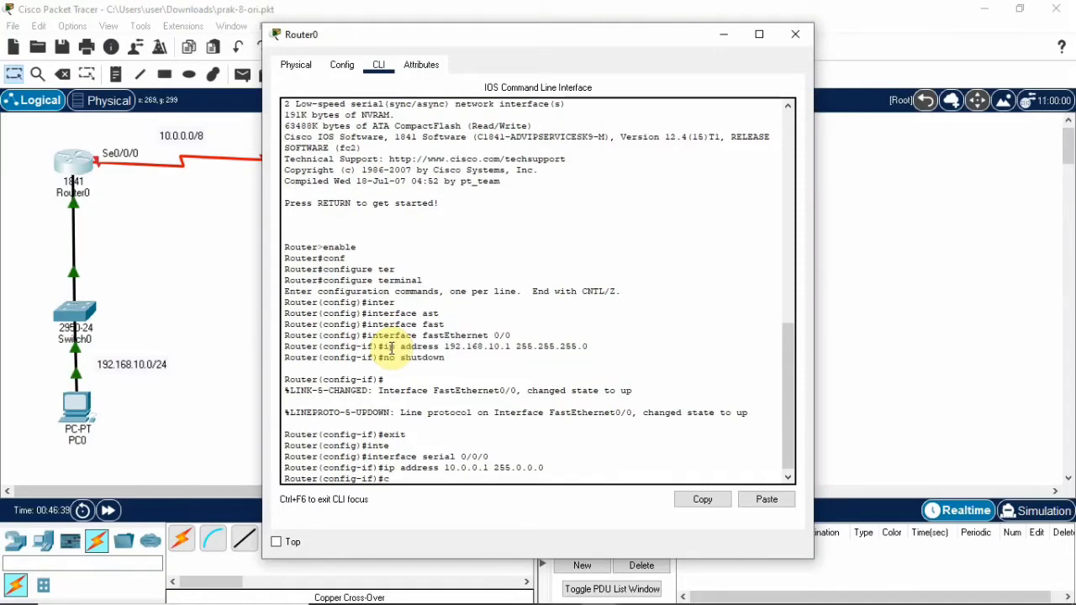
# Try to set the clock rate of Router0's serial 0/0/0 interface to 9600
pyautogui.write('clock rate')
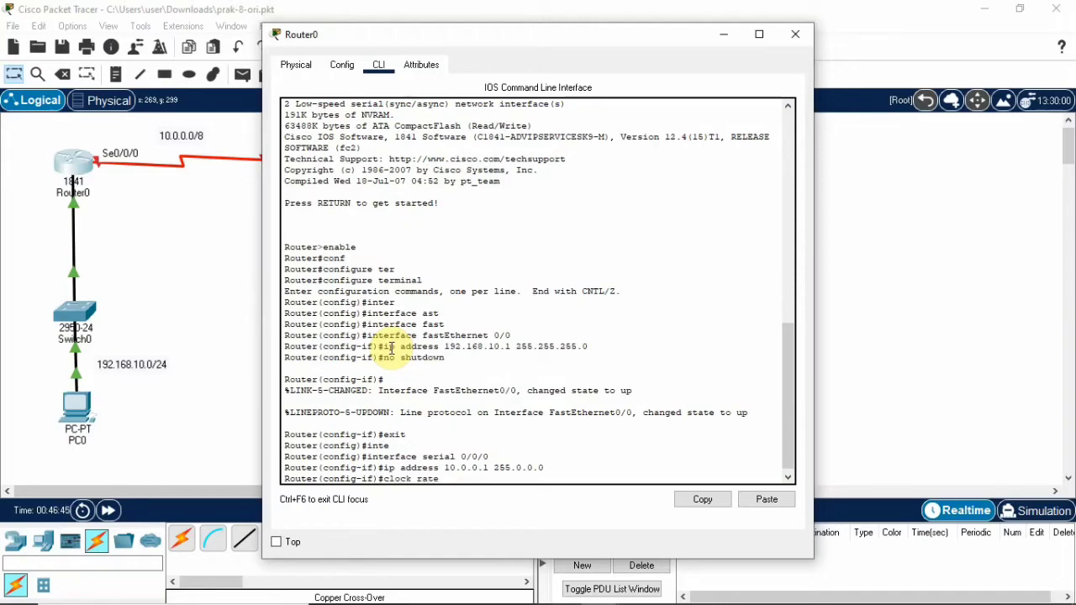
pyautogui.write(' 9600')
pyautogui.press('Return')
# Enable Router0's serial 0/0/0 interface with no shutdown and close the router's configuration
pyautogui.write('no')
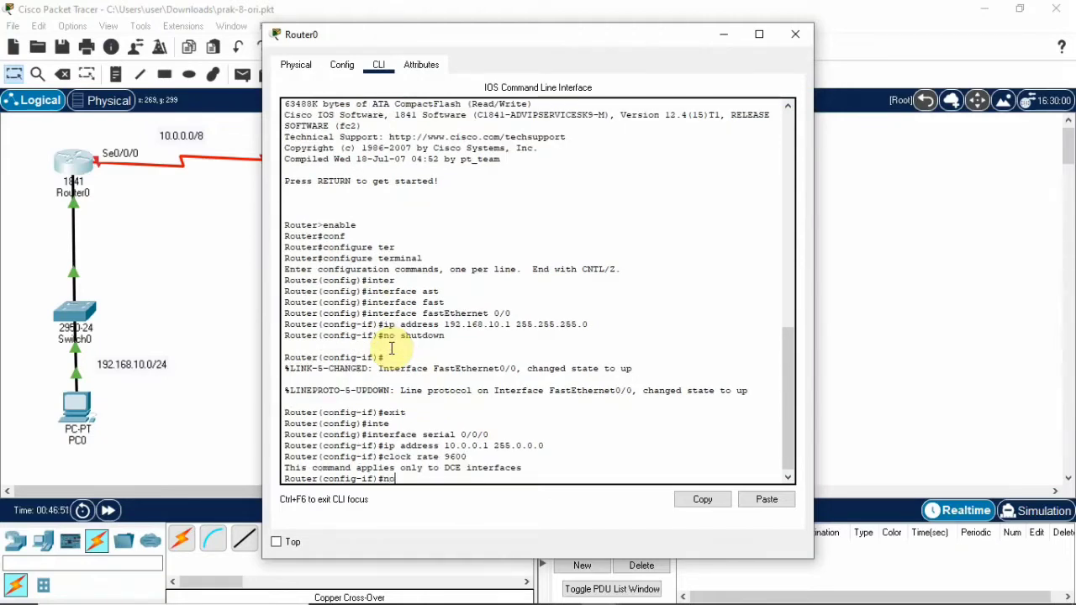
pyautogui.write(' shutdown')
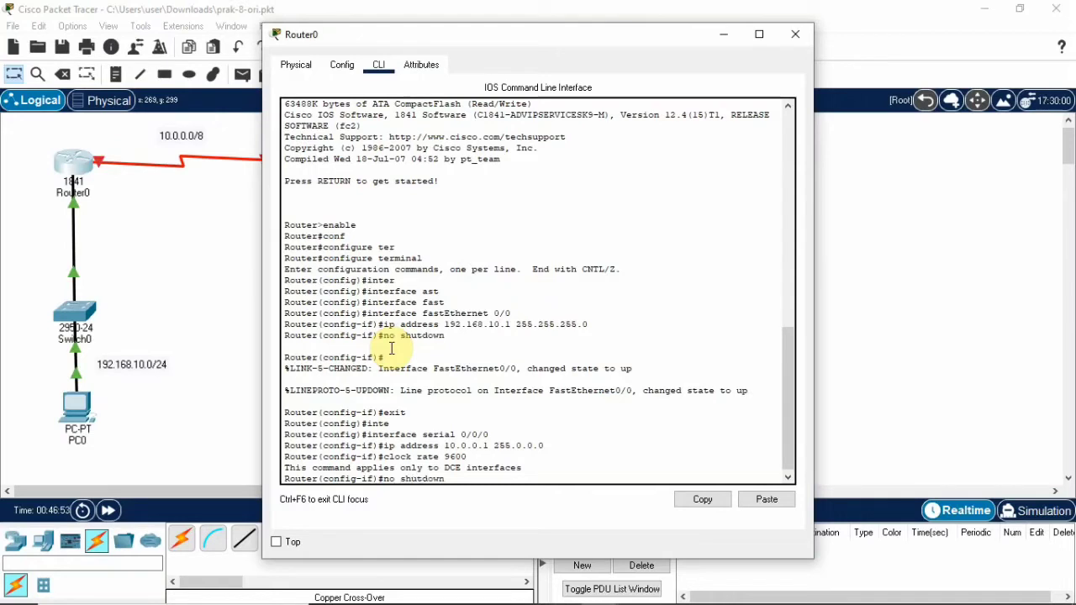
pyautogui.press('Return')
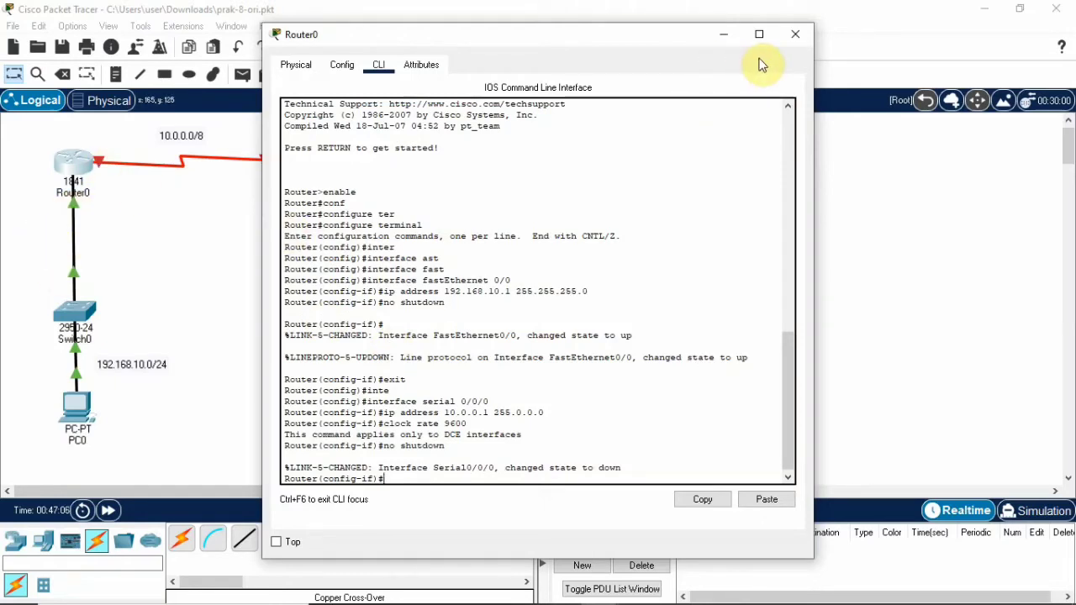
pyautogui.click(797, 38)
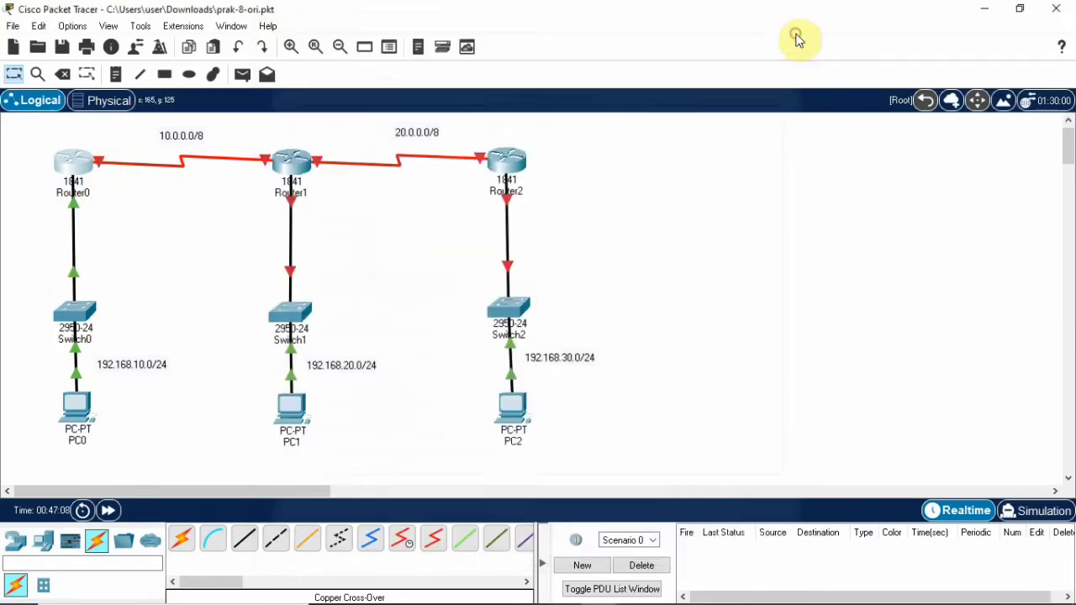
# Open Router1's command line interface and enter privileged mode with the enable command
pyautogui.click(293, 166)
pyautogui.click(379, 65)
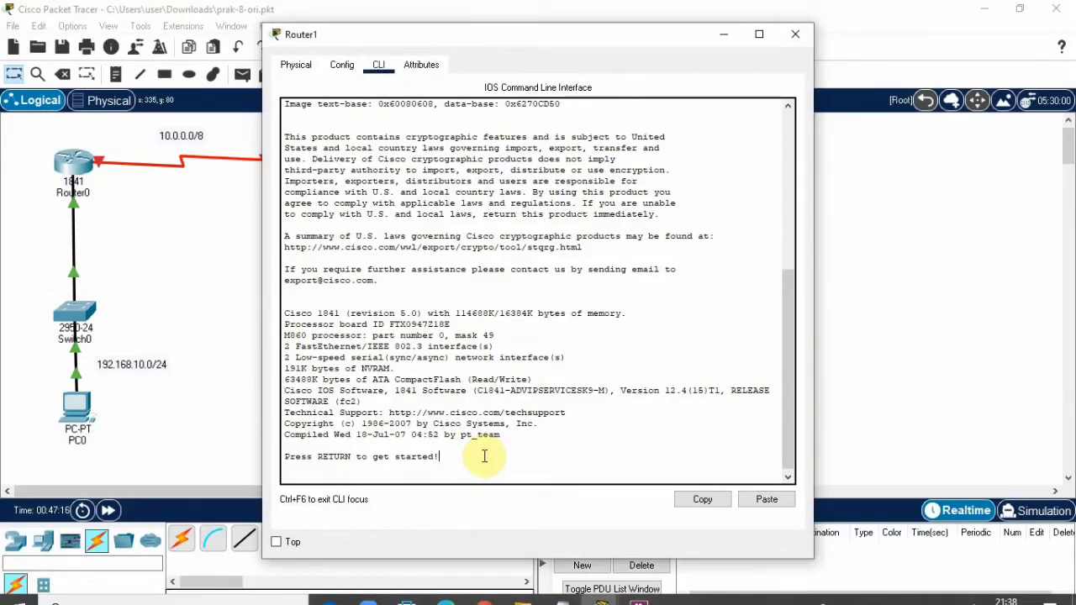
pyautogui.press('Return')
pyautogui.write('e')
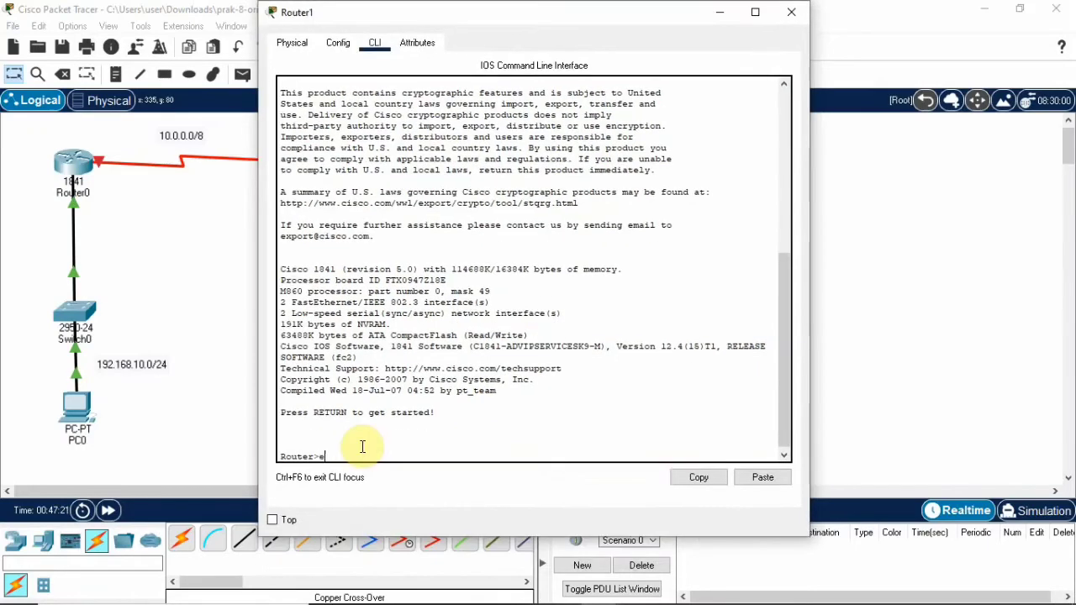
pyautogui.write('nable')
pyautogui.press('Return')
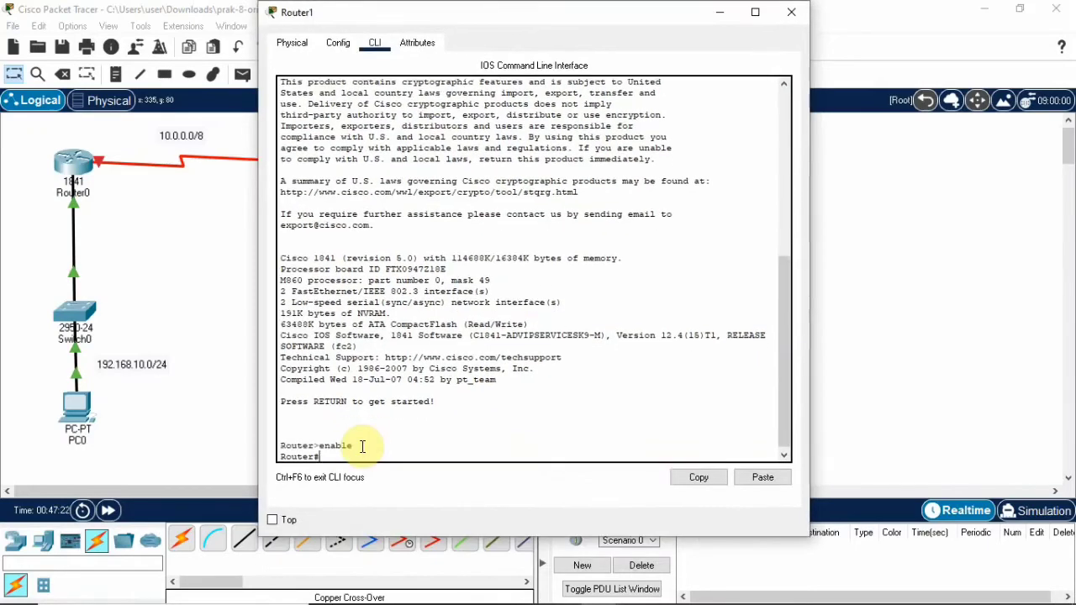
# Enter global configuration mode on Router1 with the configure terminal command
pyautogui.write('con')
pyautogui.press('Tab')
pyautogui.write('f')
pyautogui.press('Tab')
pyautogui.write('ter')
pyautogui.press('Tab')
pyautogui.press('Return')
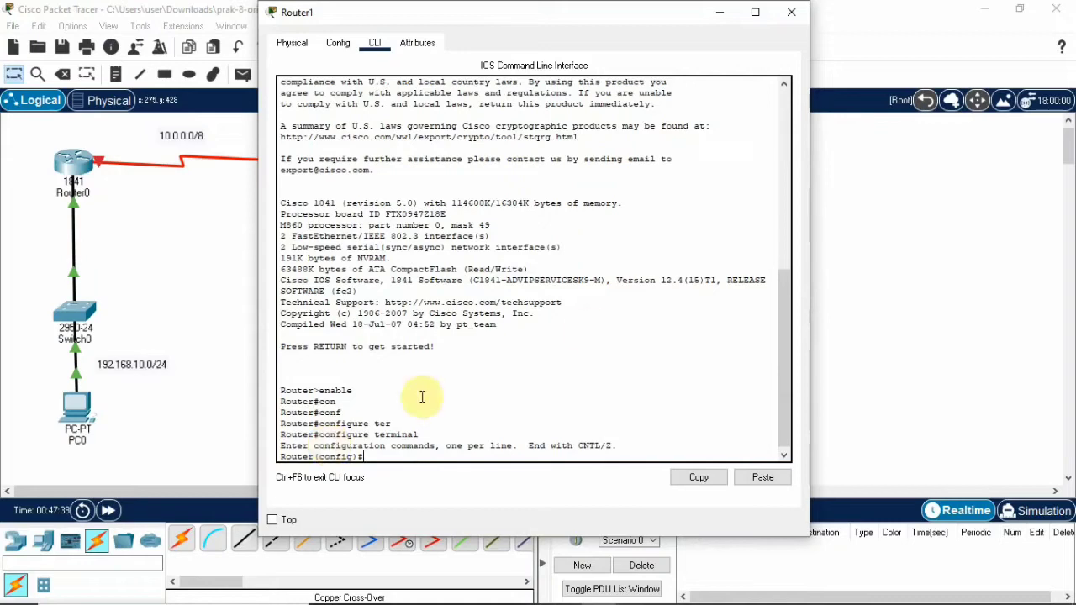
# Assign Router1's fastEthernet 0/0 interface the IP address 192.168.20.1 with subnet mask 255.255.255.0
pyautogui.write('inter')
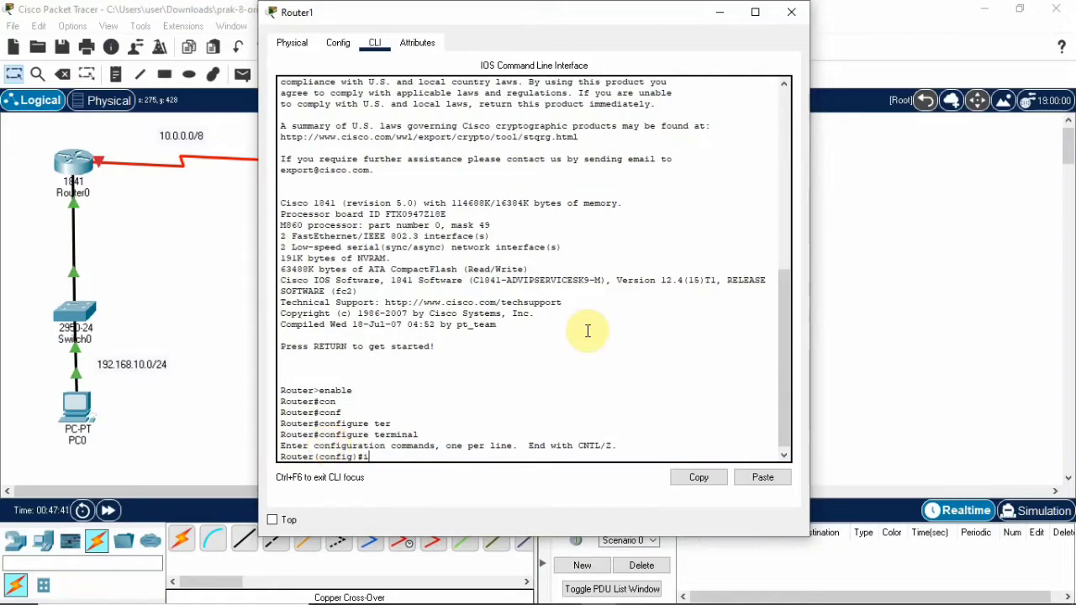
pyautogui.press('Tab')
pyautogui.write('fast')
pyautogui.press('Tab')
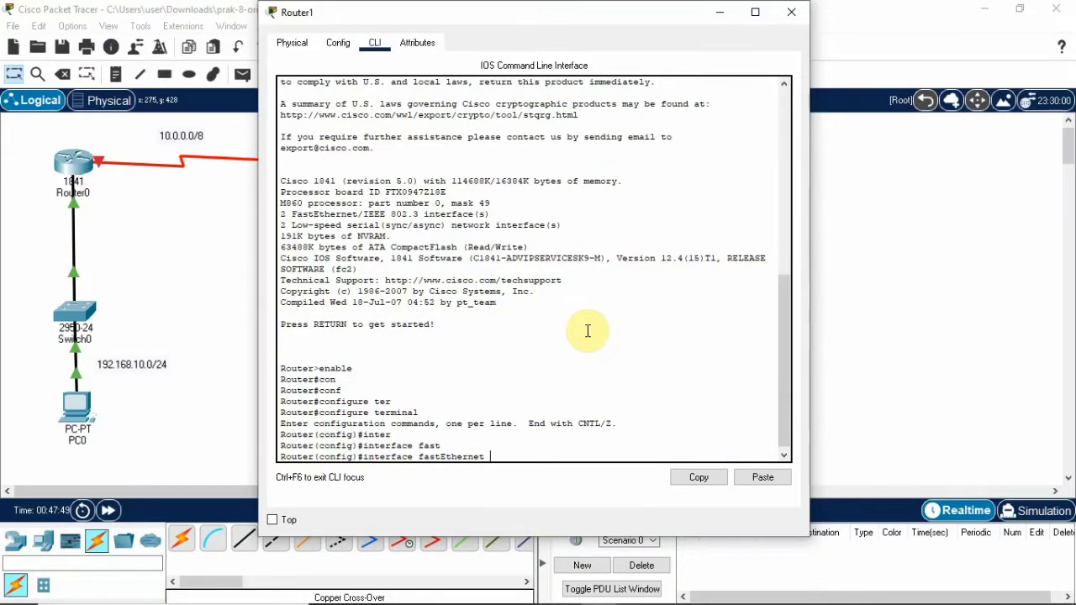
pyautogui.write('0/0')
pyautogui.press('Return')
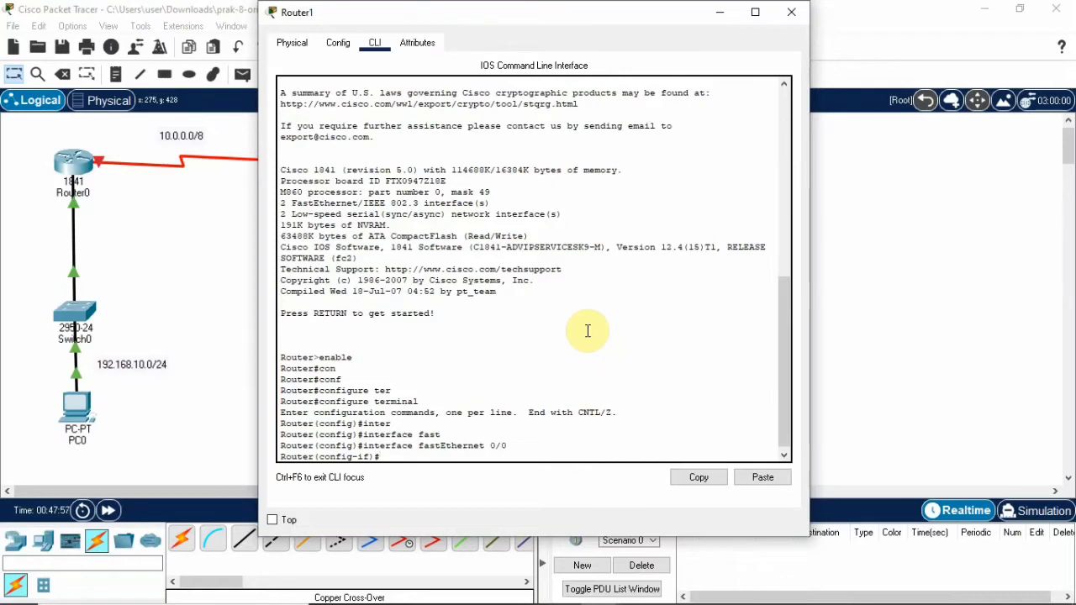
pyautogui.write('ip adress')
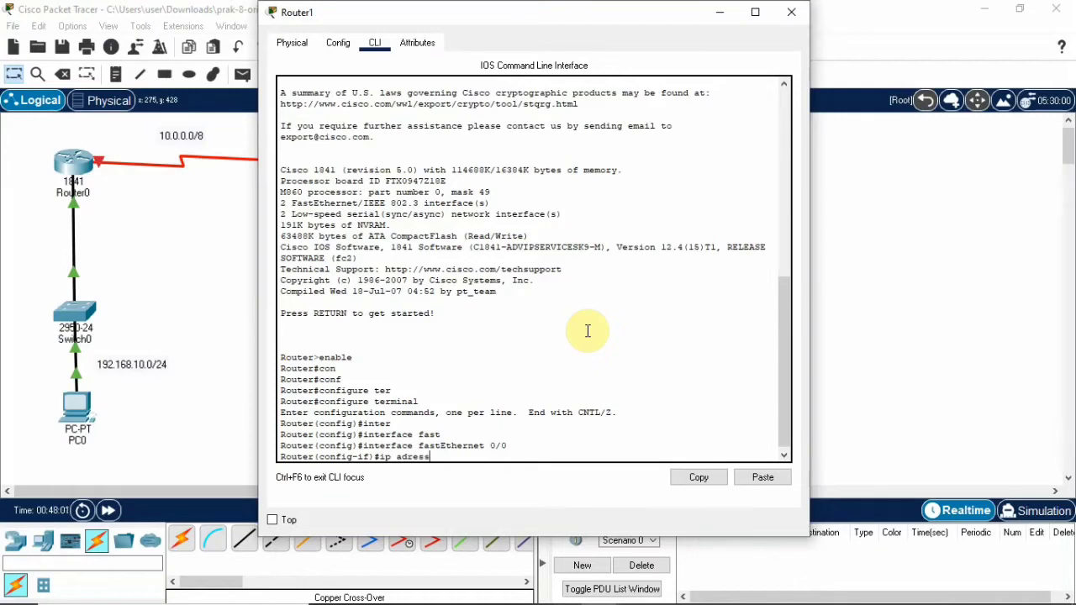
pyautogui.write('s 192.168.20.1 255.255')
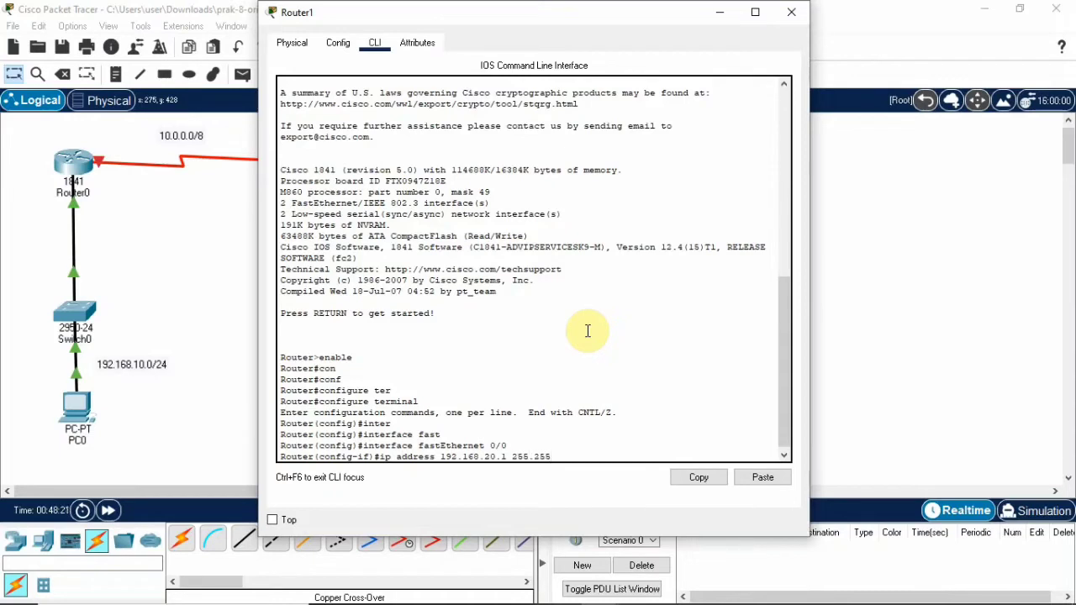
pyautogui.write('.255.0')
pyautogui.press('Return')
# Enable Router1's fastEthernet 0/0 interface with no shutdown and exit to global configuration mode
pyautogui.write('no ')
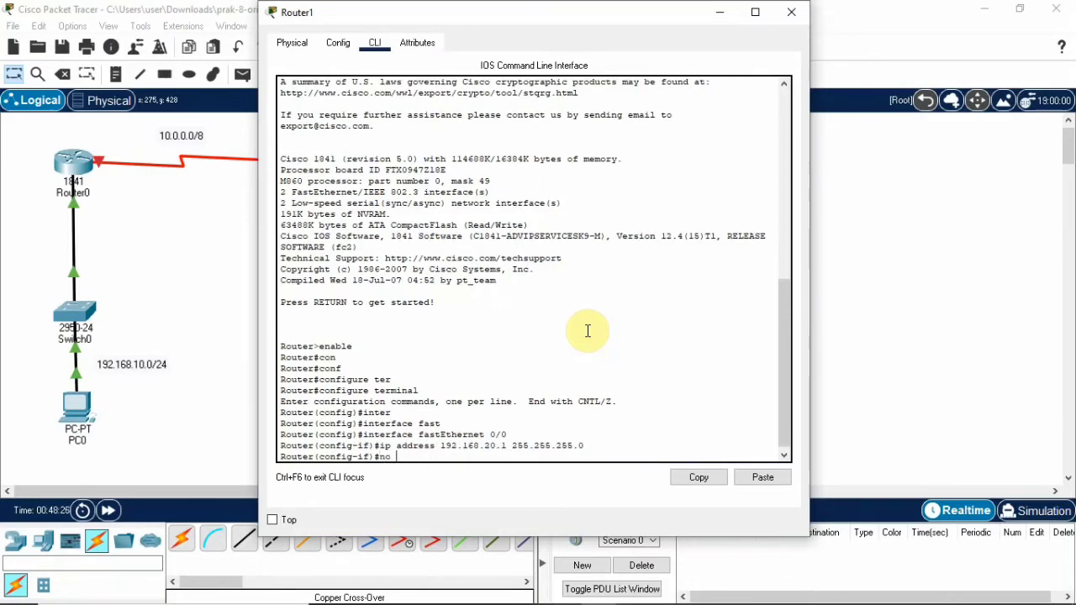
pyautogui.write('shutdown')
pyautogui.press('Return')
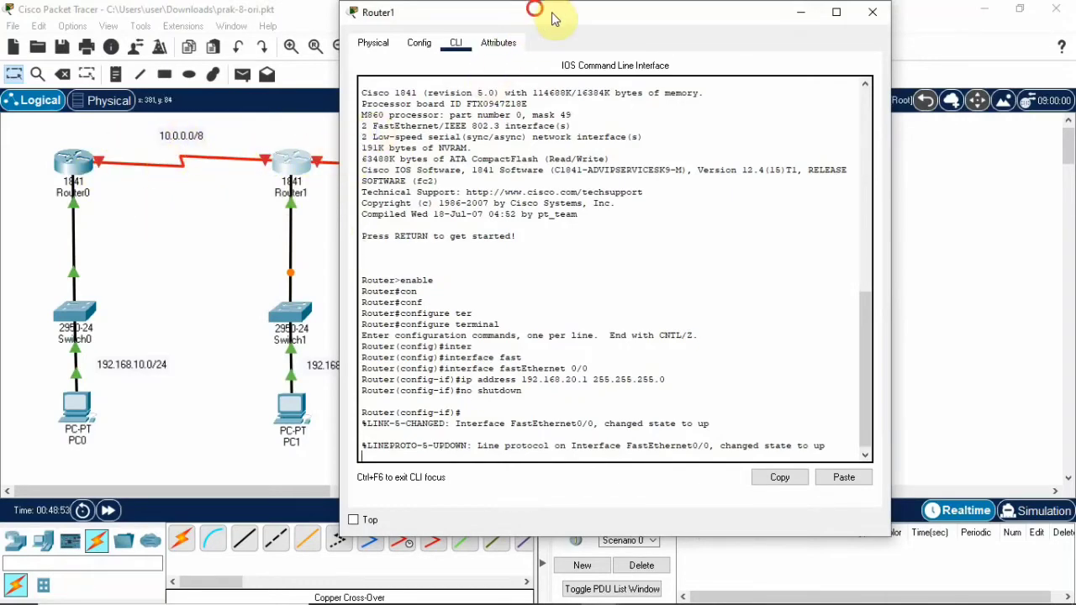
pyautogui.moveTo(563, 12); pyautogui.dragTo(547, 30)
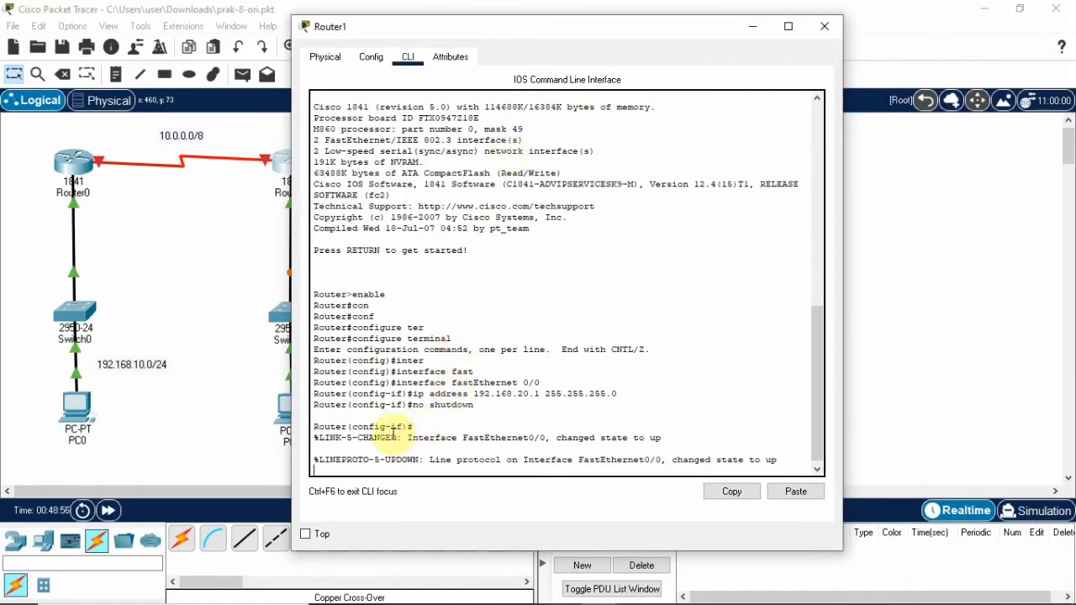
pyautogui.press('Return')
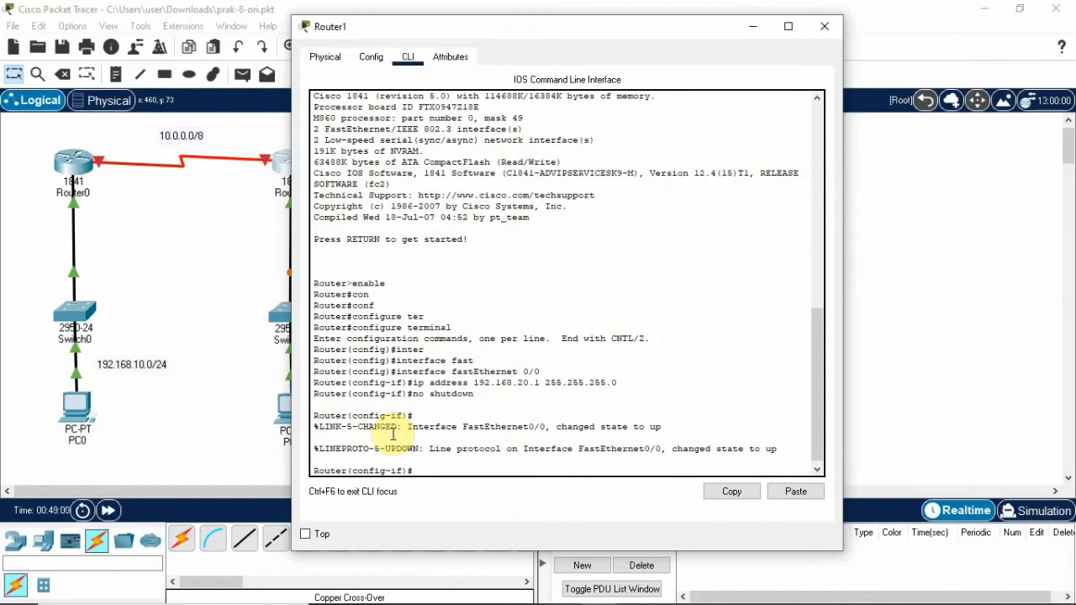
pyautogui.write('exit')
pyautogui.press('Return')
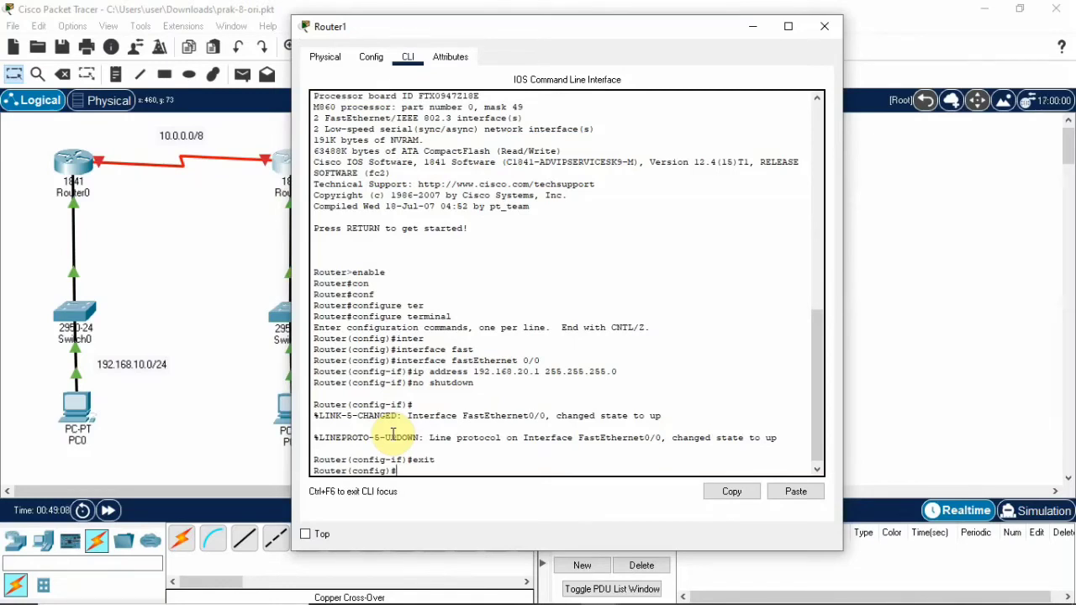
# Assign Router1's serial 0/0/0 interface the IP address 10.0.0.2 with subnet mask 255.0.0.0
pyautogui.write('inter')
pyautogui.press('Tab')
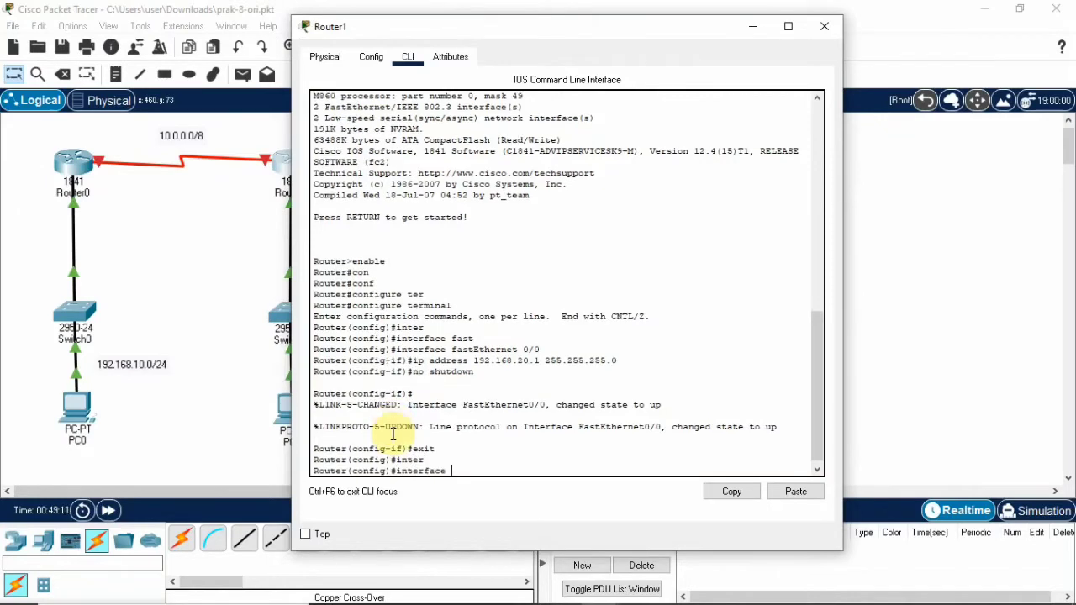
pyautogui.write('serial 0/0/0')
pyautogui.press('Return')
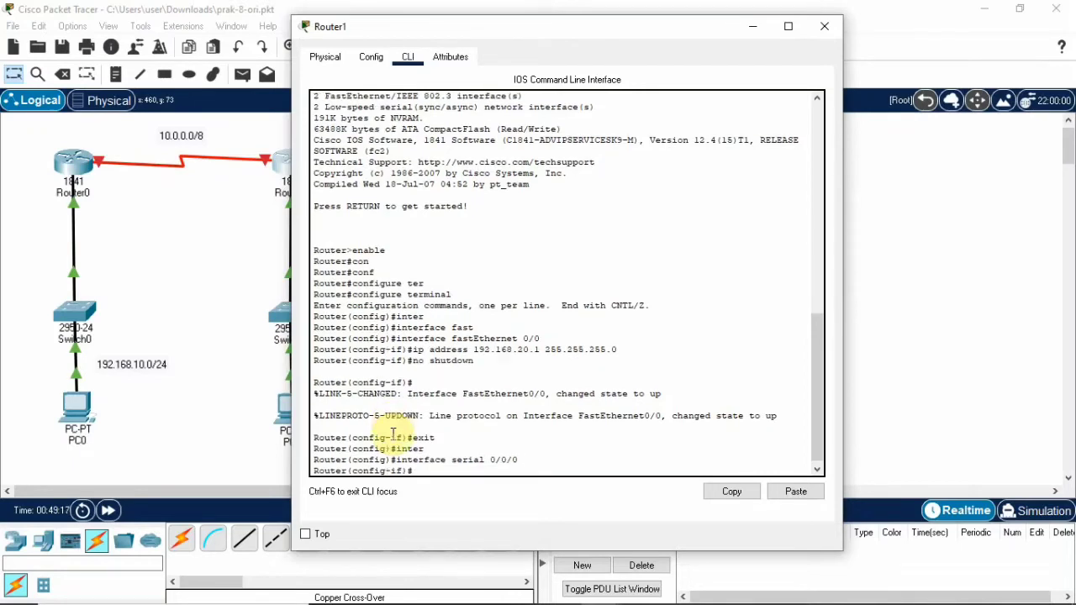
pyautogui.write('ip address')
pyautogui.write('10.0.0.2 255.0.0')
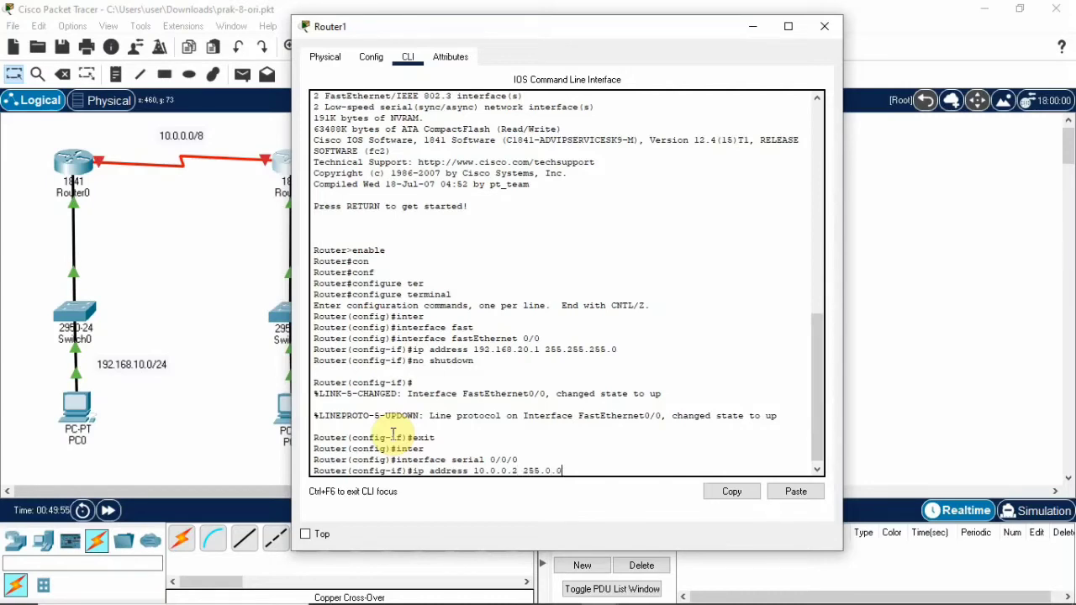
pyautogui.write('.0')
pyautogui.press('Return')
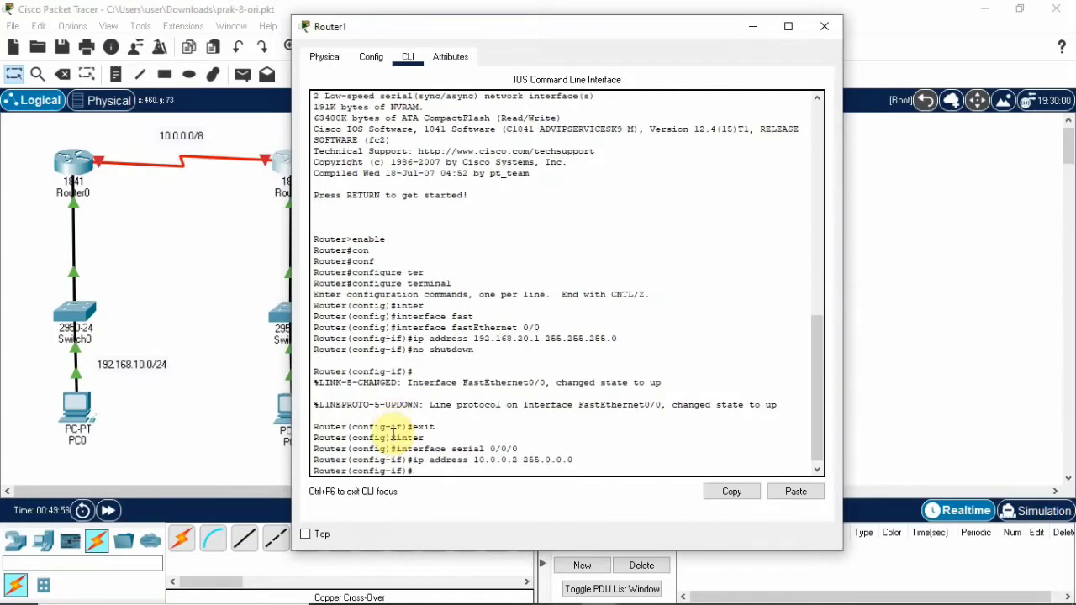
# Enable Router1's serial 0/0/0 interface with no shutdown and exit to global configuration mode
pyautogui.write('no shutdown')
pyautogui.press('Return')
pyautogui.press('Return')
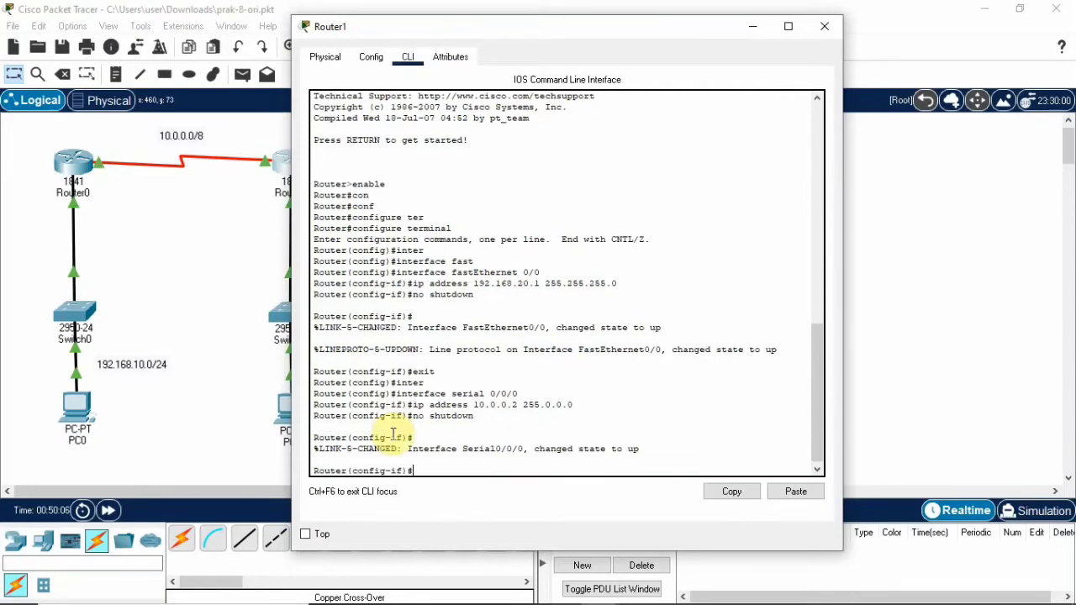
pyautogui.write('exit')
pyautogui.press('Return')
pyautogui.write('ig)#')
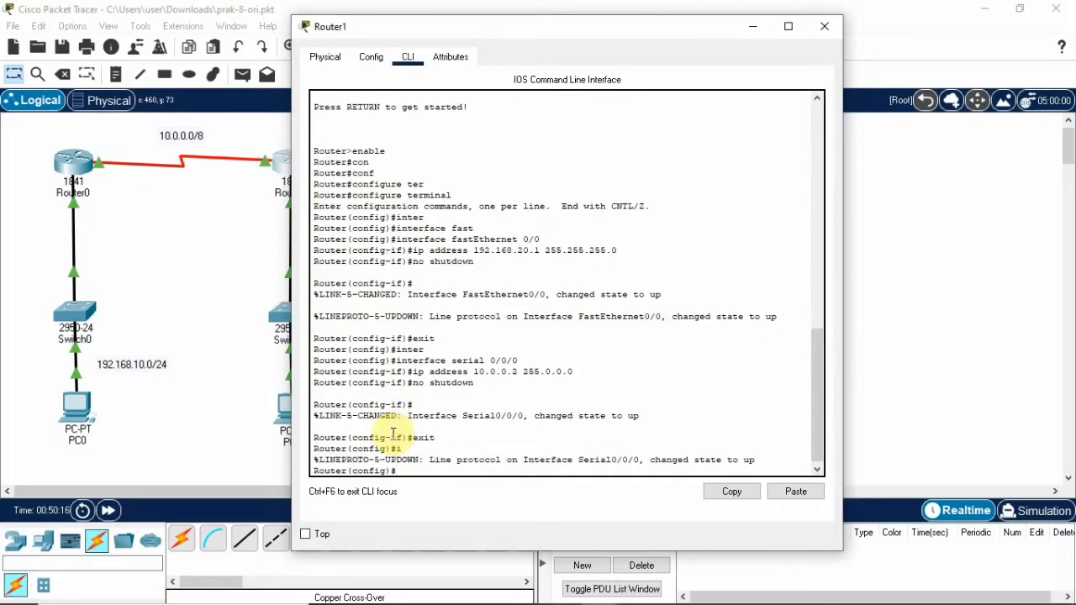
# Assign Router1's serial 0/0/1 interface the IP address 20.0.0.1 with subnet mask 255.0.0.0
pyautogui.write('inter')
pyautogui.press('Tab')
pyautogui.write('ser')
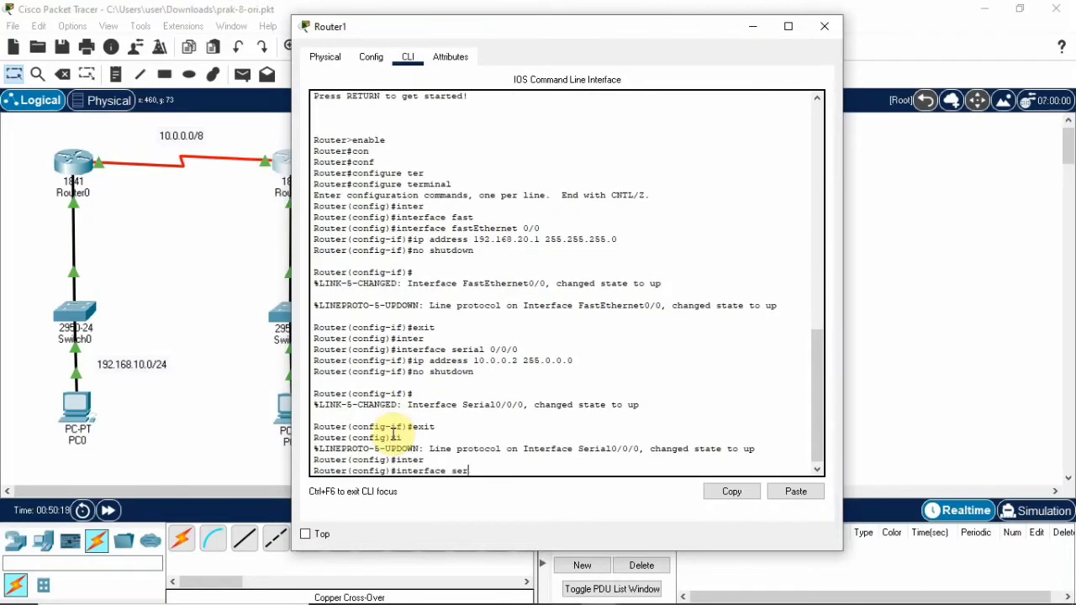
pyautogui.write('ial 0/0/1')
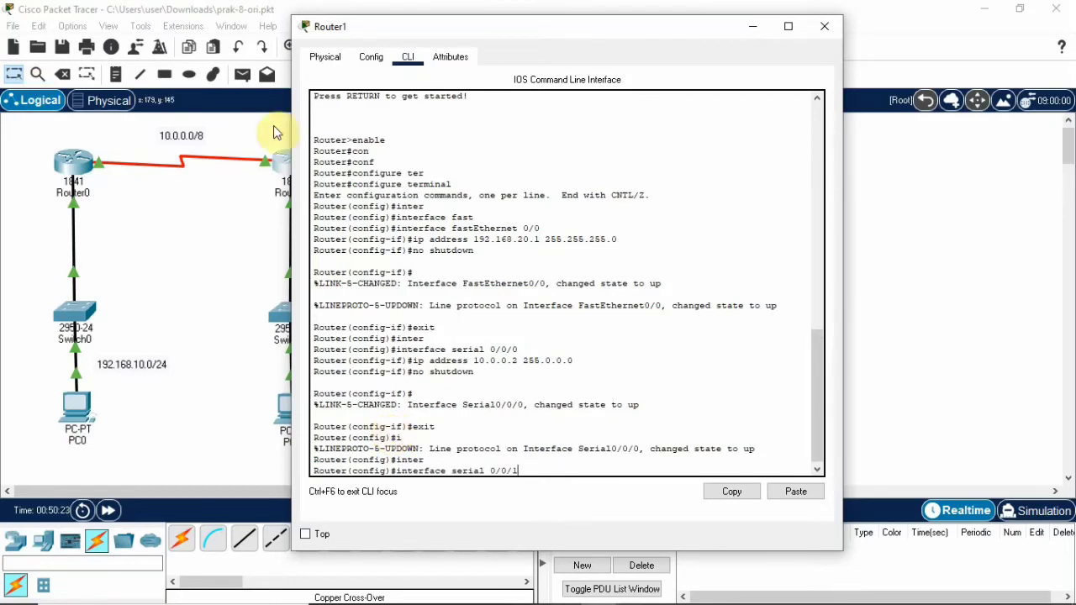
pyautogui.press('Return')
pyautogui.press('Return')
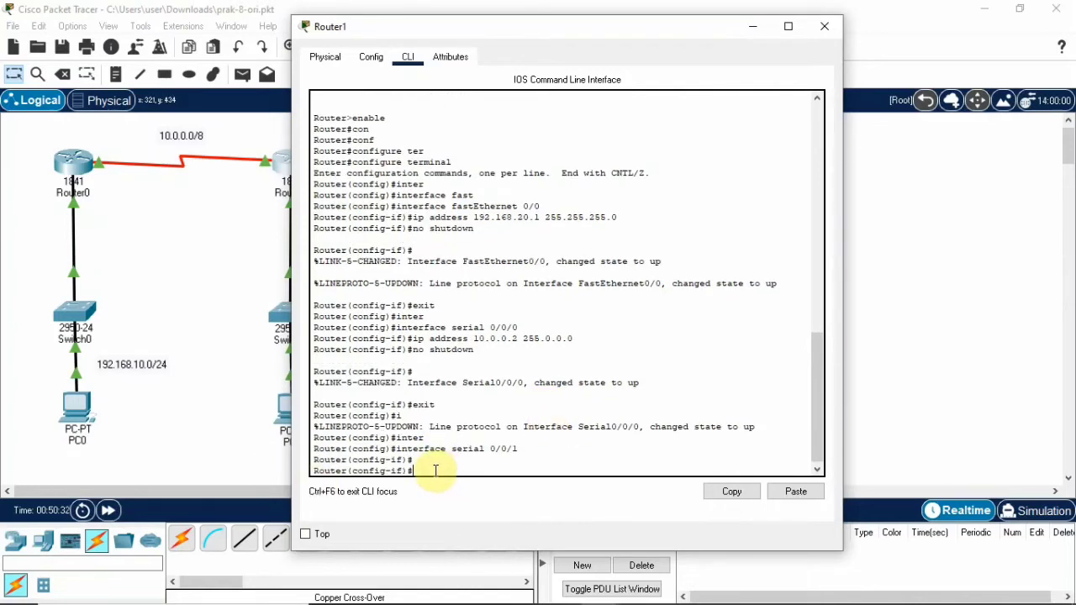
pyautogui.write('ip address 20.0.0.')
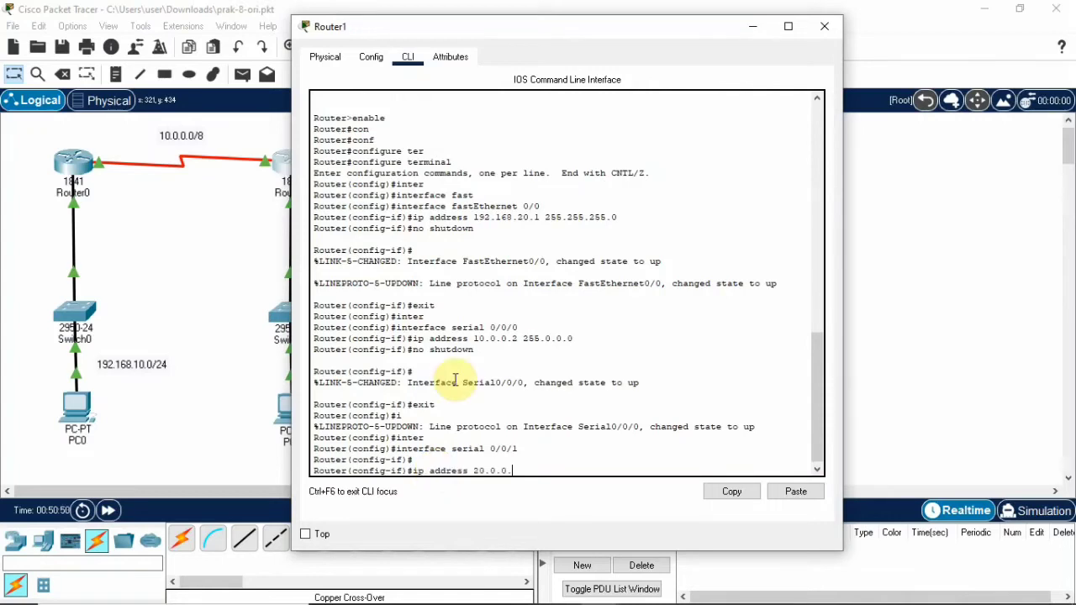
pyautogui.write('1 255.0.0.0')
pyautogui.press('Return')
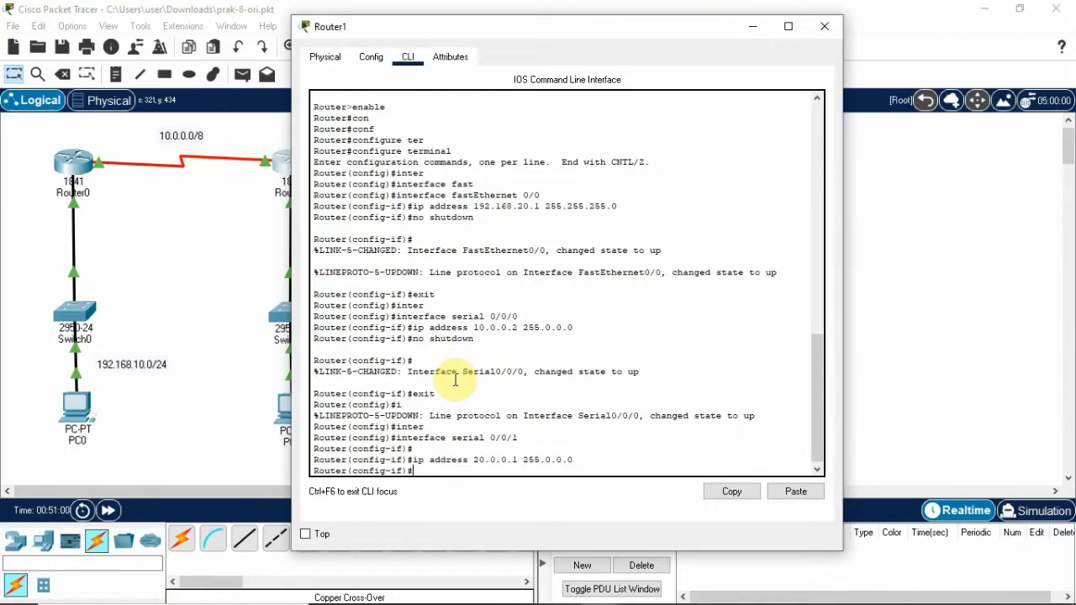
# Set the clock rate of Router1's serial 0/0/1 interface to 9600 and enable it with no shutdown, closing the router's window
pyautogui.write('clock rate 9600')
pyautogui.press('Return')
pyautogui.write('no')
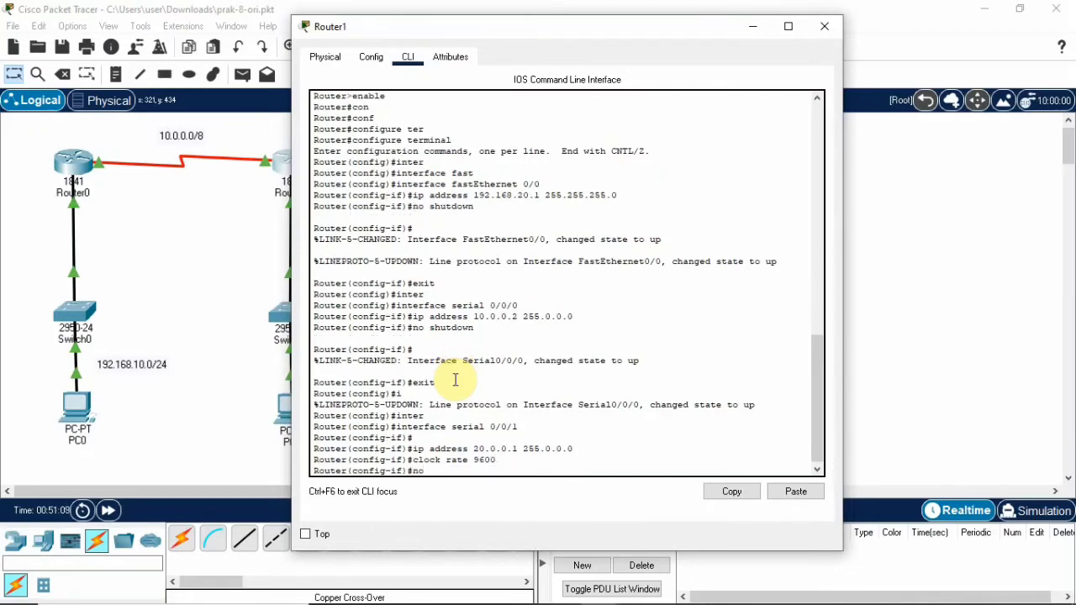
pyautogui.write(' shutdown')
pyautogui.press('Return')
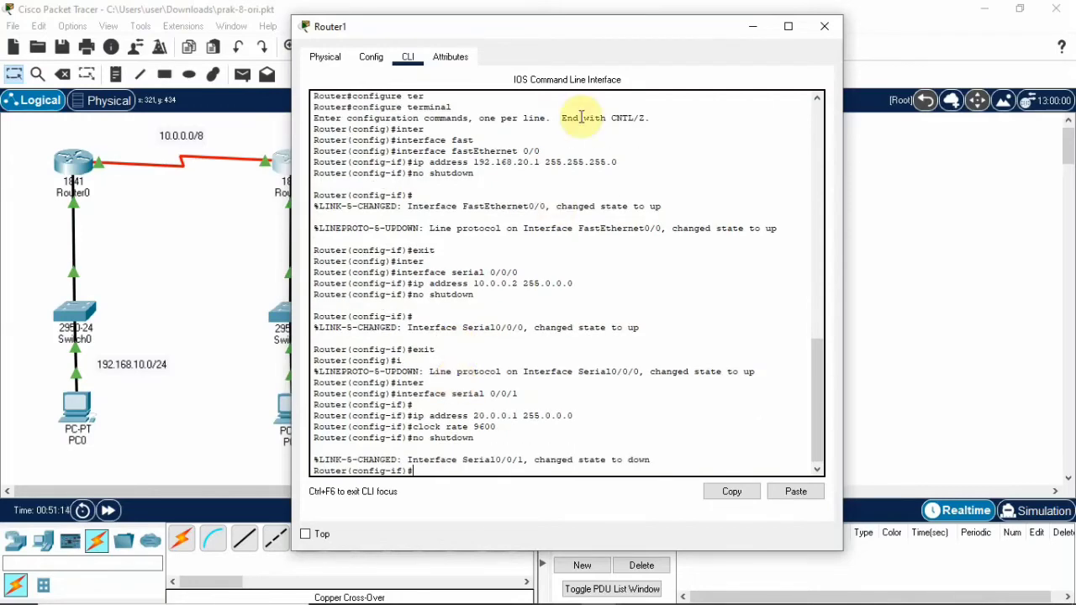
pyautogui.click(826, 34)
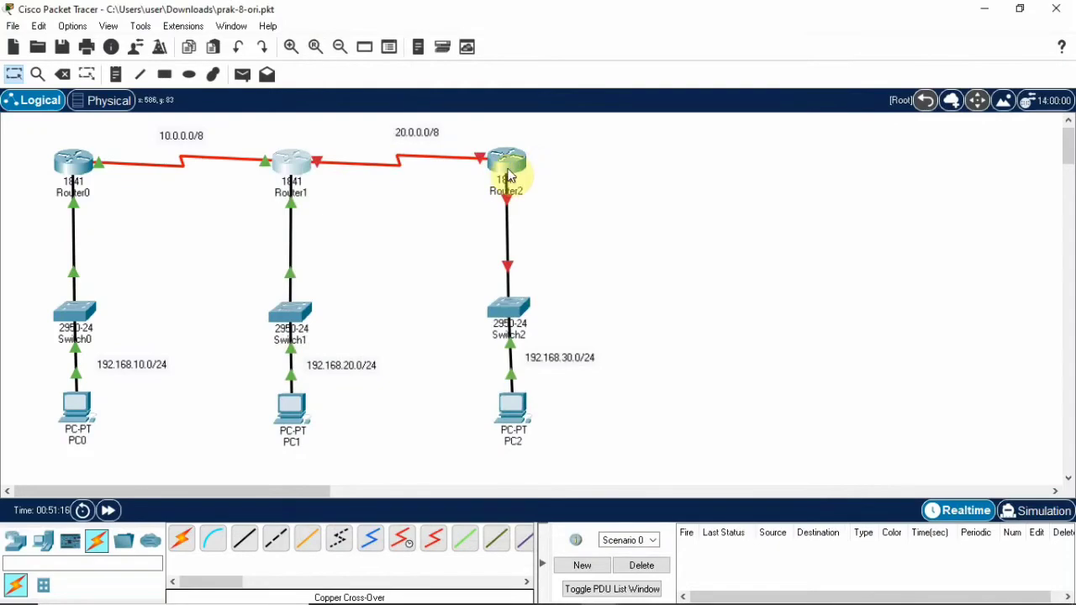
# Open Router2's command line interface and enter privileged mode with the enable command
pyautogui.click(507, 168)
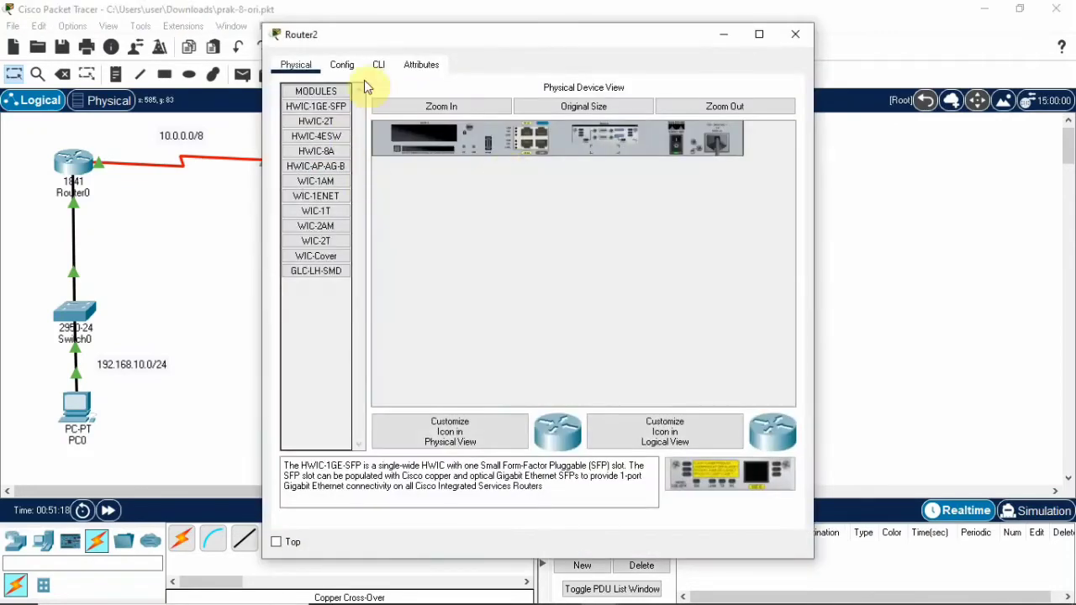
pyautogui.click(380, 66)
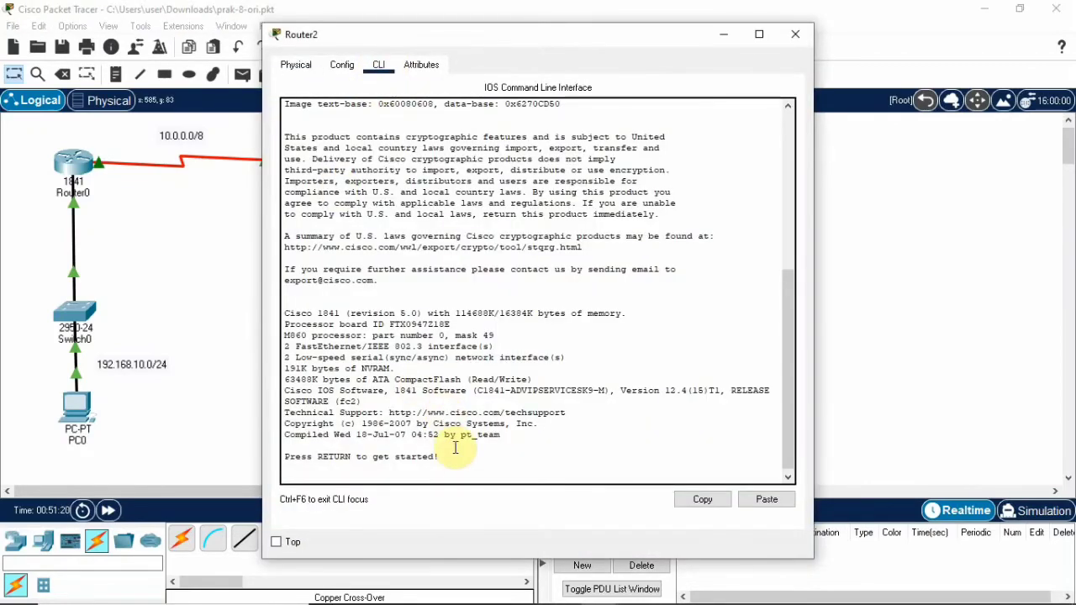
pyautogui.press('Return')
pyautogui.write('enable')
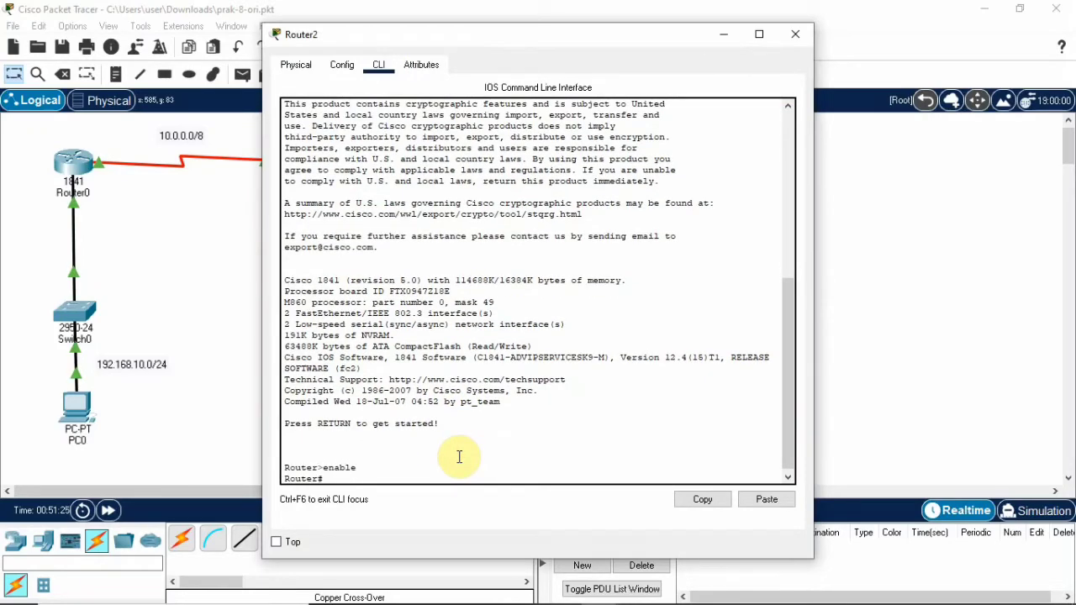
# Enter global configuration mode on Router2 with the configure terminal command
pyautogui.write('conf')
pyautogui.press('Tab')
pyautogui.write('ter')
pyautogui.press('Tab')
pyautogui.press('Return')
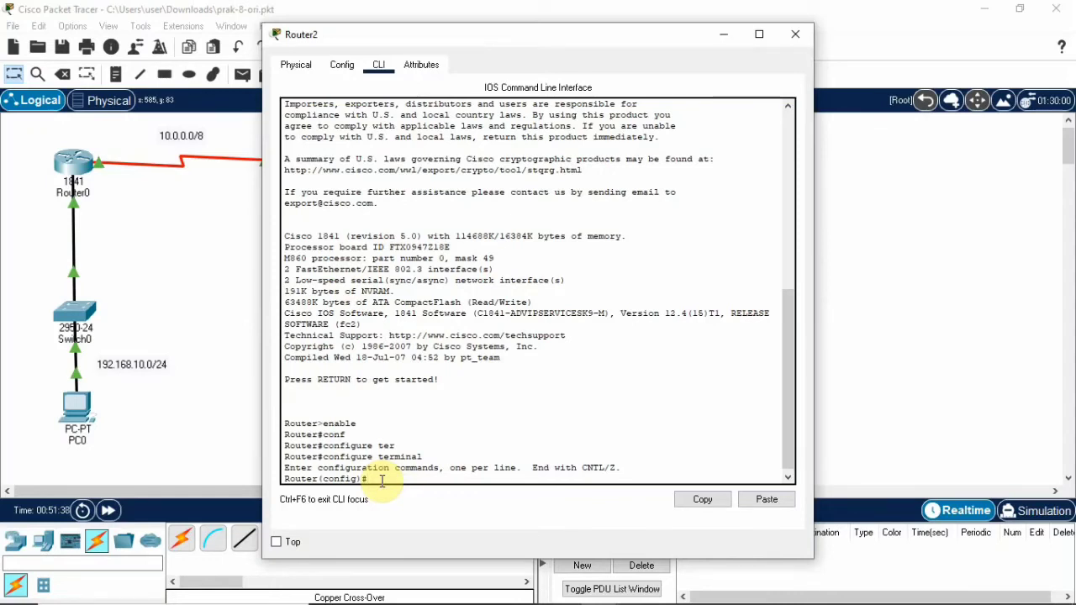
# Assign Router2's fastEthernet 0/0 interface the IP address 192.168.30.1 with subnet mask 255.255.255.0
pyautogui.write('interface')
pyautogui.press('Tab')
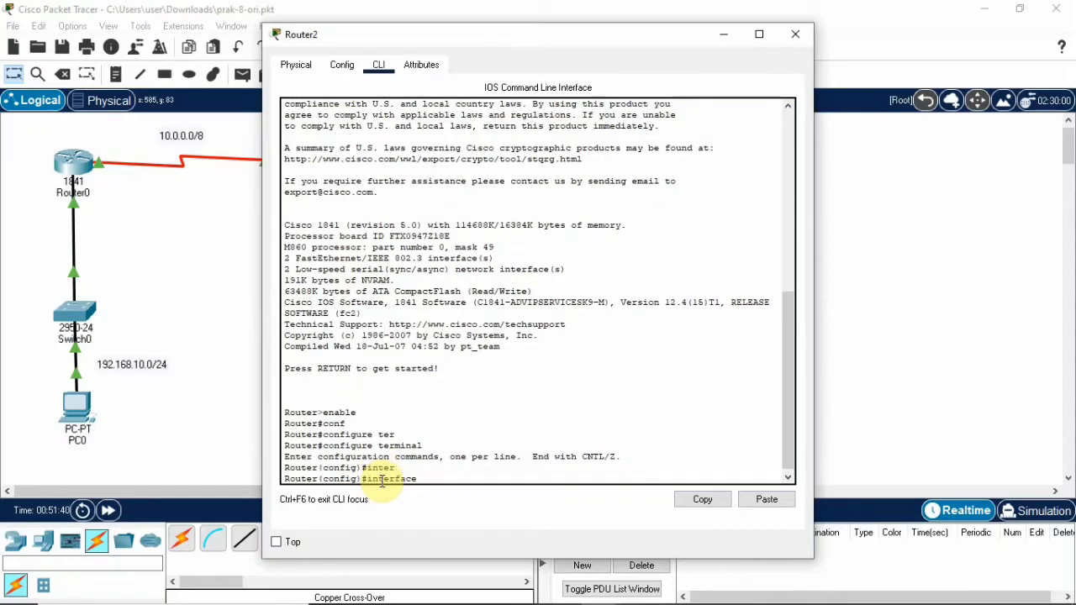
pyautogui.write('f')
pyautogui.write('ast')
pyautogui.press('Tab')
pyautogui.write('0')
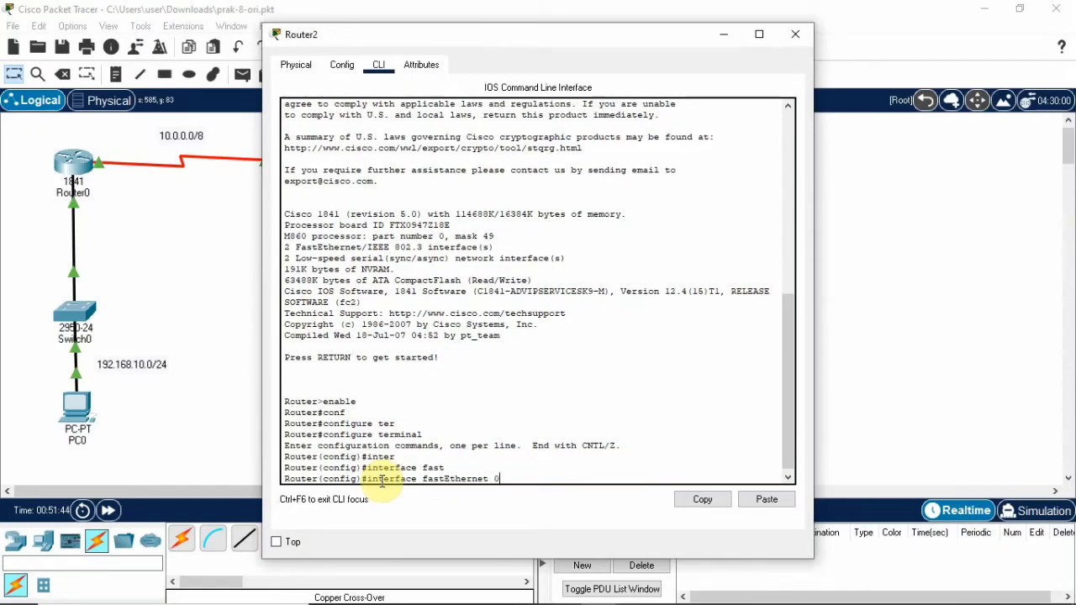
pyautogui.write('/0')
pyautogui.press('Return')
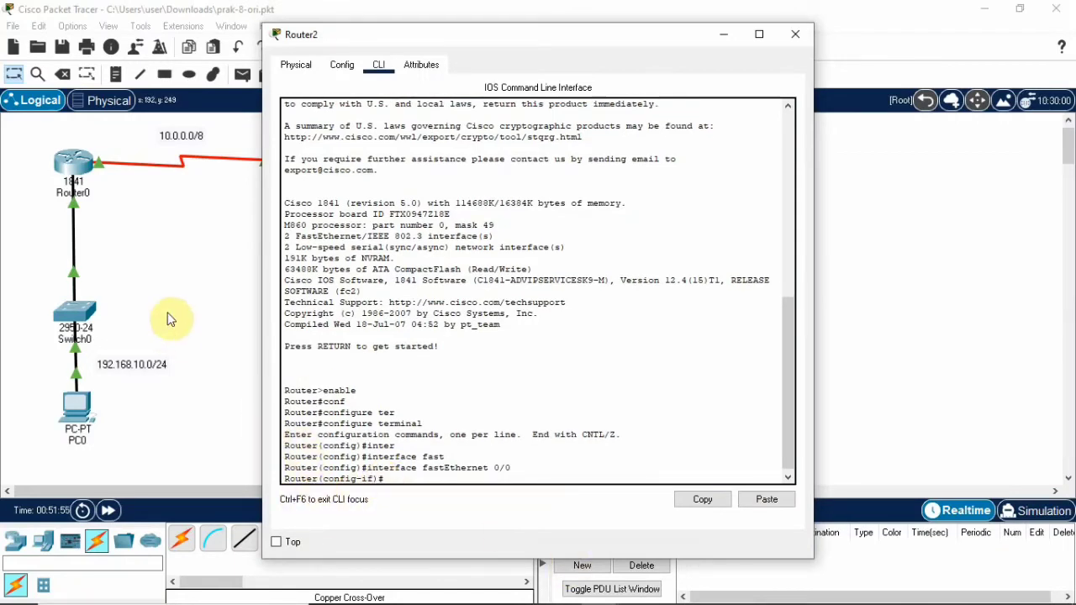
pyautogui.write('ip addre')
pyautogui.write('ss')
pyautogui.write(' 192.168')
pyautogui.write('.39')
pyautogui.write('.1')
pyautogui.write(' 255')
pyautogui.write('.')
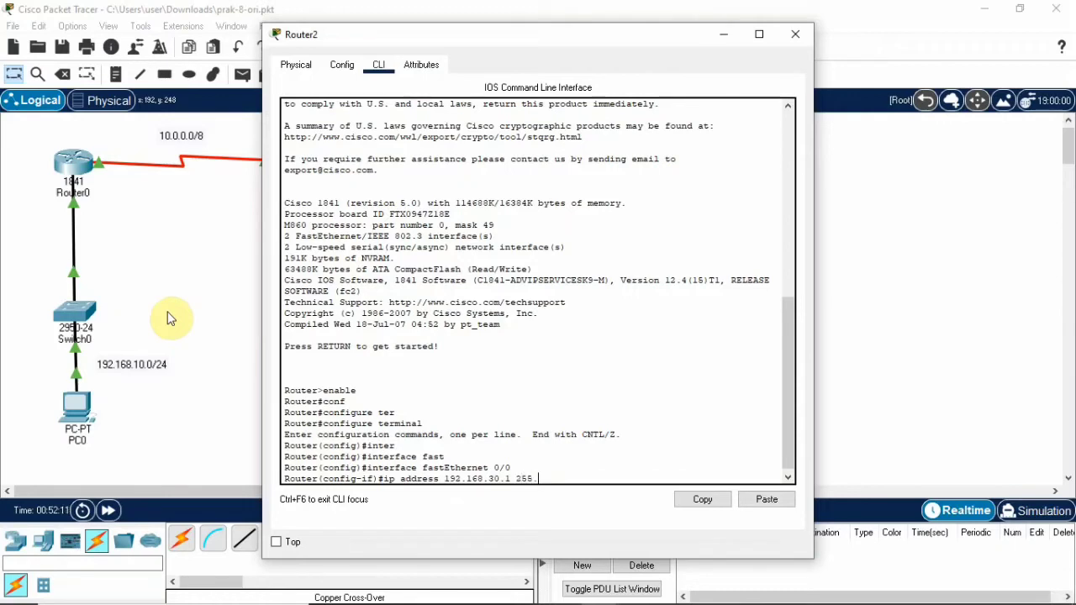
pyautogui.write('255.255.0')
pyautogui.press('Return')
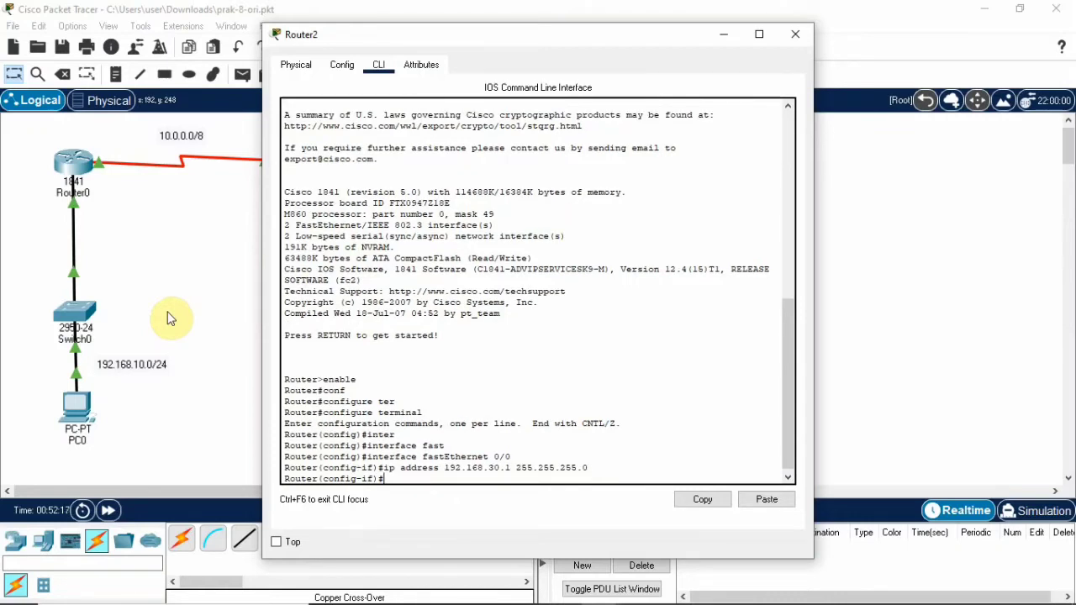
# Enable Router2's fastEthernet 0/0 interface with no shutdown and exit to global configuration mode
pyautogui.write('no shutdown')
pyautogui.press('Return')
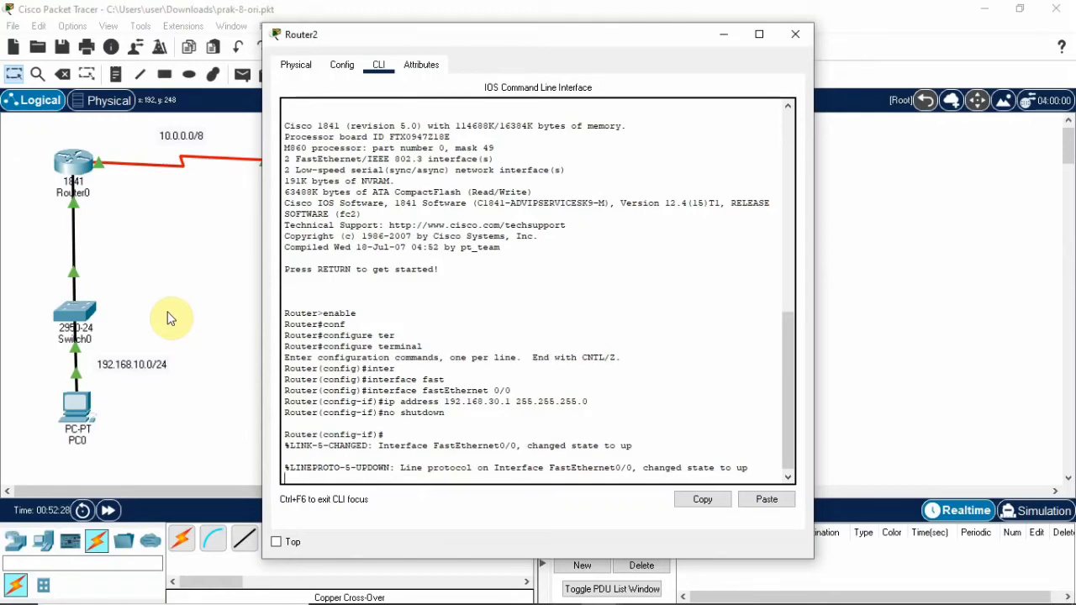
pyautogui.press('Return')
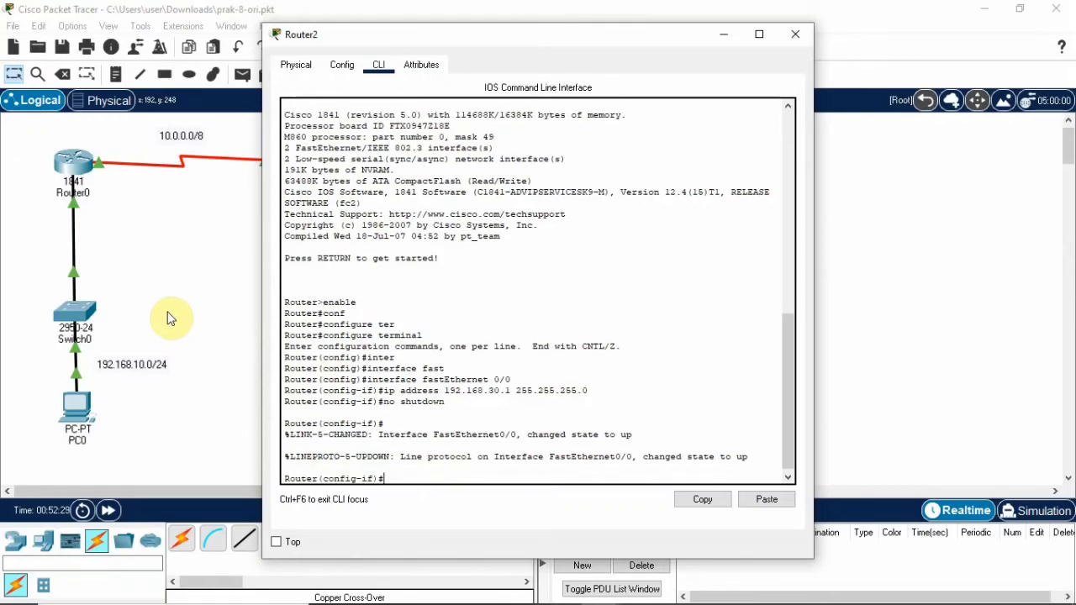
pyautogui.write('exit')
pyautogui.press('Return')
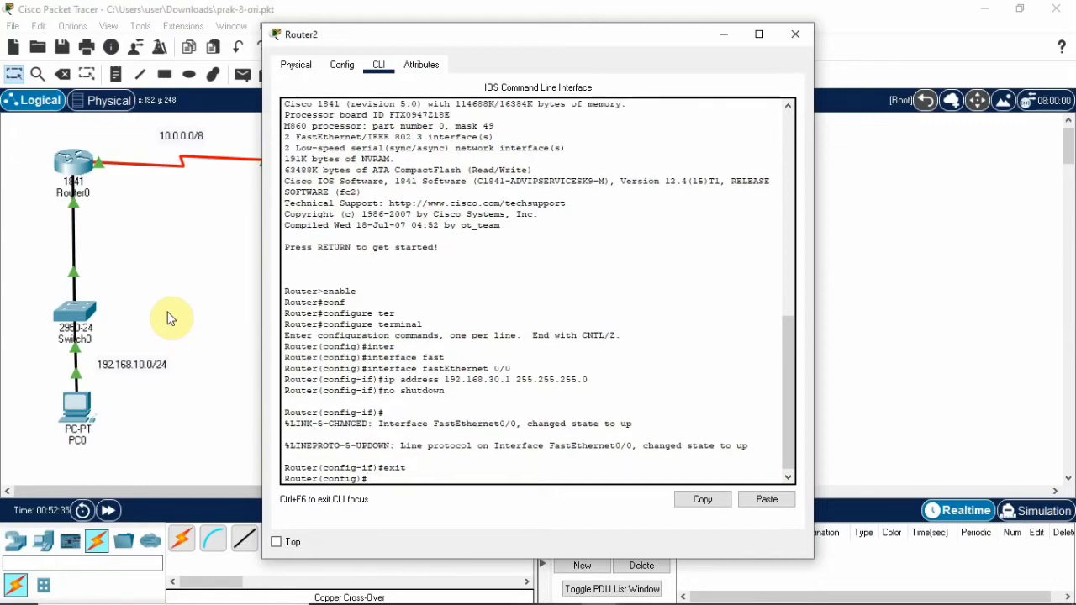
# Assign Router2's serial 0/0/1 interface the IP address 20.0.0.2 with subnet mask 255.0.0.0
pyautogui.write('inter')
pyautogui.press('Tab')
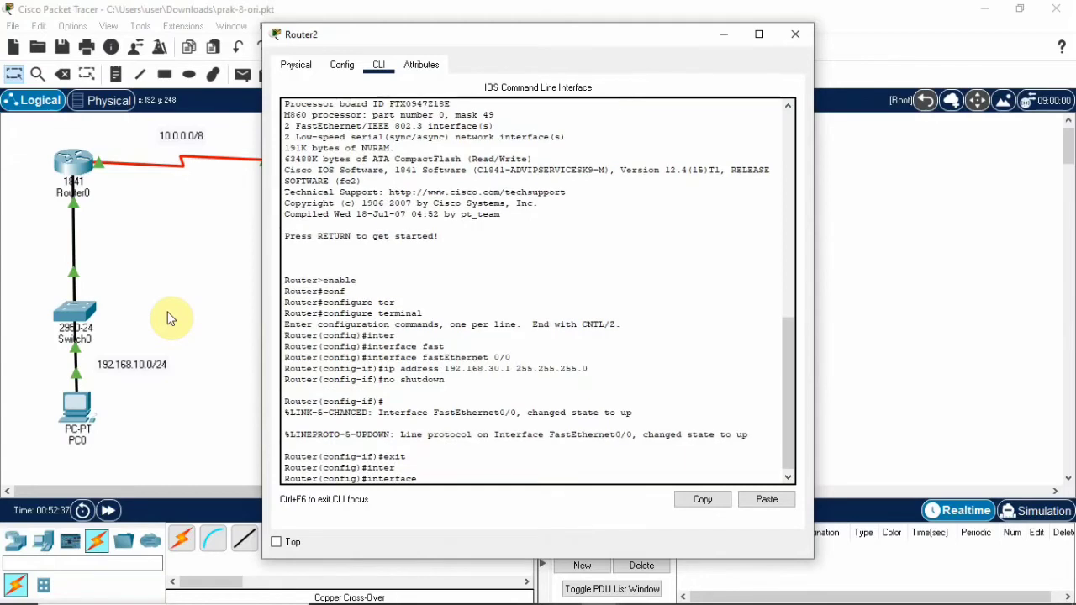
pyautogui.write('serial')
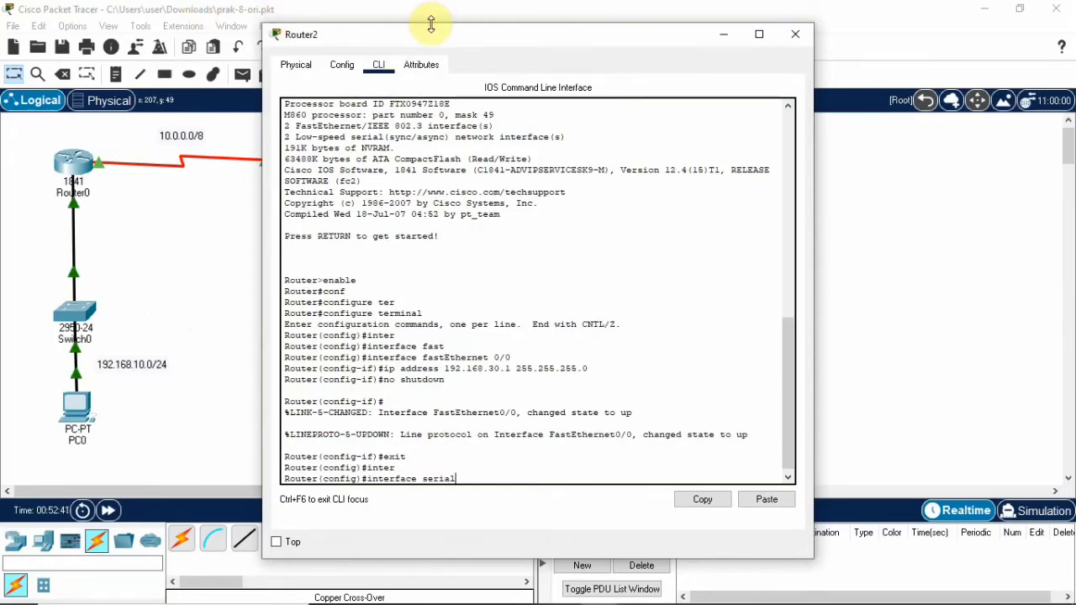
pyautogui.moveTo(453, 42); pyautogui.dragTo(729, 37)
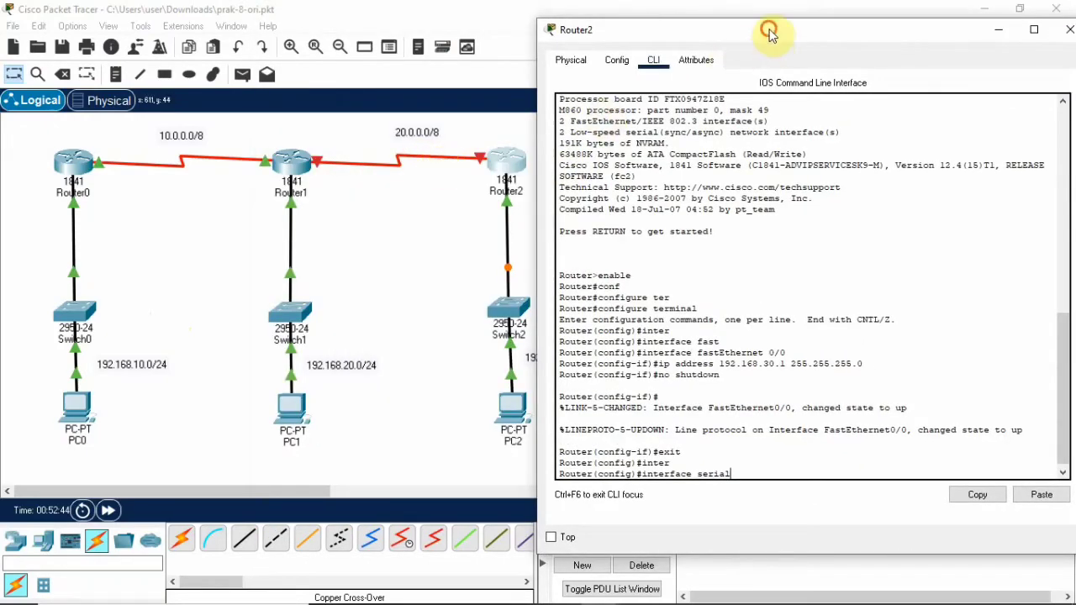
pyautogui.moveTo(764, 28); pyautogui.dragTo(512, 22)
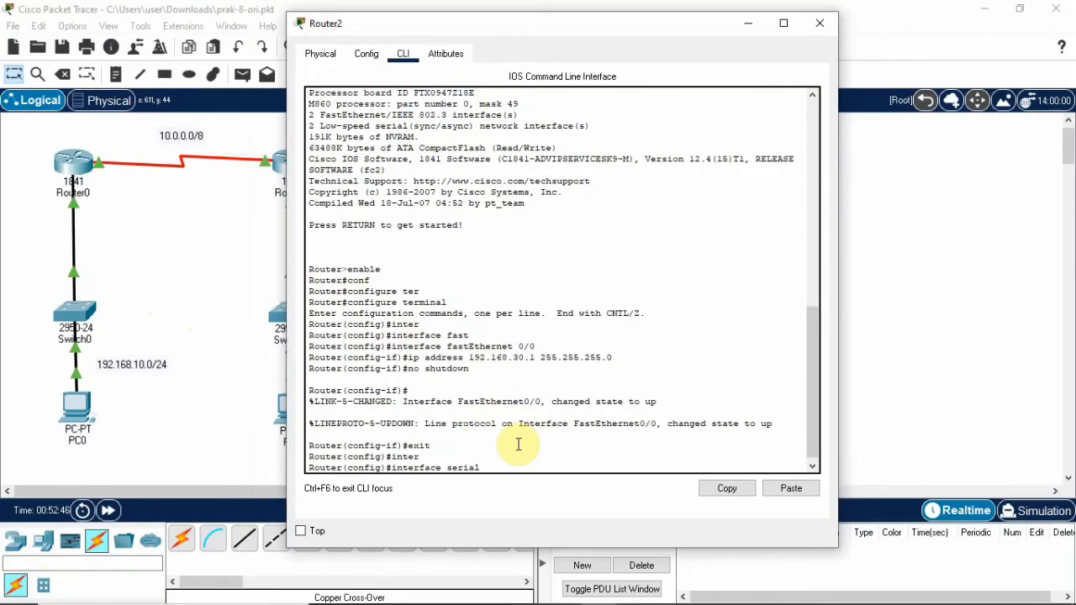
pyautogui.write('0/0/1')
pyautogui.press('Return')
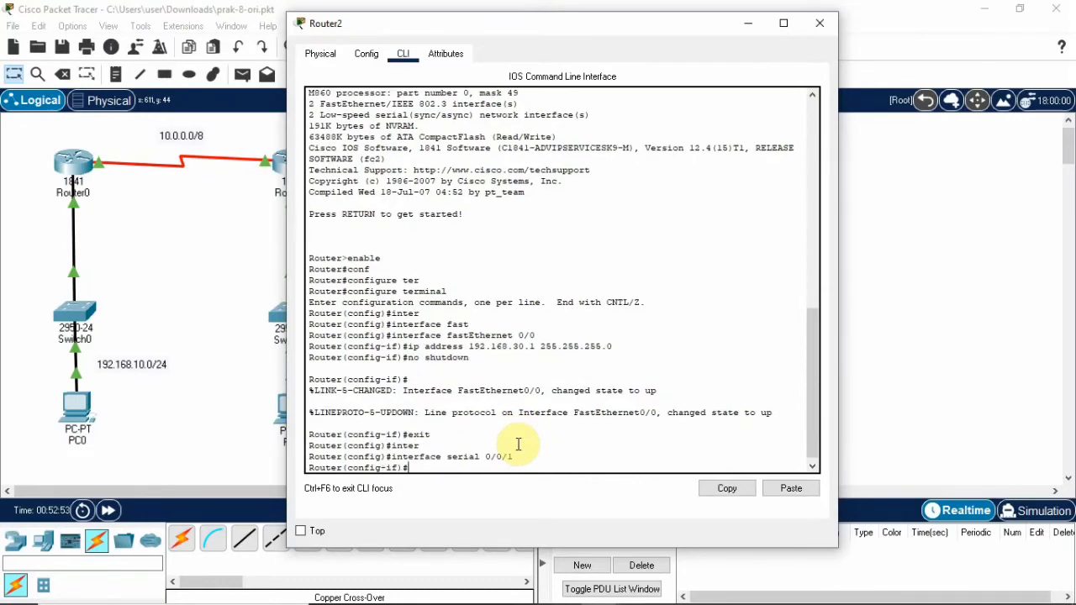
pyautogui.write('ip adrees')
pyautogui.press('BackSpace')
pyautogui.press('BackSpace')
pyautogui.press('BackSpace')
pyautogui.write('dress 20.0.0.2 255')
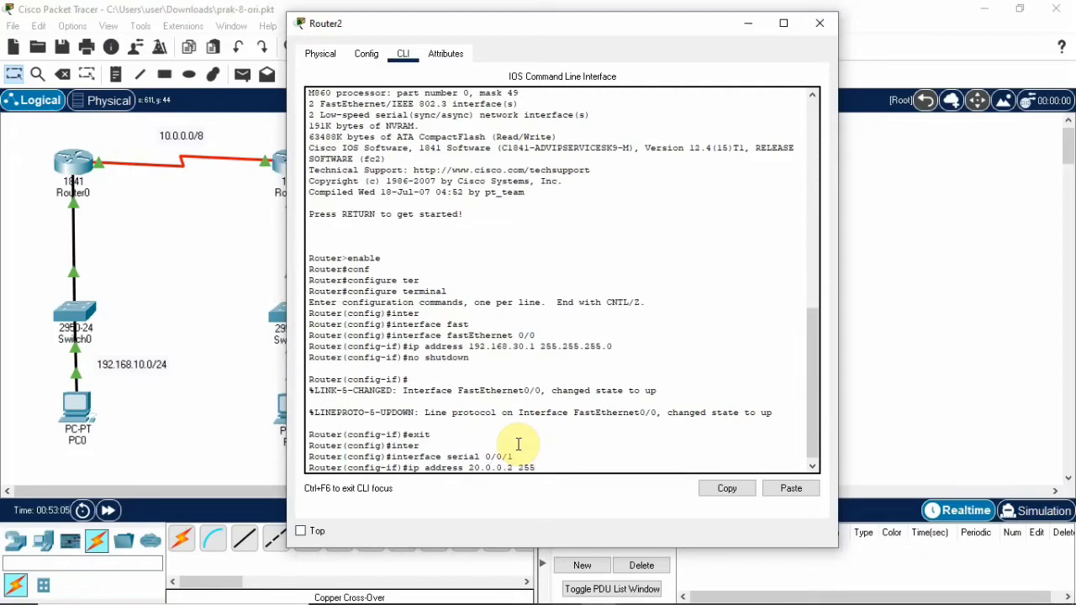
pyautogui.write('.0.0.0')
pyautogui.press('Return')
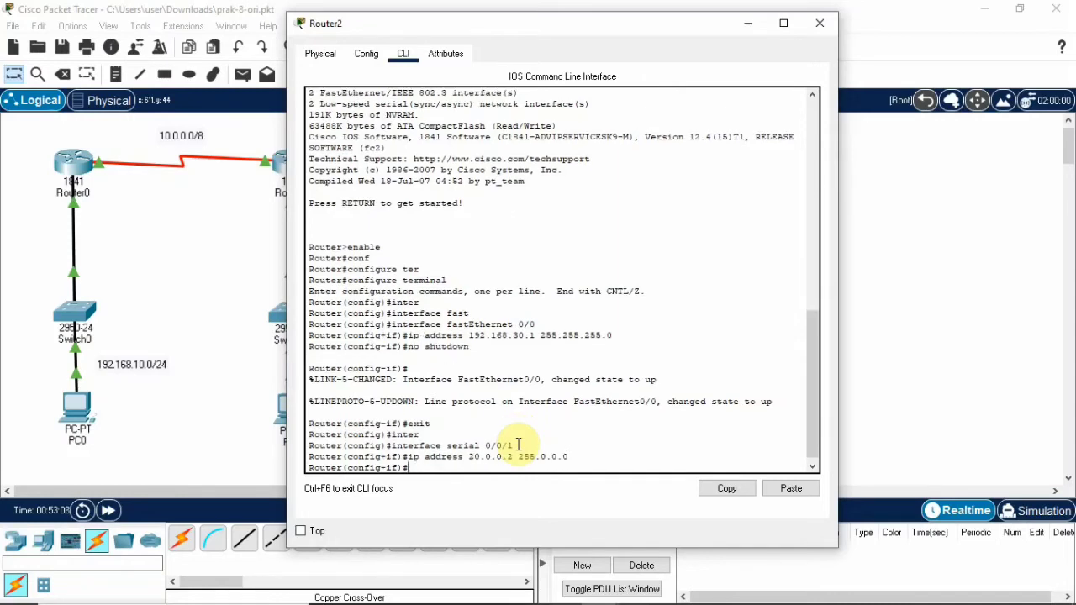
# Enable Router2's serial 0/0/1 interface with no shutdown and close the router's window
pyautogui.write('no shutdown')
pyautogui.press('Return')
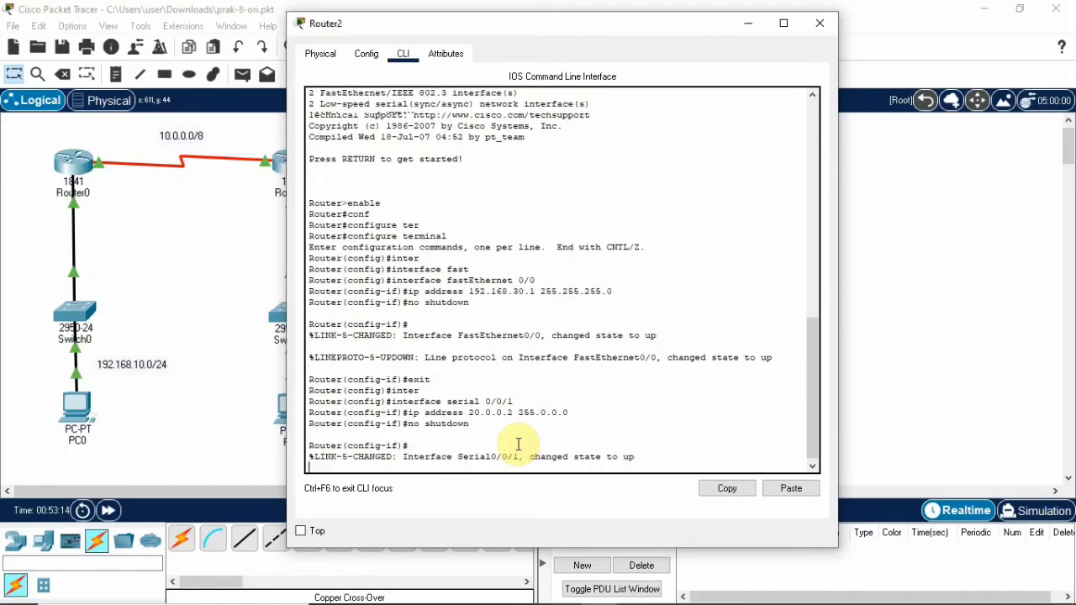
pyautogui.click(820, 23)
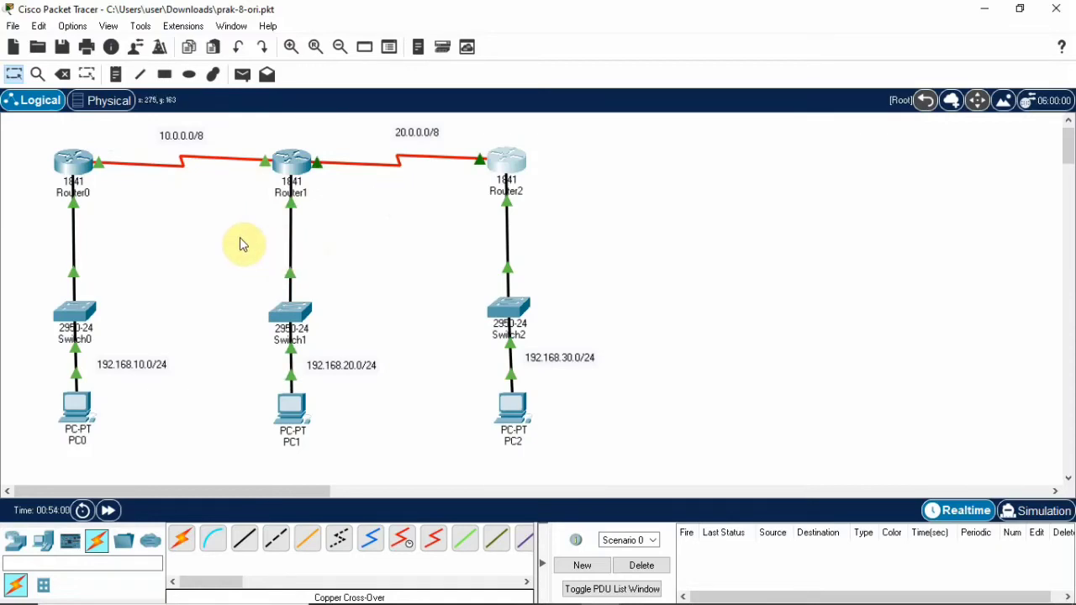
# On Router0, exit interface configuration and start the EIGRP routing process with autonomous system number 1
pyautogui.click(73, 163)
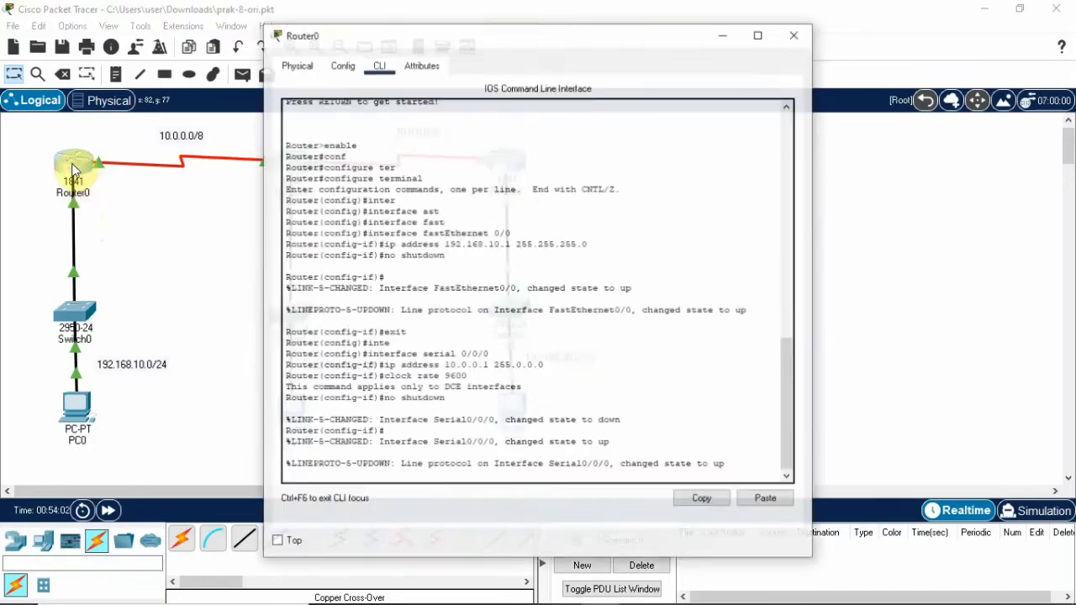
pyautogui.press('Return')
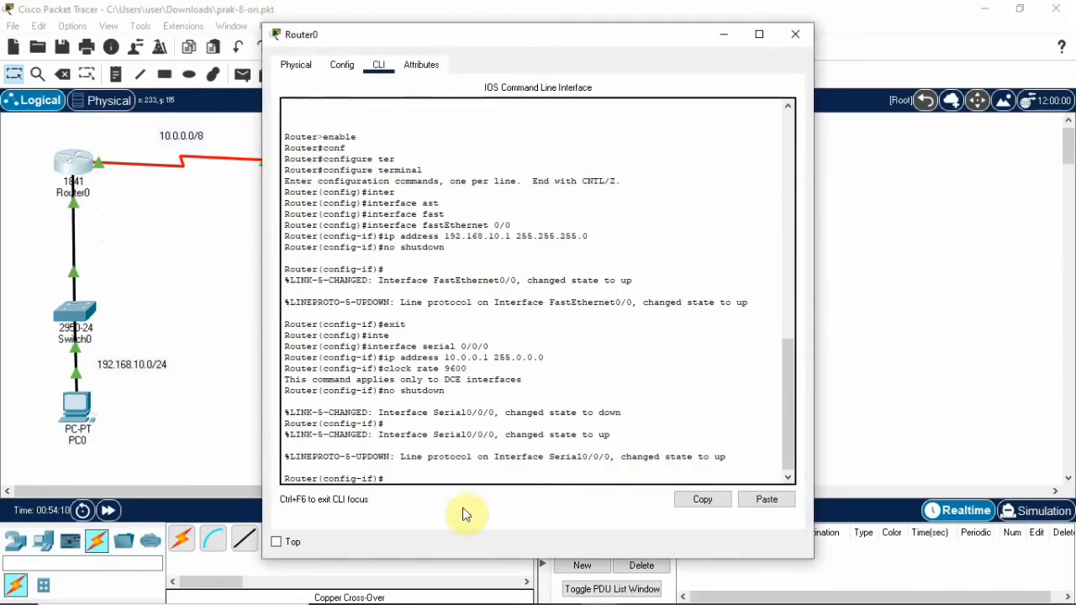
pyautogui.write('exu')
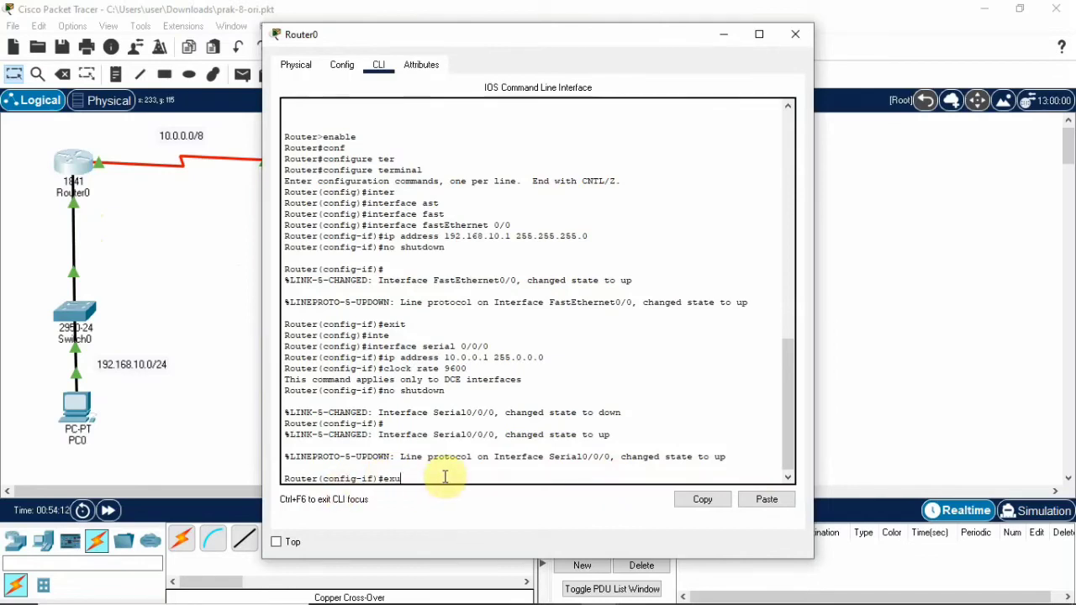
pyautogui.press('BackSpace')
pyautogui.write('it')
pyautogui.press('Return')
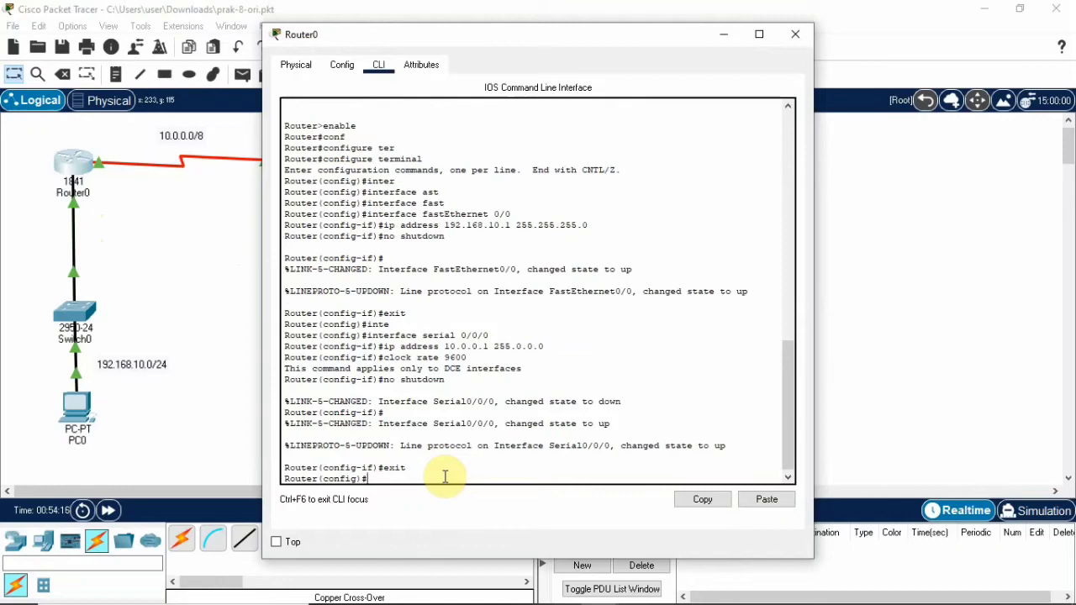
pyautogui.write('router eigrp 1')
pyautogui.press('Return')
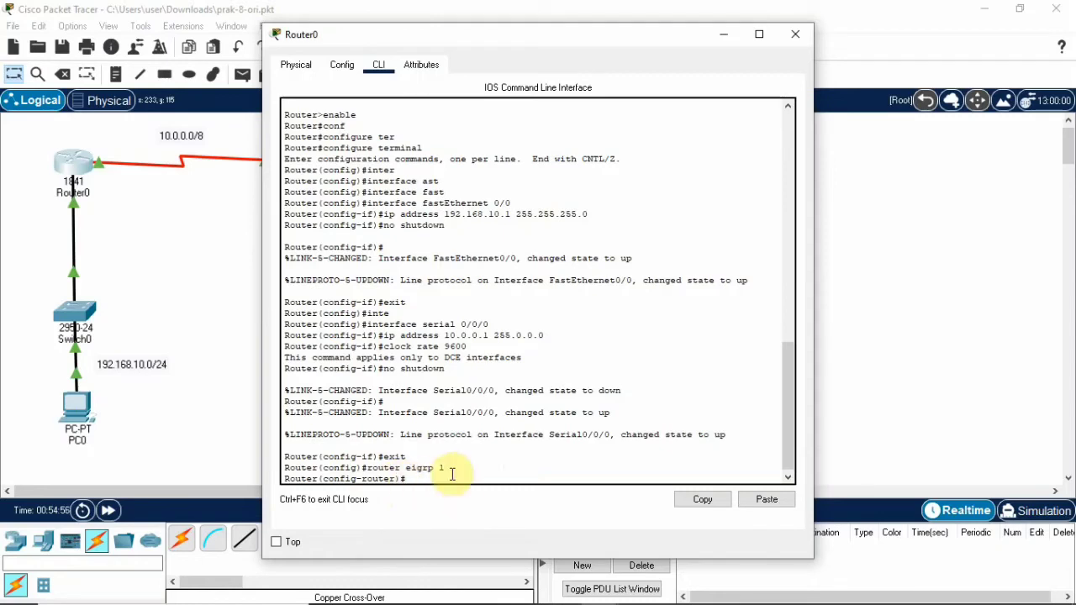
# Add networks 192.168.10.0 with wildcard 0.0.0.255 and 10.0.0.0 with wildcard 0.255.255.255 to Router0's EIGRP process, and close the router's window
pyautogui.write('net')
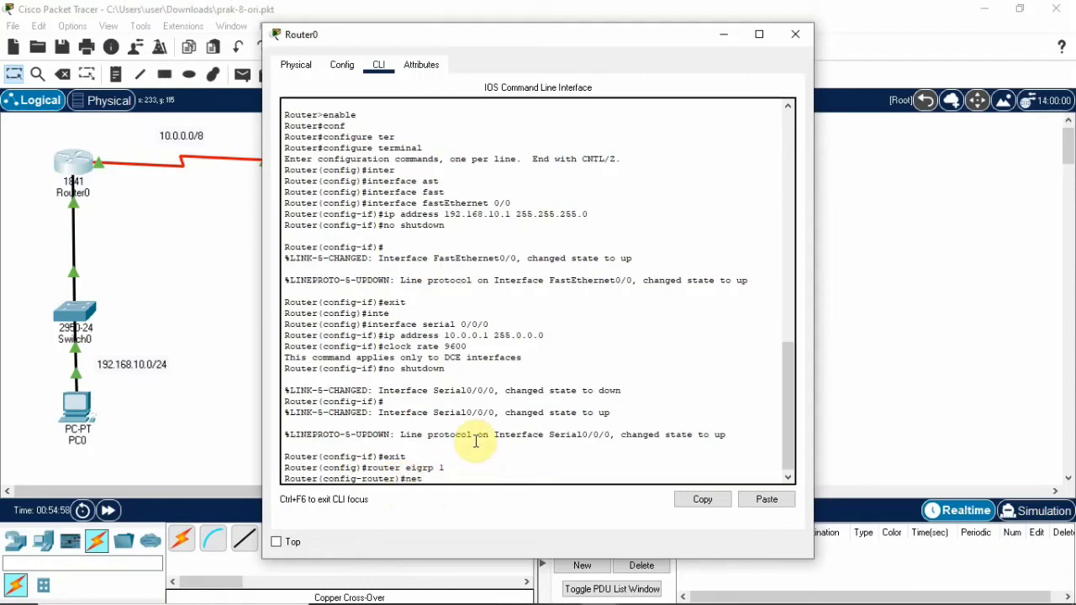
pyautogui.write('work 192.168.10.0 0.0.0.')
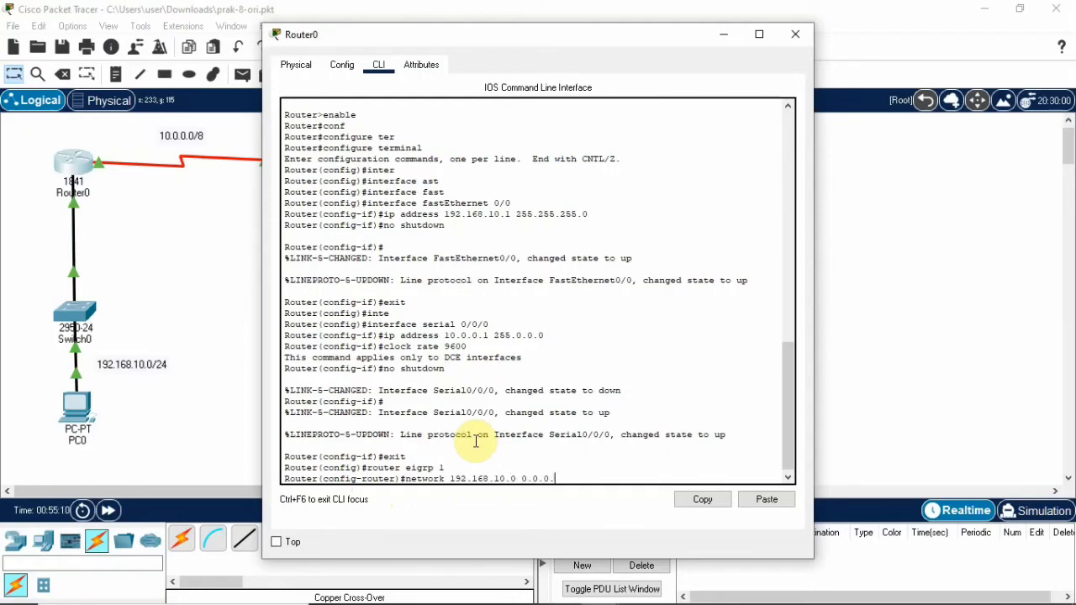
pyautogui.write('255')
pyautogui.press('Return')
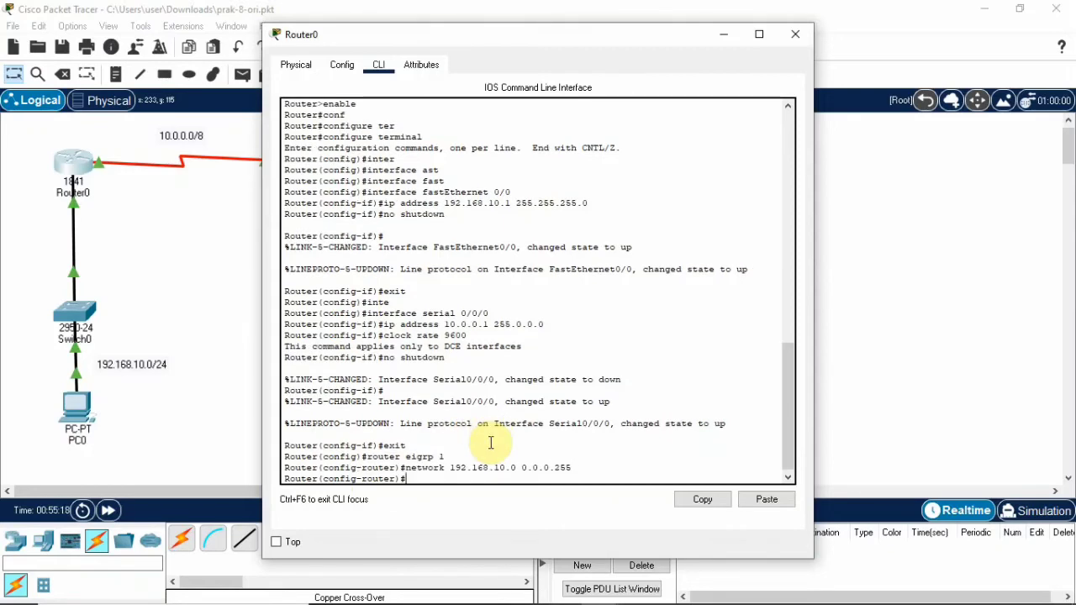
pyautogui.write('network 10.0.0.0 0.2')
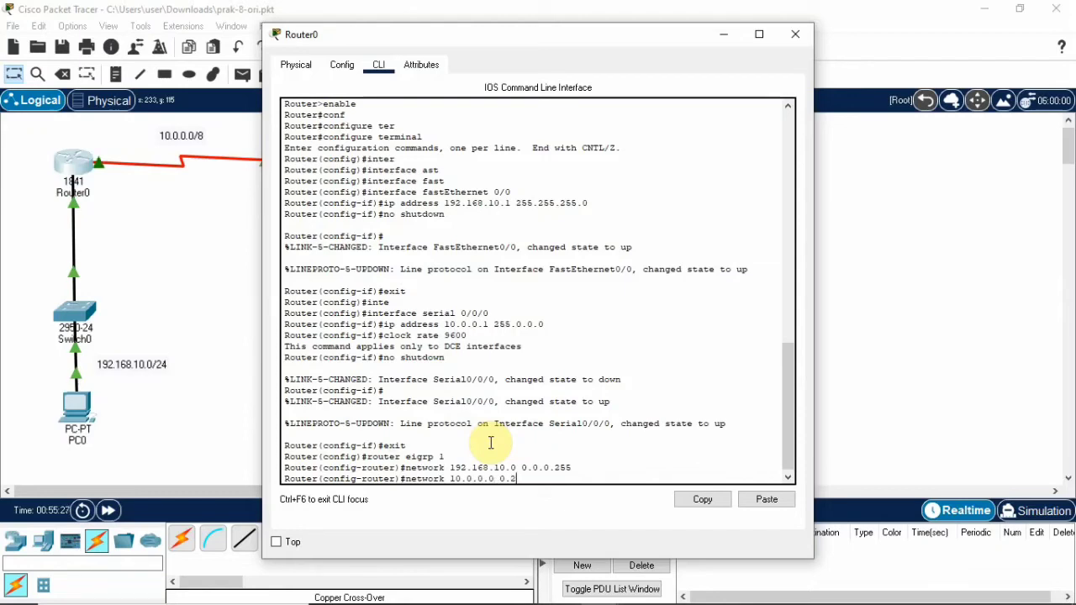
pyautogui.write('55.255.25')
pyautogui.press('Return')
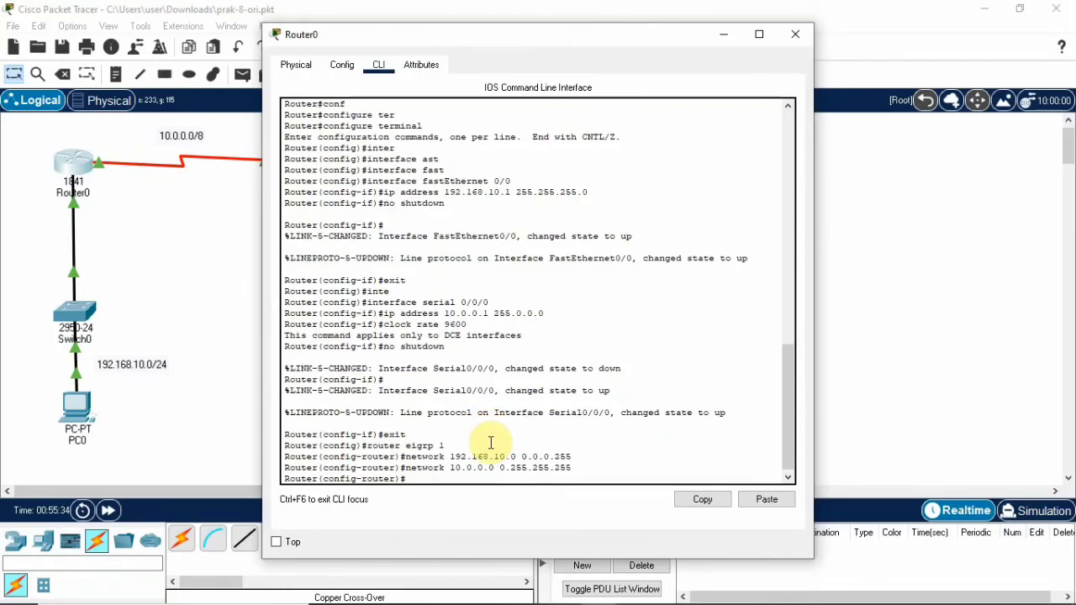
pyautogui.click(798, 34)
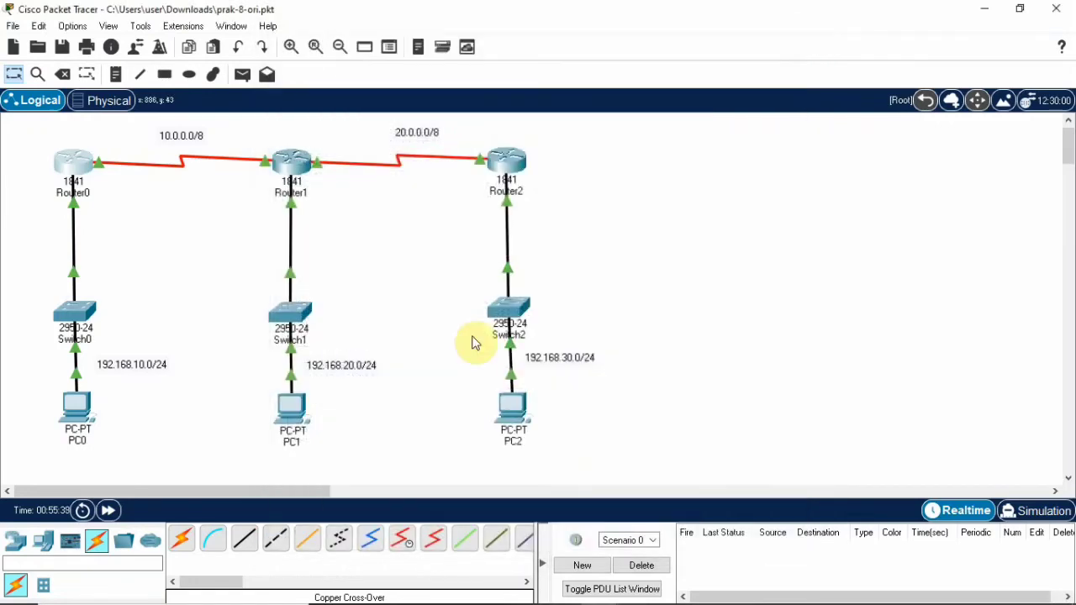
# On Router1, exit interface configuration and start the EIGRP routing process with autonomous system number 1
pyautogui.click(292, 166)
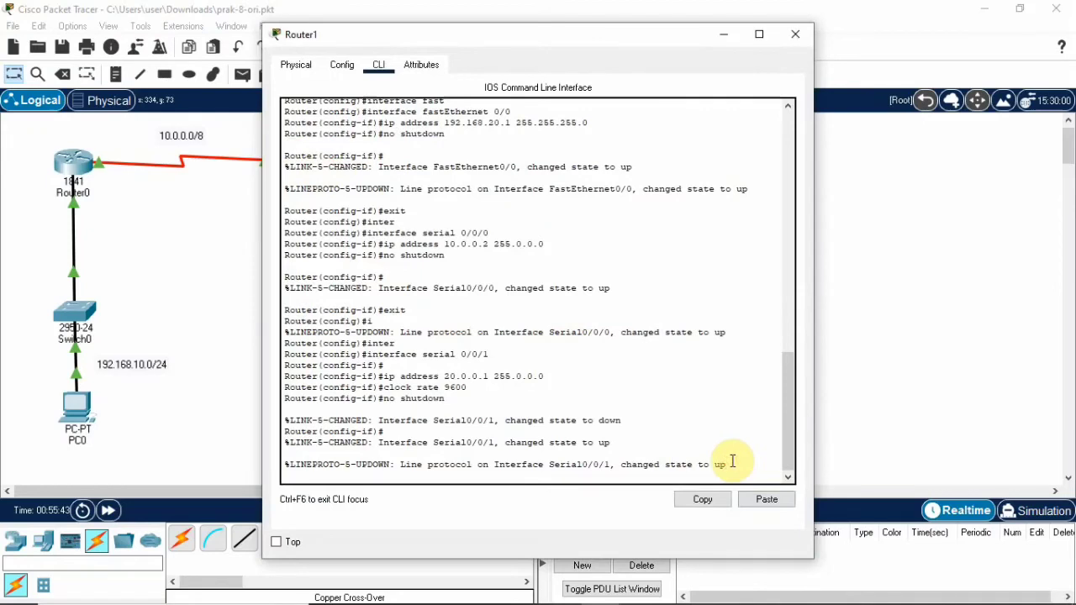
pyautogui.press('Return')
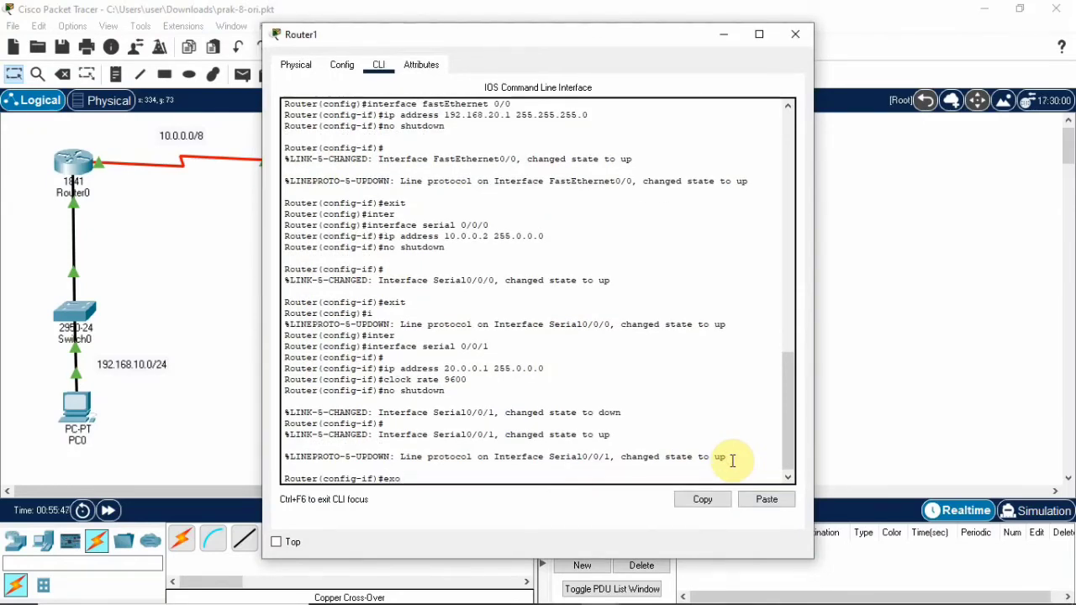
pyautogui.write('exit')
pyautogui.press('Return')
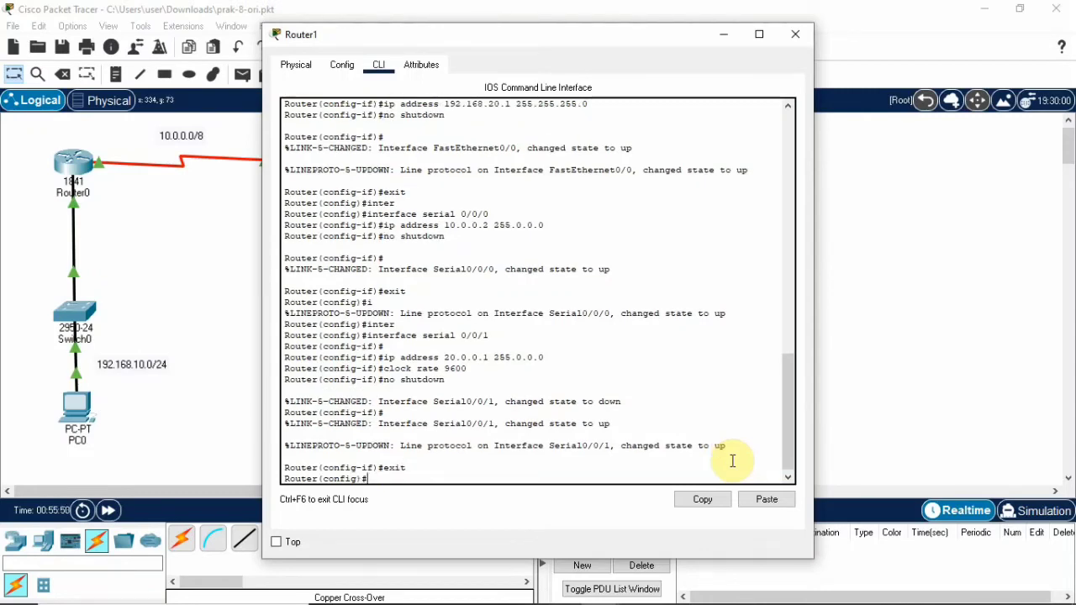
pyautogui.write('router eigrp 1')
pyautogui.press('Return')
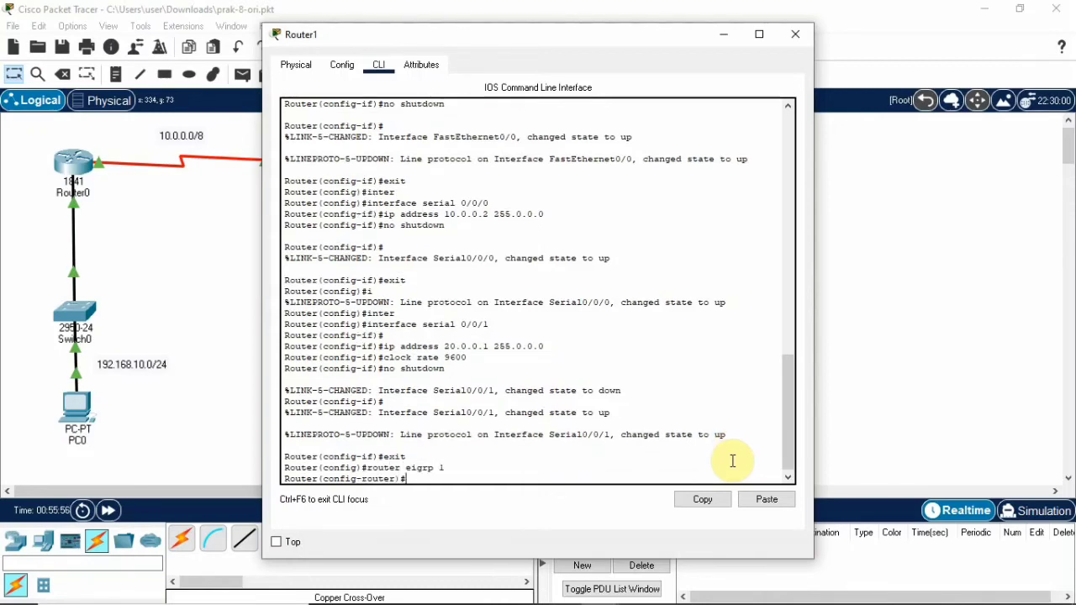
# Add networks 192.168.20.0 with wildcard 0.0.0.255 and 10.0.0.0 with wildcard 0.255.255.255 to Router1's EIGRP process
pyautogui.write('network 192.168')
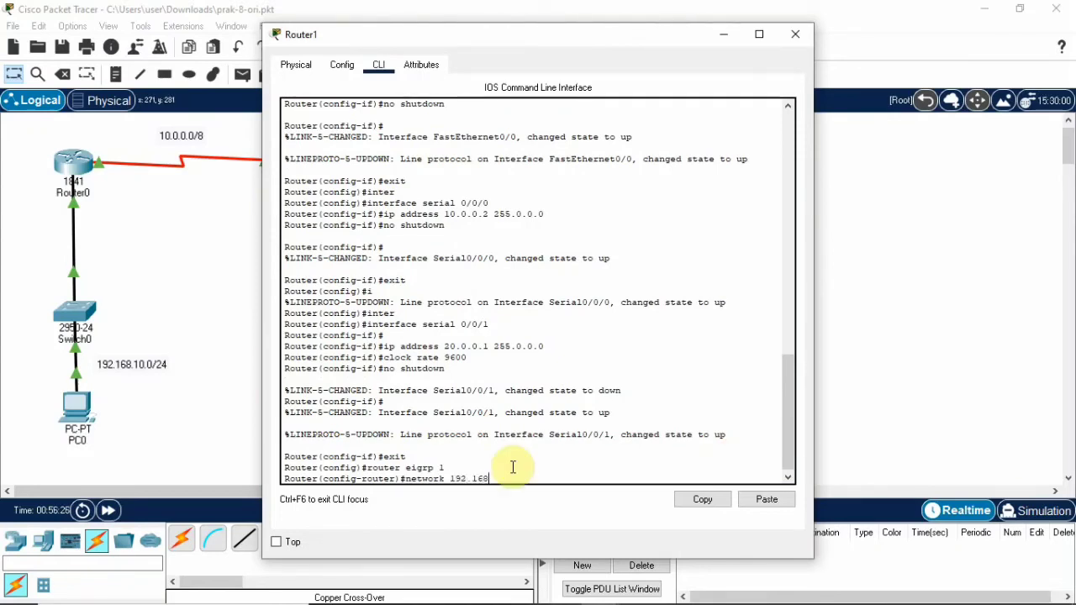
pyautogui.write('.20.0 0.0.0.255')
pyautogui.press('Return')
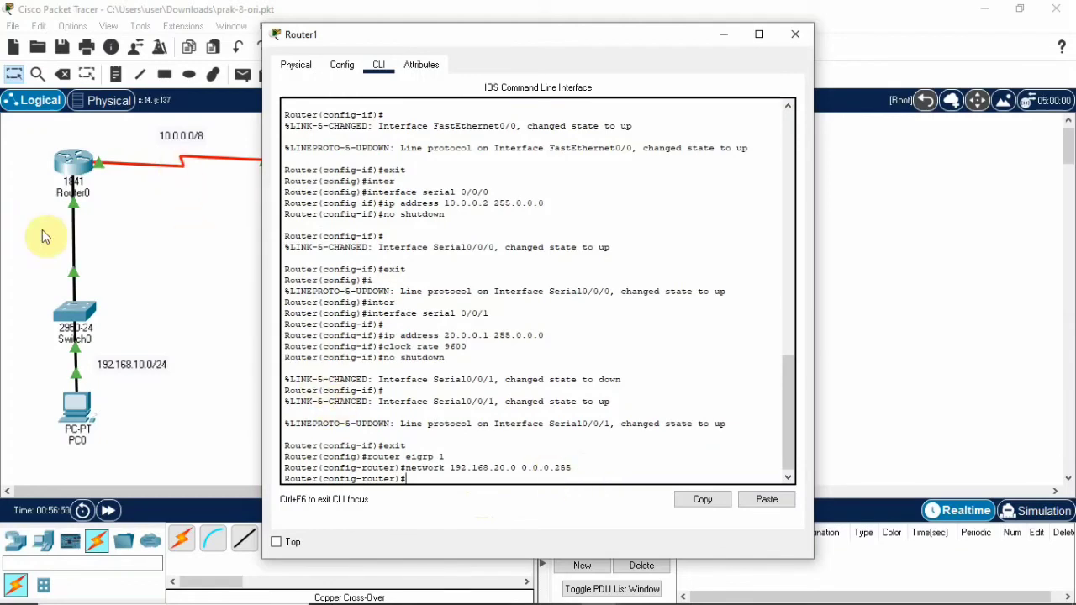
pyautogui.write('netwo')
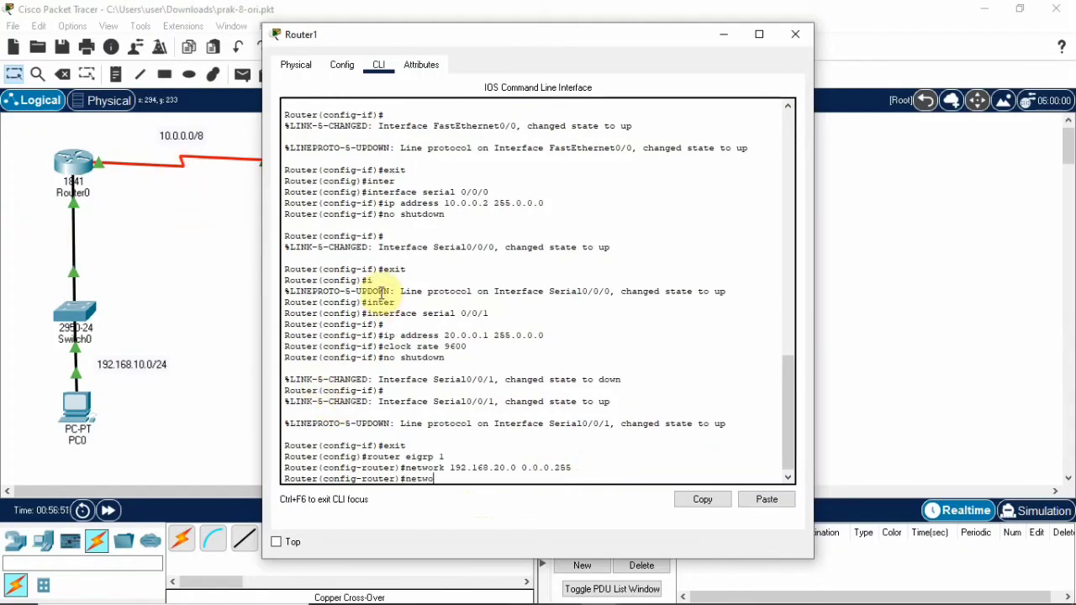
pyautogui.write('rk 10.0.0.0 0.255.255.255')
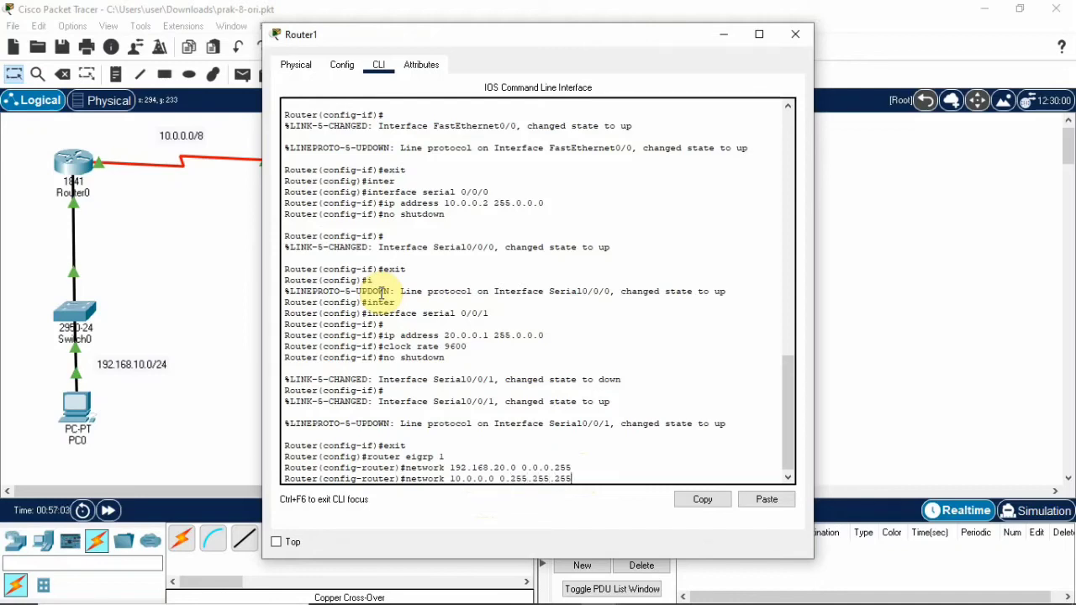
pyautogui.press('Return')
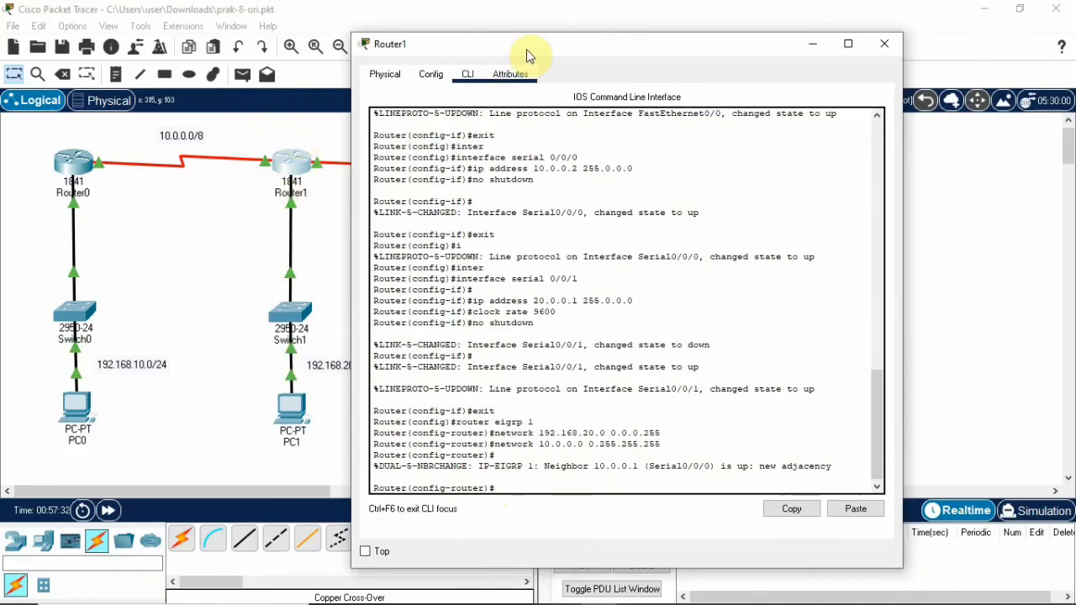
# Add network 20.0.0.0 with wildcard 0.255.255.255 to Router1's EIGRP process and close the router's window
pyautogui.moveTo(530, 44); pyautogui.dragTo(711, 32)
pyautogui.moveTo(798, 36); pyautogui.dragTo(499, 60)
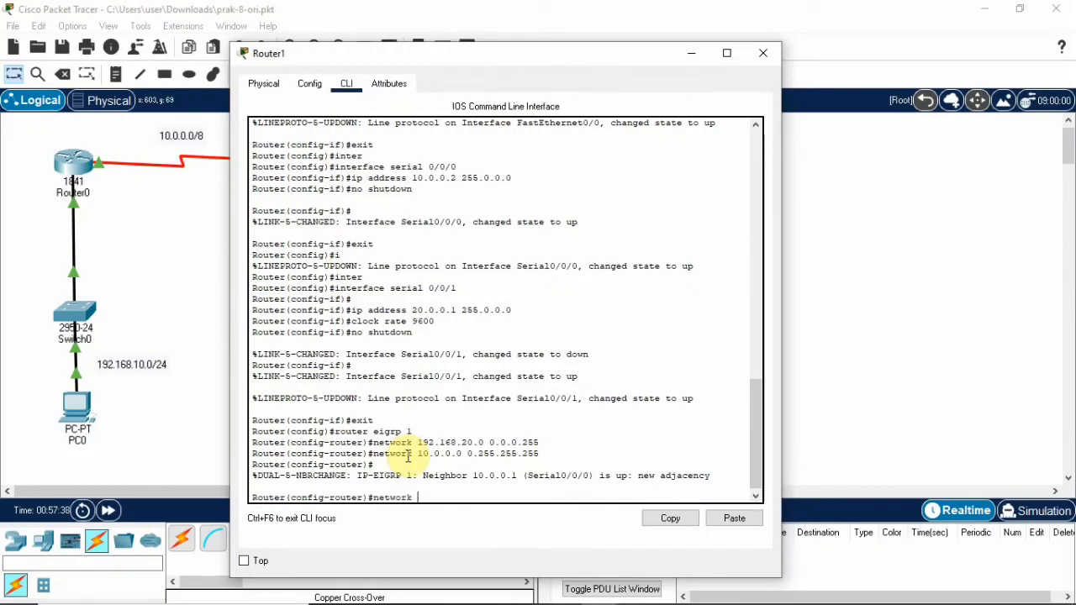
pyautogui.write('20.0.0.0 0.255.255.255')
pyautogui.press('Return')
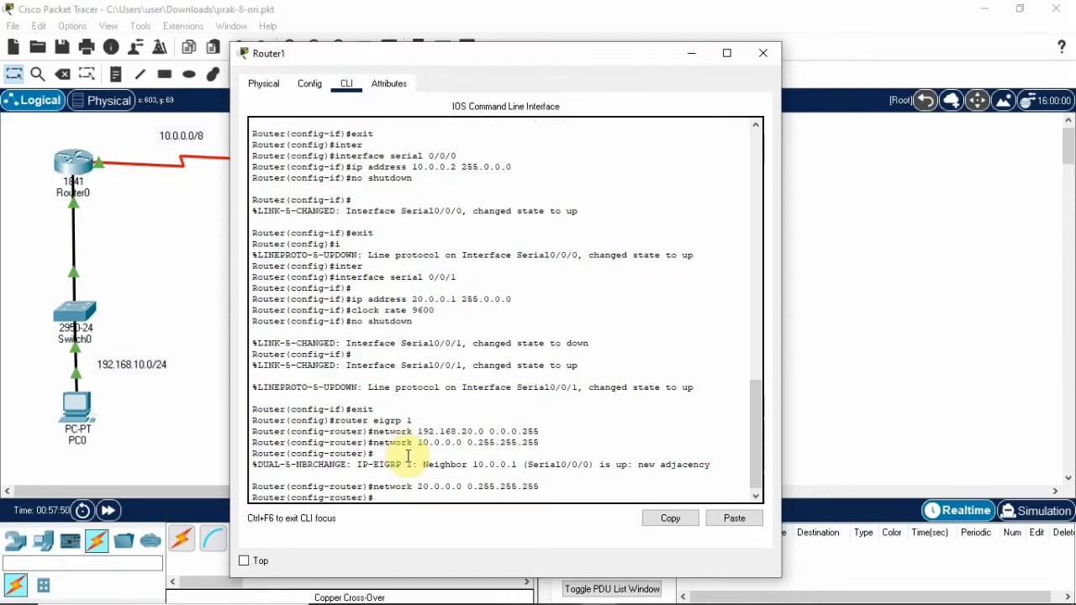
pyautogui.click(761, 52)
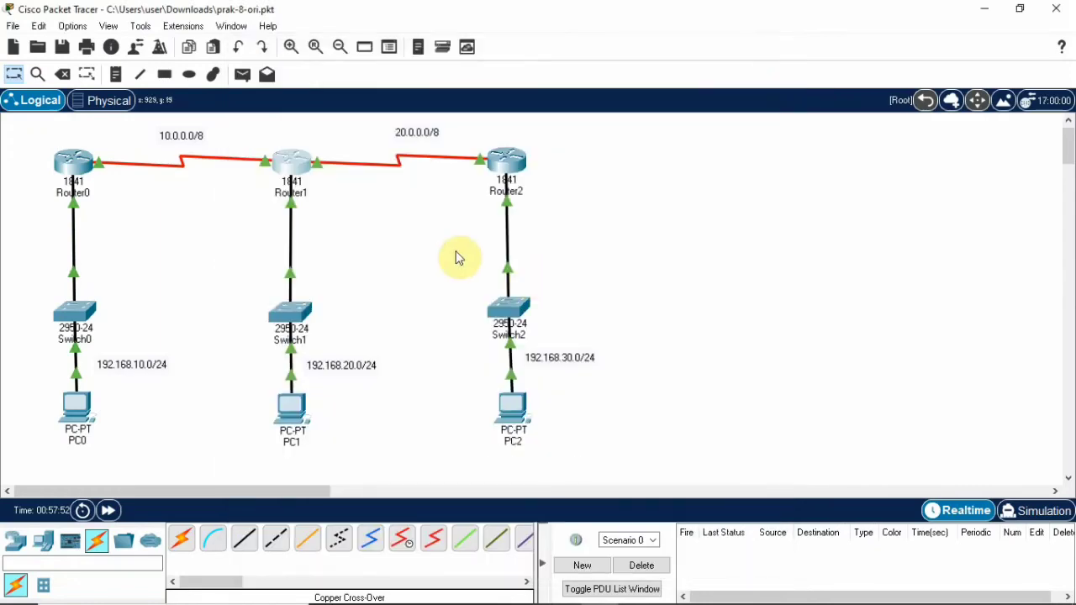
# On Router2, exit interface configuration and start the EIGRP routing process with autonomous system number 1
pyautogui.click(508, 171)
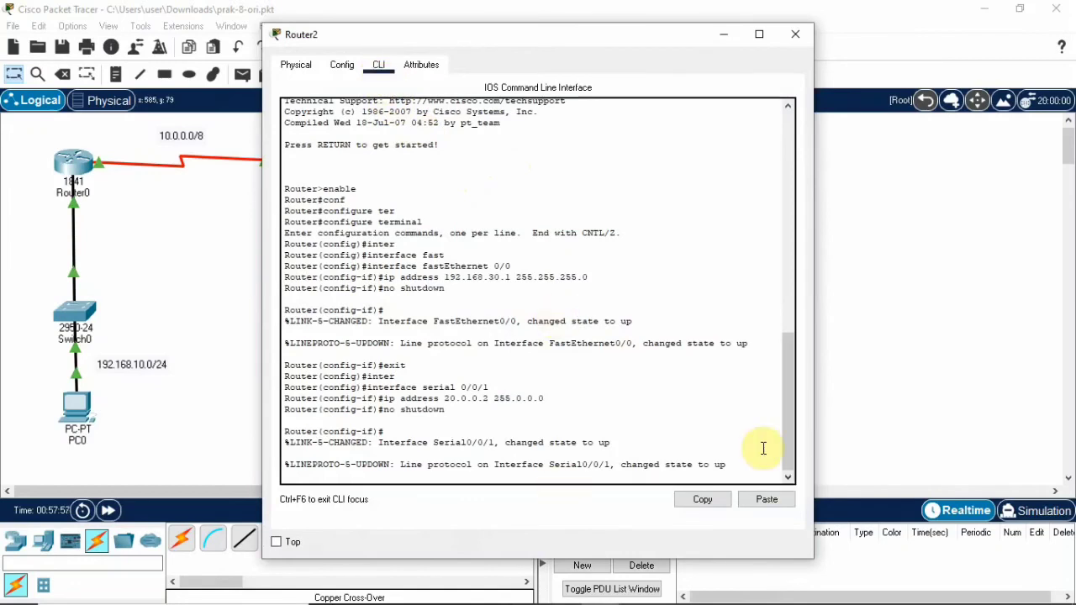
pyautogui.click(738, 467)
pyautogui.press('Return')
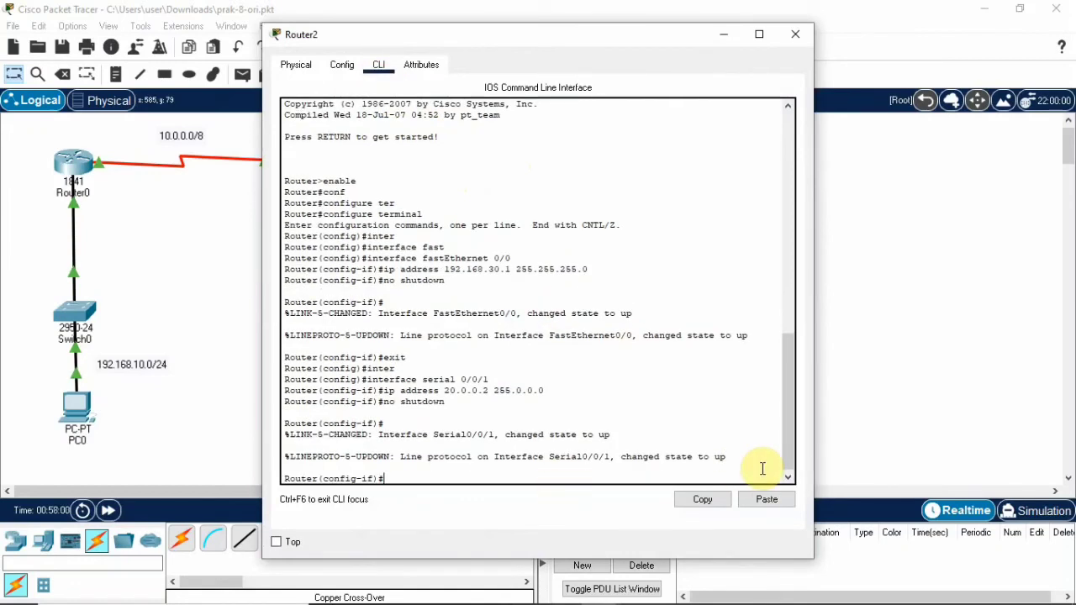
pyautogui.write('exit')
pyautogui.press('Return')
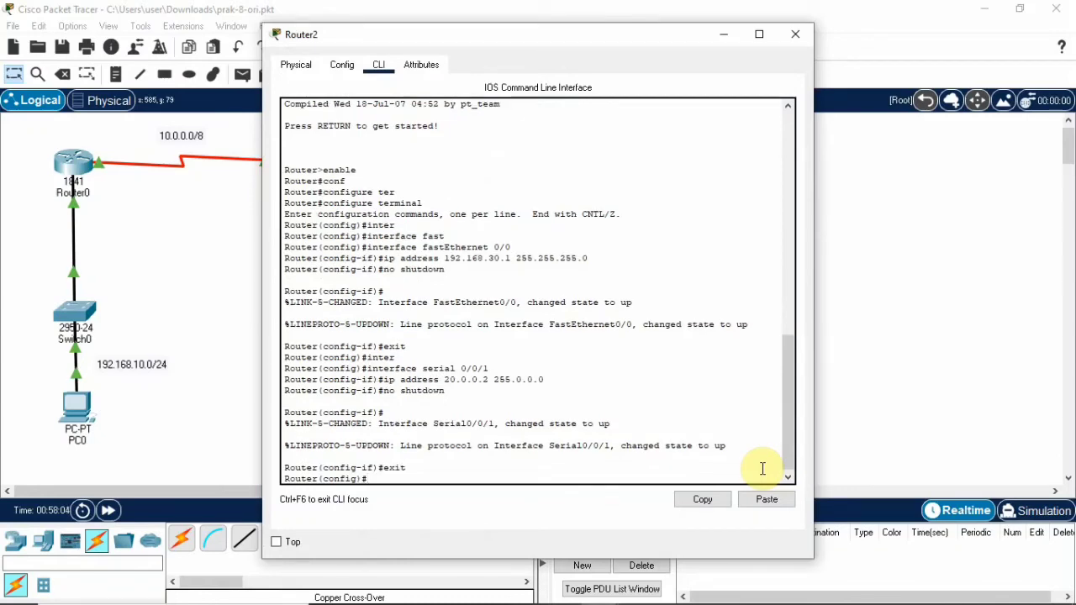
pyautogui.write('router eigrp 1')
pyautogui.press('Return')
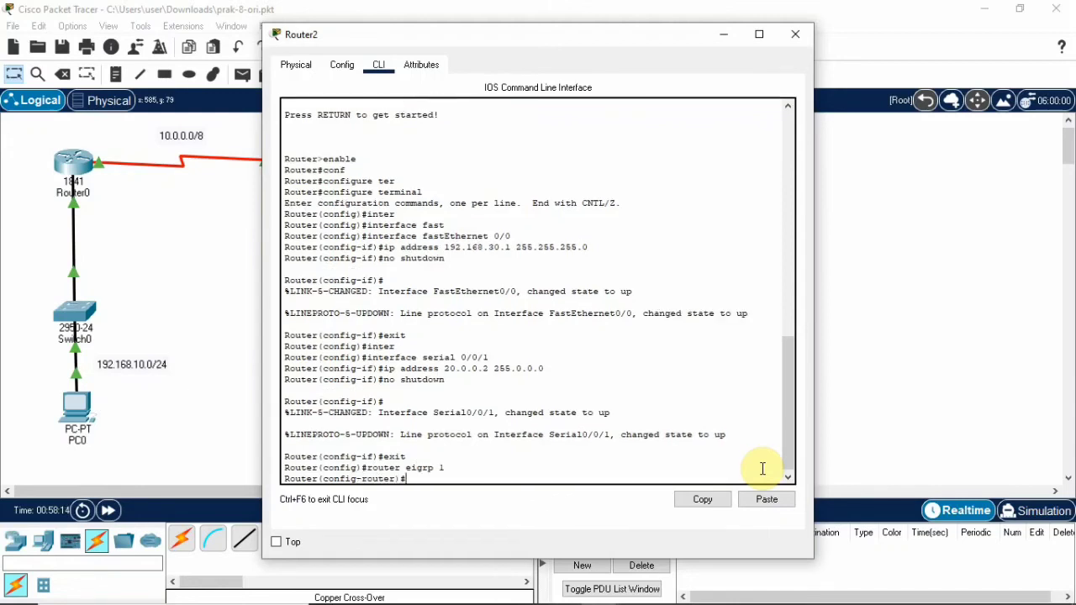
# Add networks 192.168.30.0 with wildcard 0.0.0.255 and 20.0.0.0 with wildcard 0.255.255.255 to Router2's EIGRP process, and close the router's window
pyautogui.write('network 192.168.30.0 ')
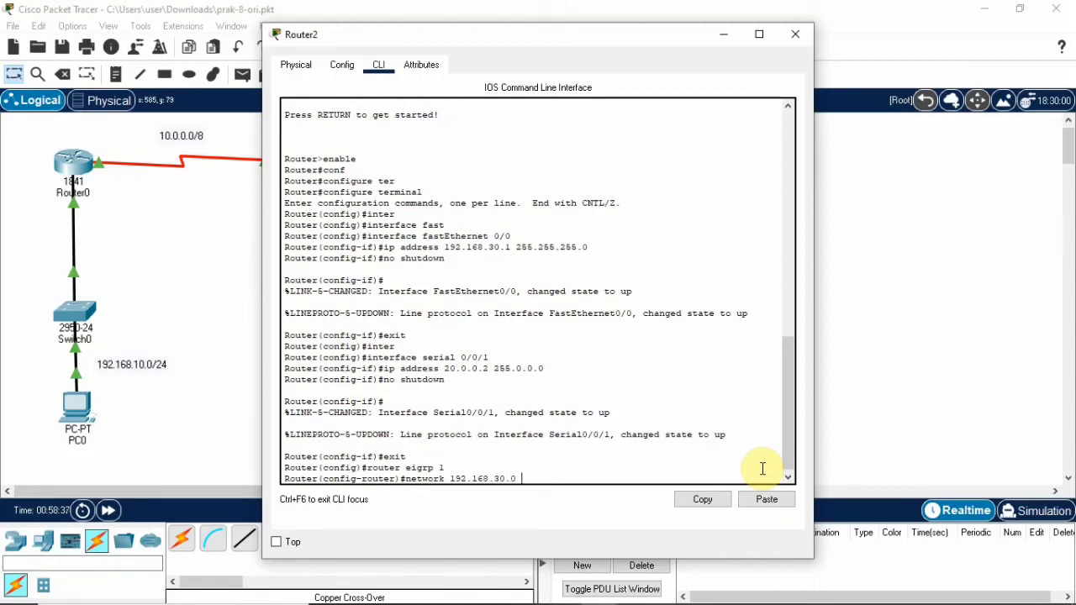
pyautogui.write('0.0.0.255')
pyautogui.press('Return')
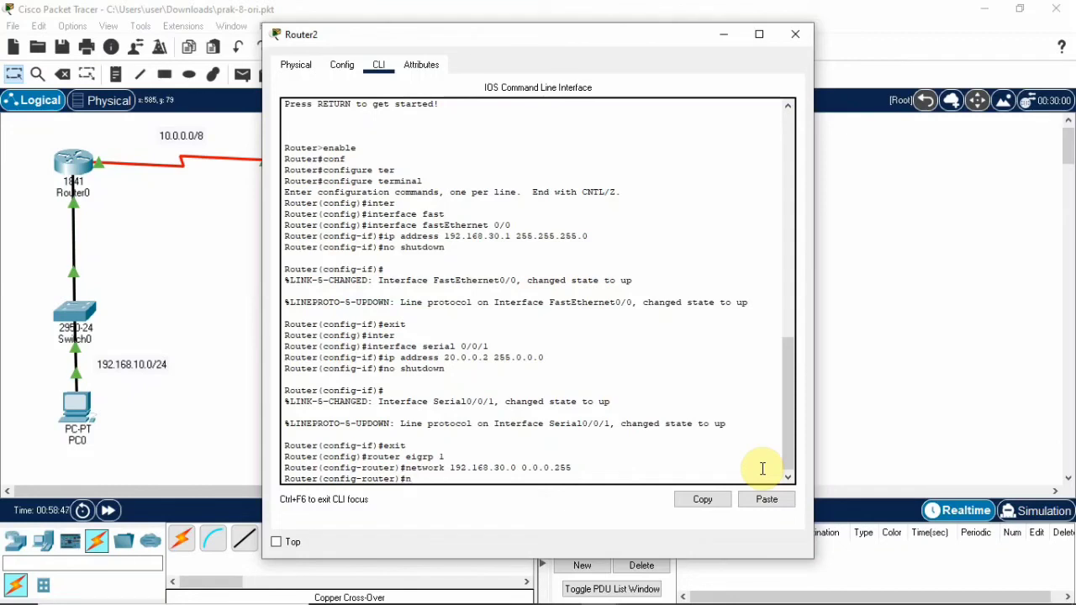
pyautogui.write('network 20.0.0.0 0.255.255.255')
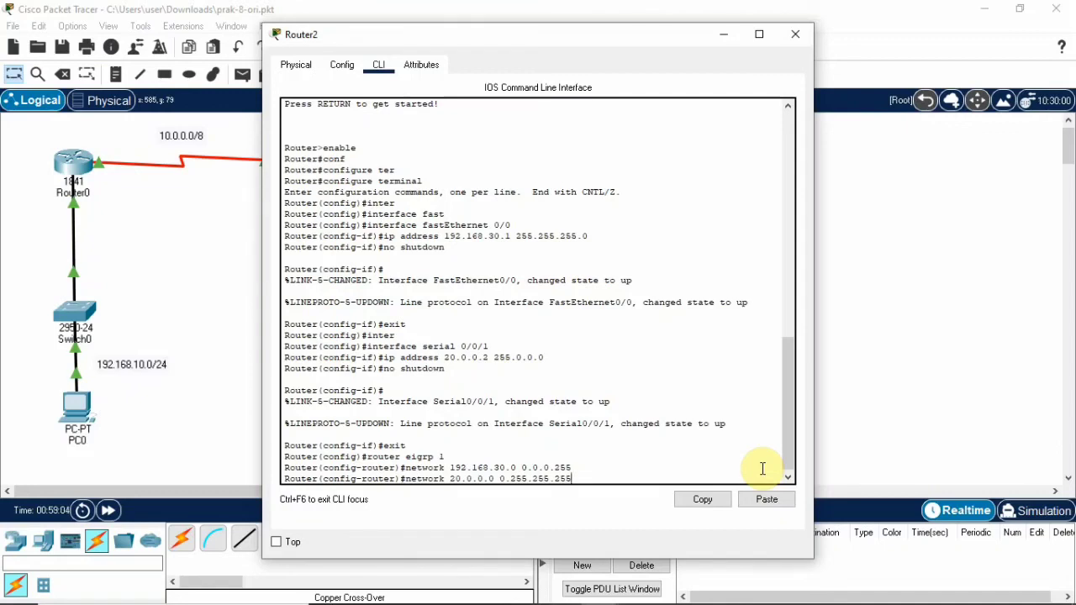
pyautogui.press('Return')
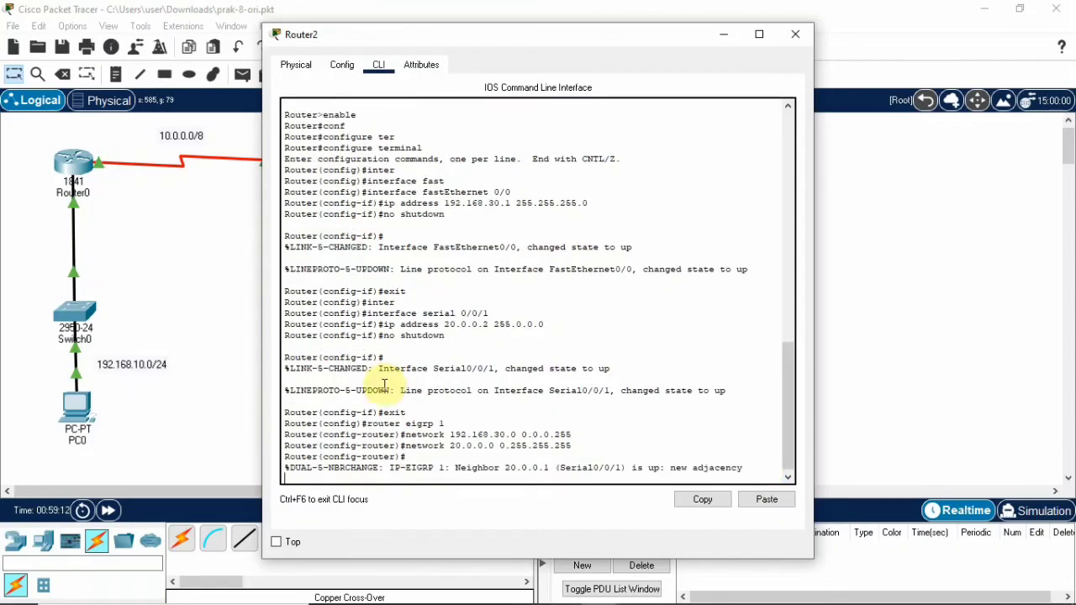
pyautogui.click(794, 38)
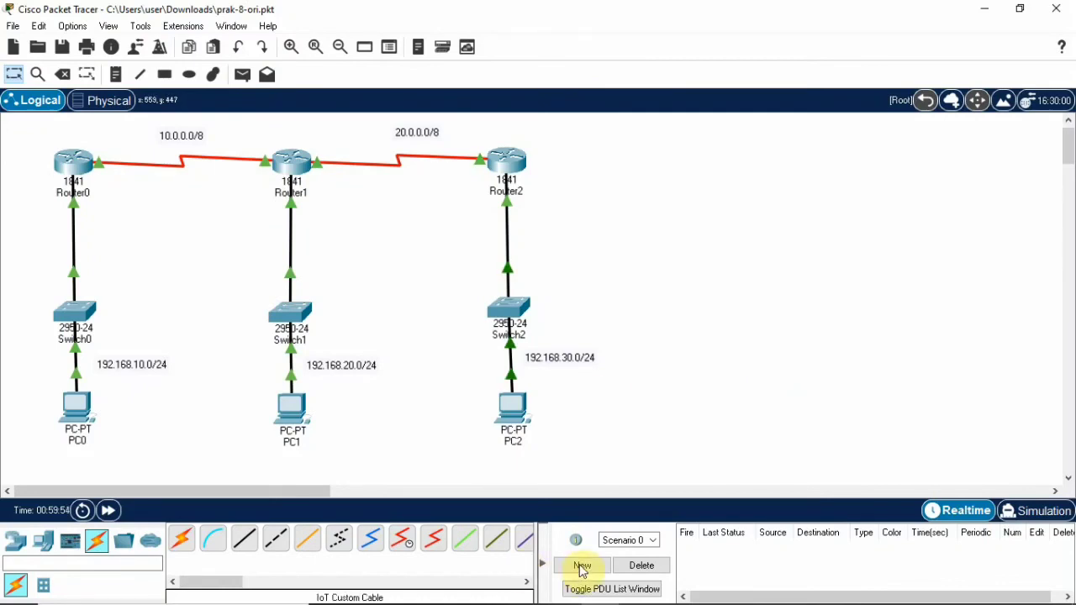
# Show the PDU list as a floating window and resize it so it clears the network topology
pyautogui.click(616, 591)
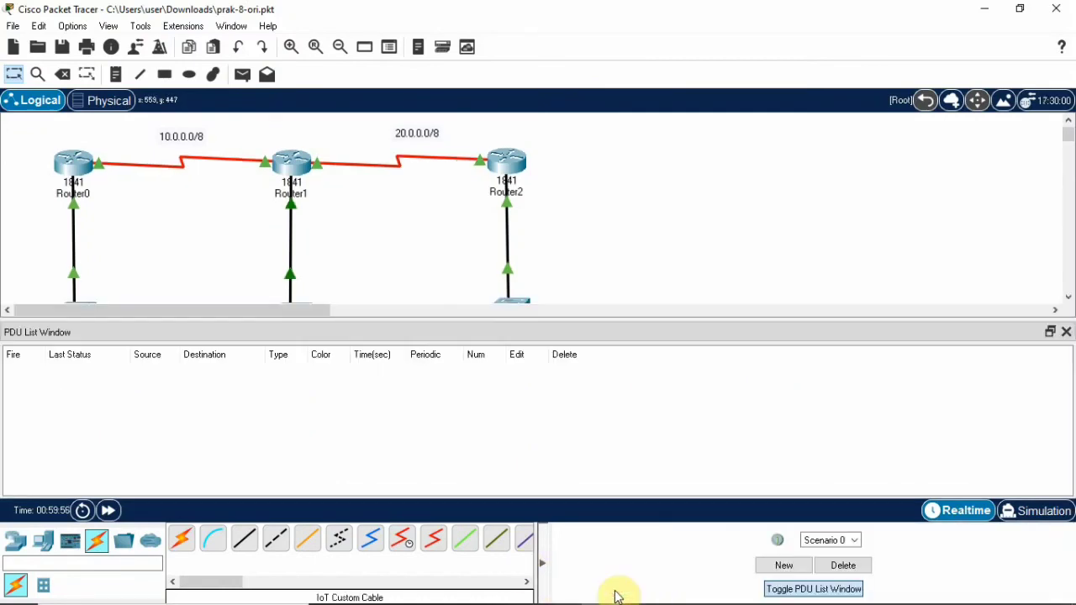
pyautogui.moveTo(304, 328); pyautogui.dragTo(400, 179)
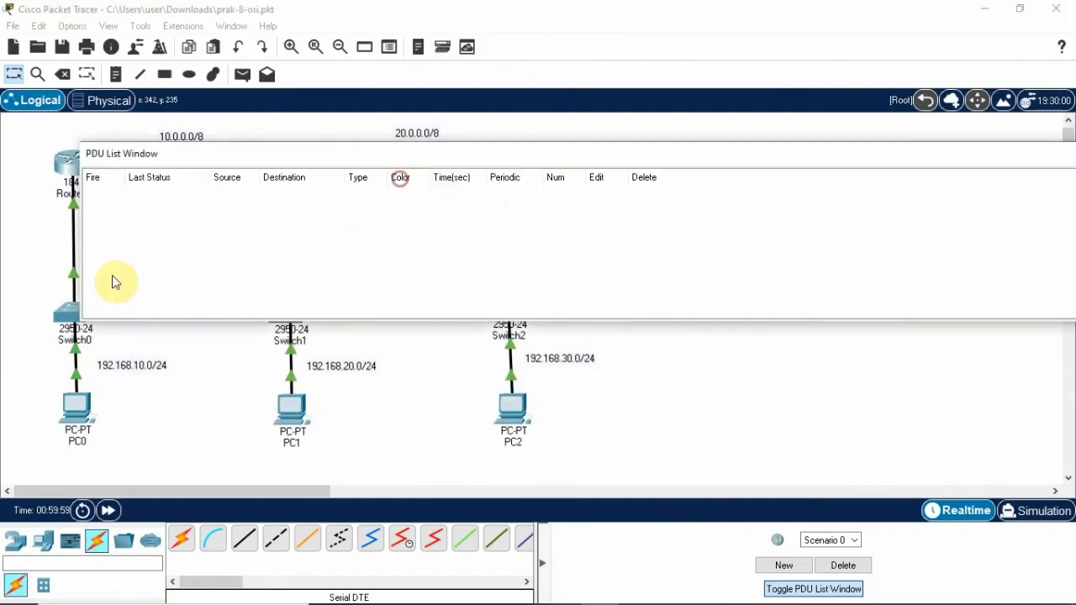
pyautogui.moveTo(80, 330); pyautogui.dragTo(789, 396)
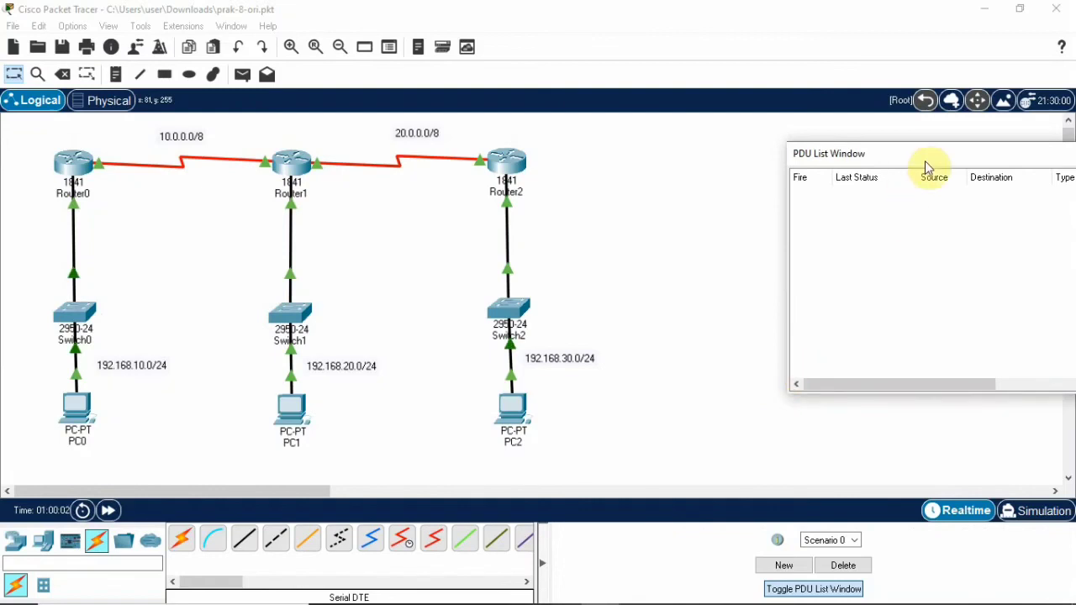
# Move the PDU list window beside the topology and send a simple PDU from PC0 to PC1
pyautogui.moveTo(927, 153); pyautogui.dragTo(761, 135)
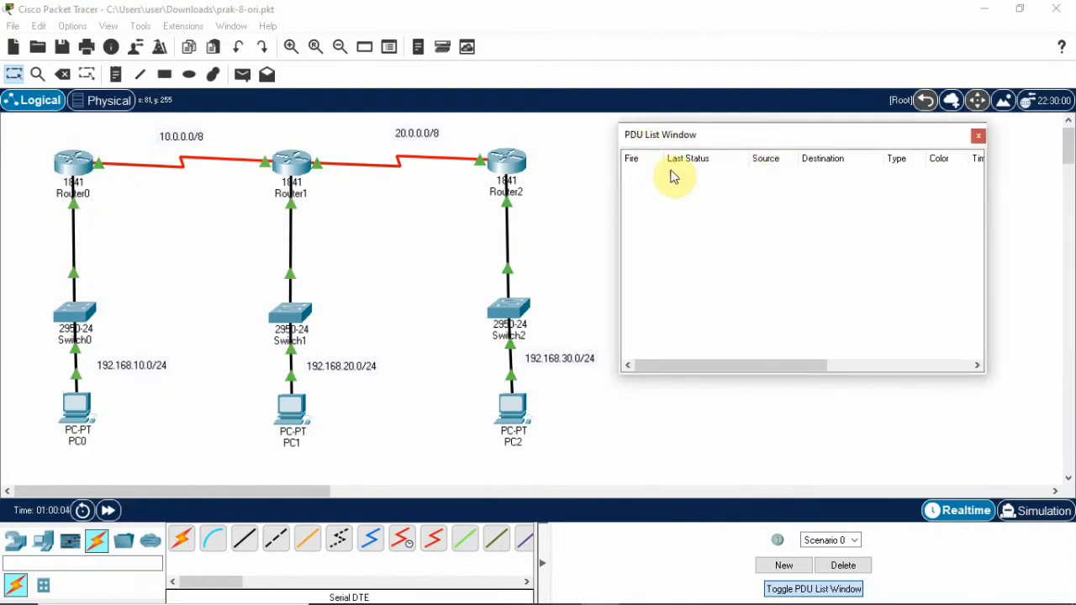
pyautogui.click(242, 75)
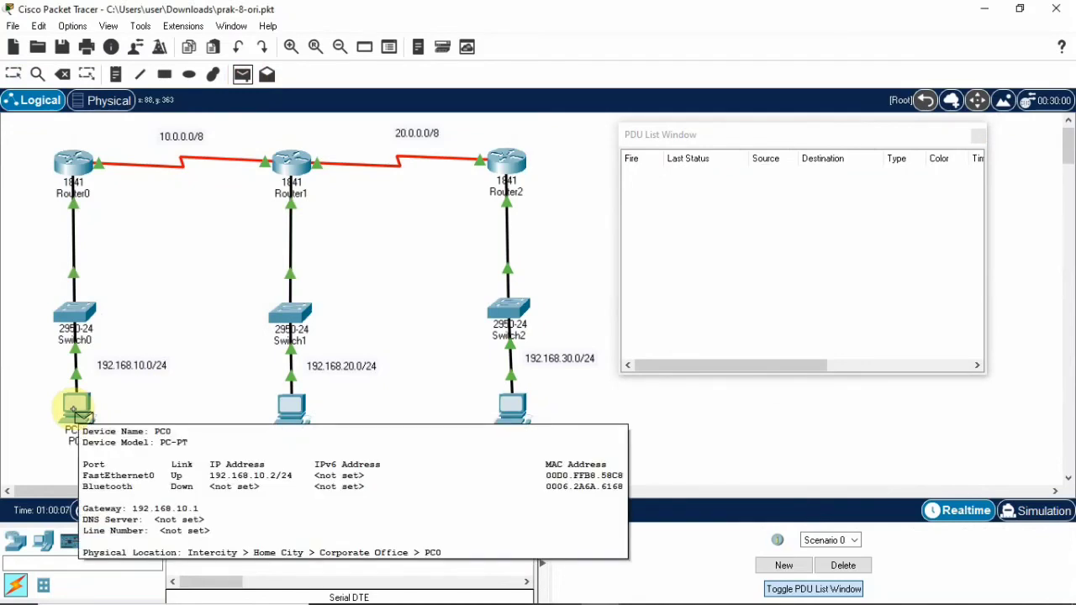
pyautogui.click(74, 410)
pyautogui.click(296, 418)
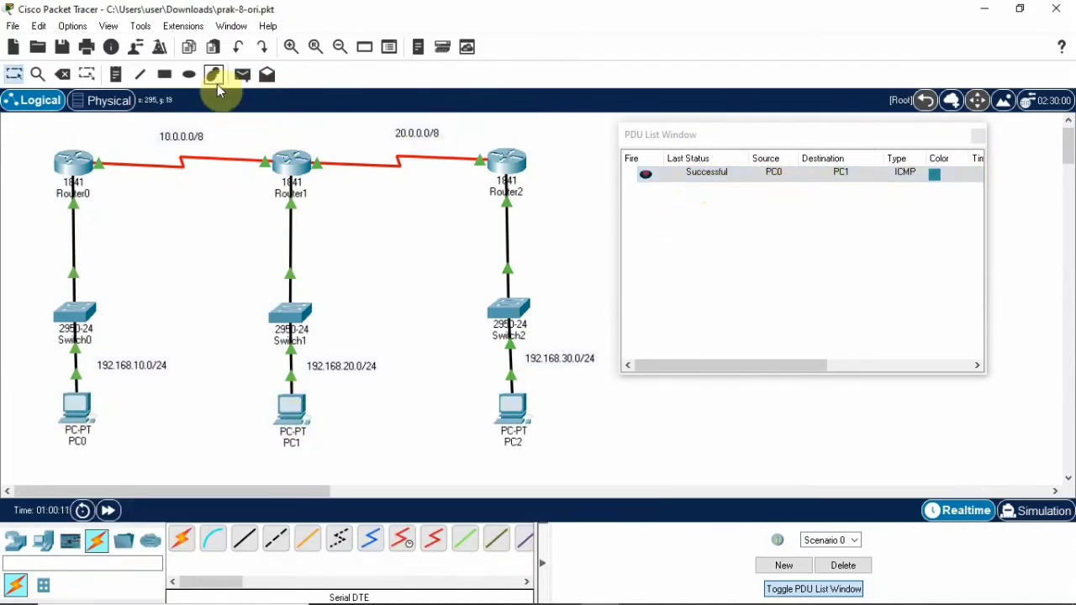
# Send a simple PDU from PC1 to PC2 to test connectivity between their LANs
pyautogui.click(242, 77)
pyautogui.click(288, 412)
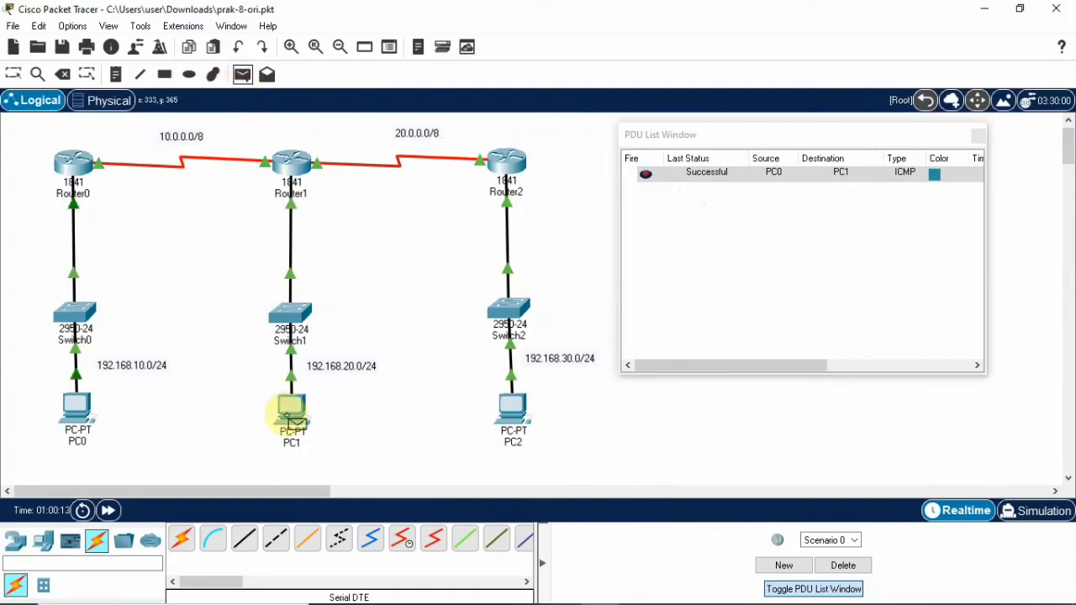
pyautogui.click(511, 415)
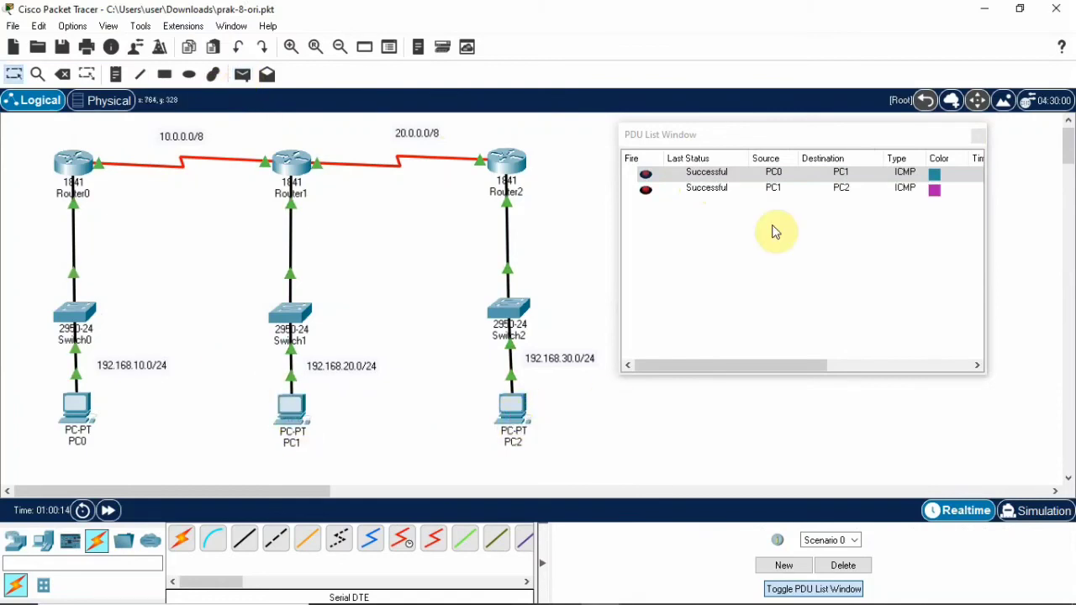
# Send a simple PDU from PC2 to PC0 to test connectivity across all three routers
pyautogui.click(243, 77)
pyautogui.click(516, 422)
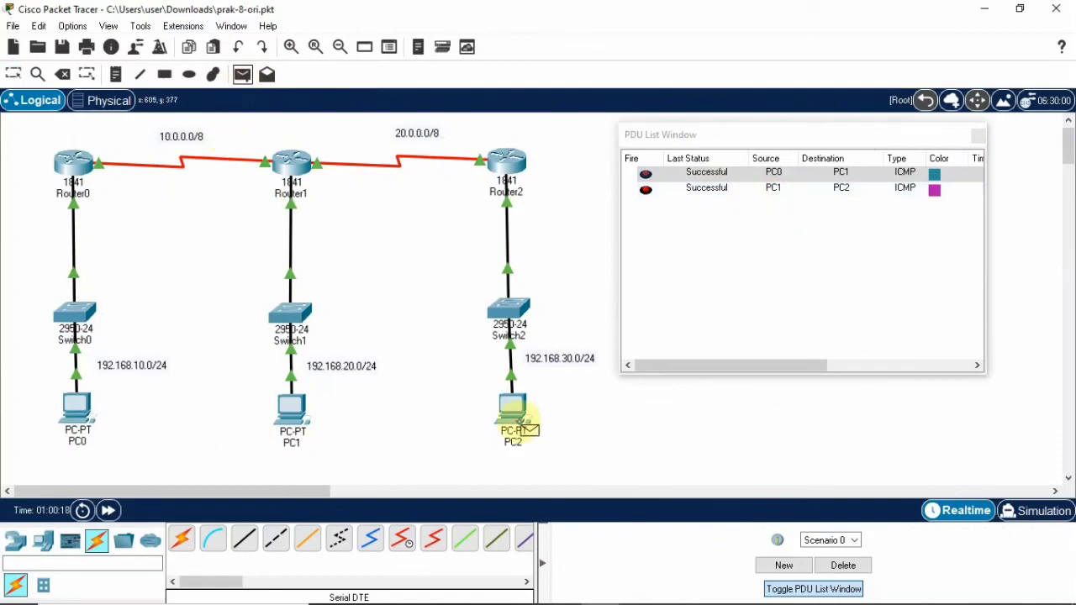
pyautogui.click(72, 436)
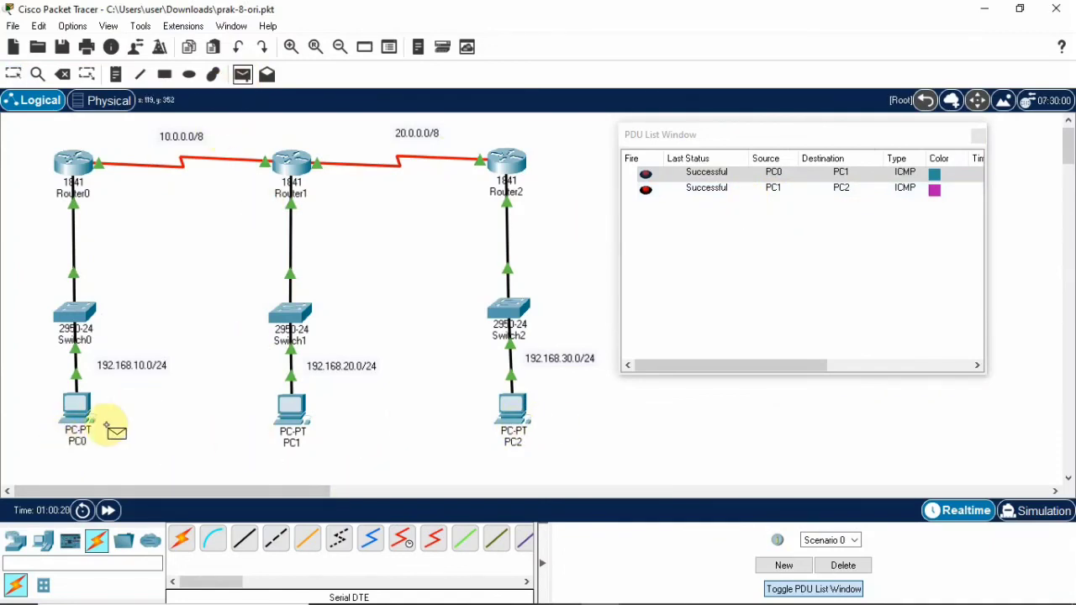
pyautogui.click(515, 418)
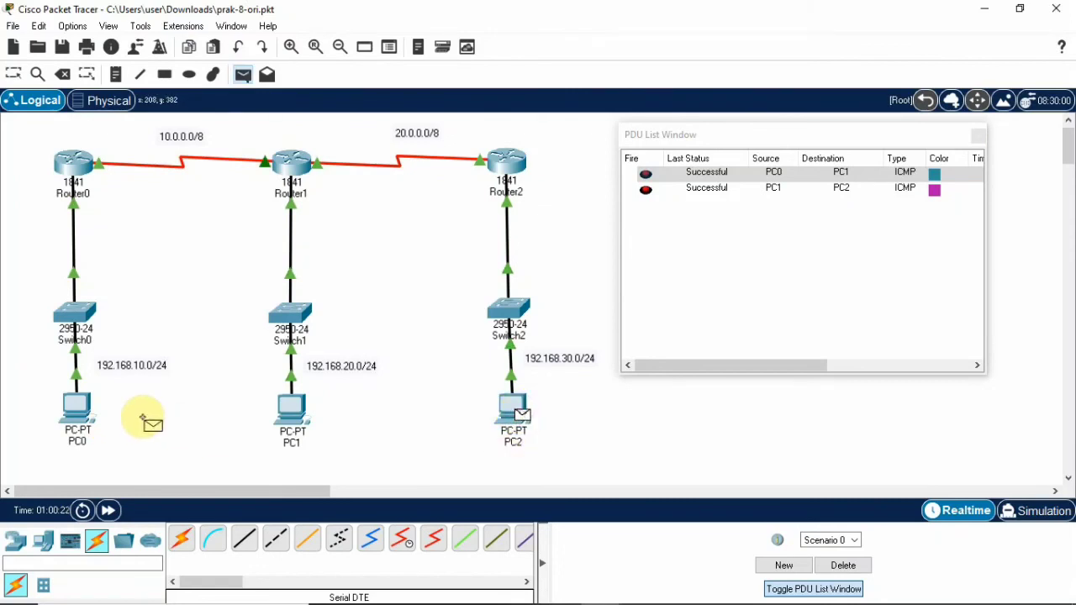
pyautogui.click(89, 419)
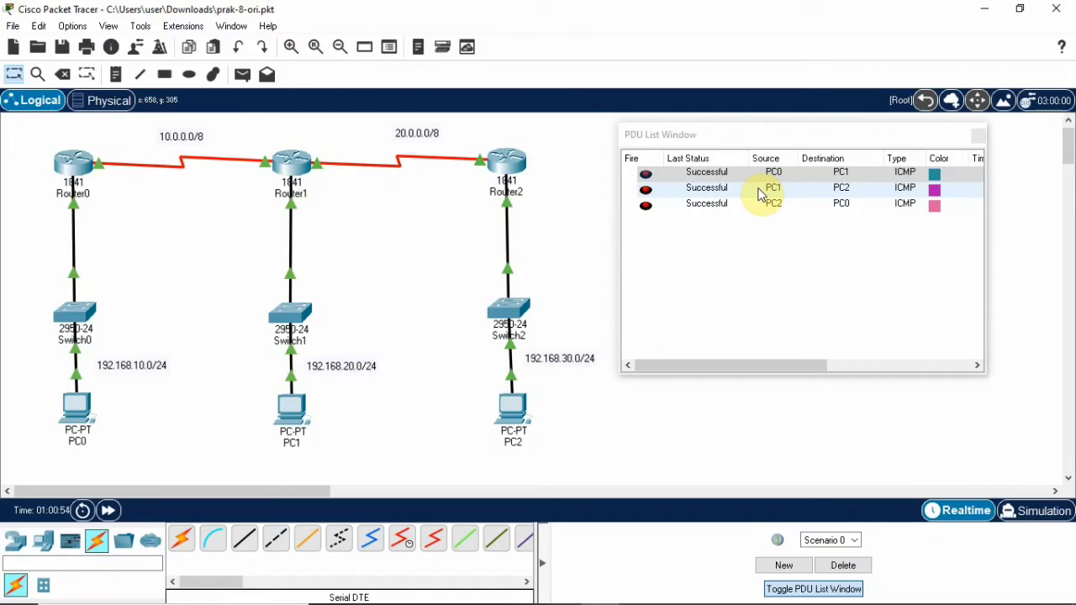
pyautogui.moveTo(645, 595)
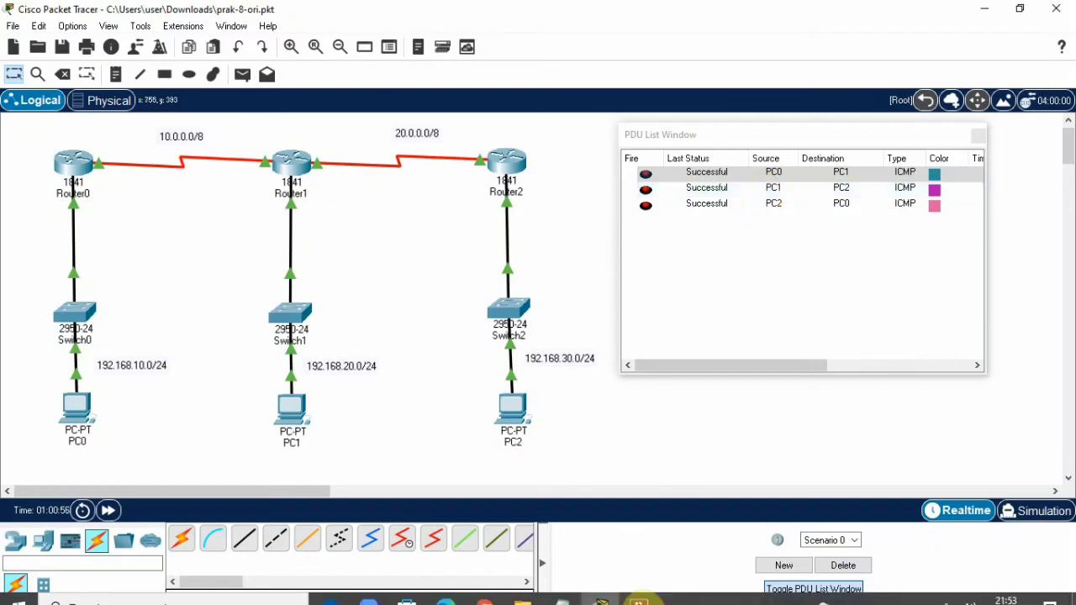